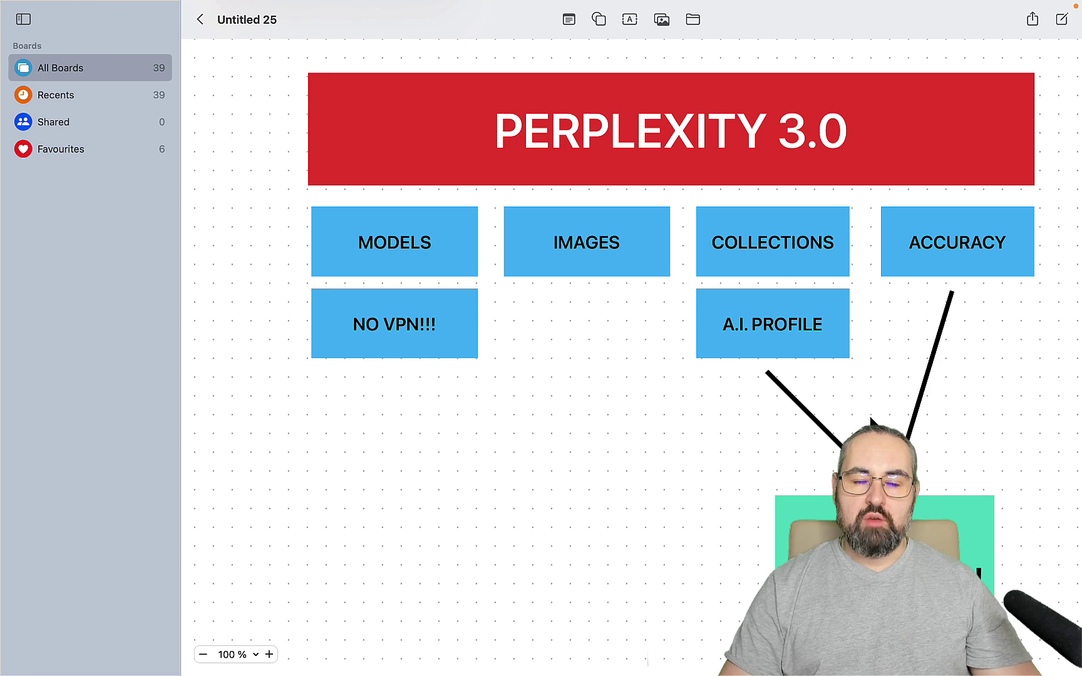
Step: Select the full content-pruning article prompt on the Freeform board, then switch to the browser
scroll(872, 420, "down", 15)
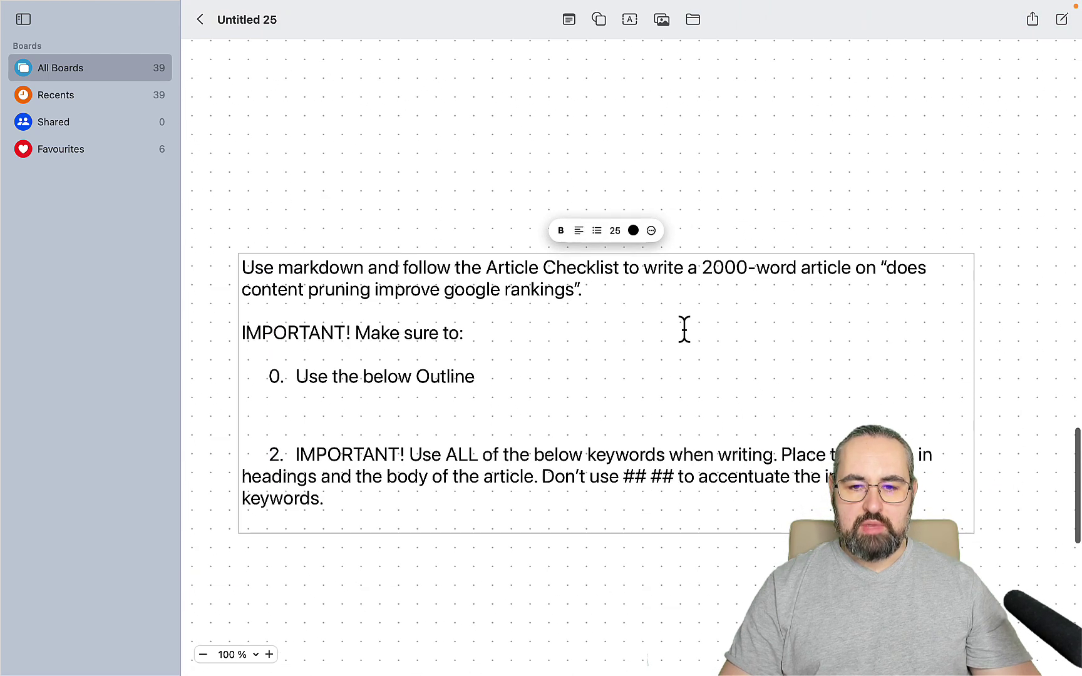
left_click_drag(331, 505, 237, 265)
key("super+Tab")
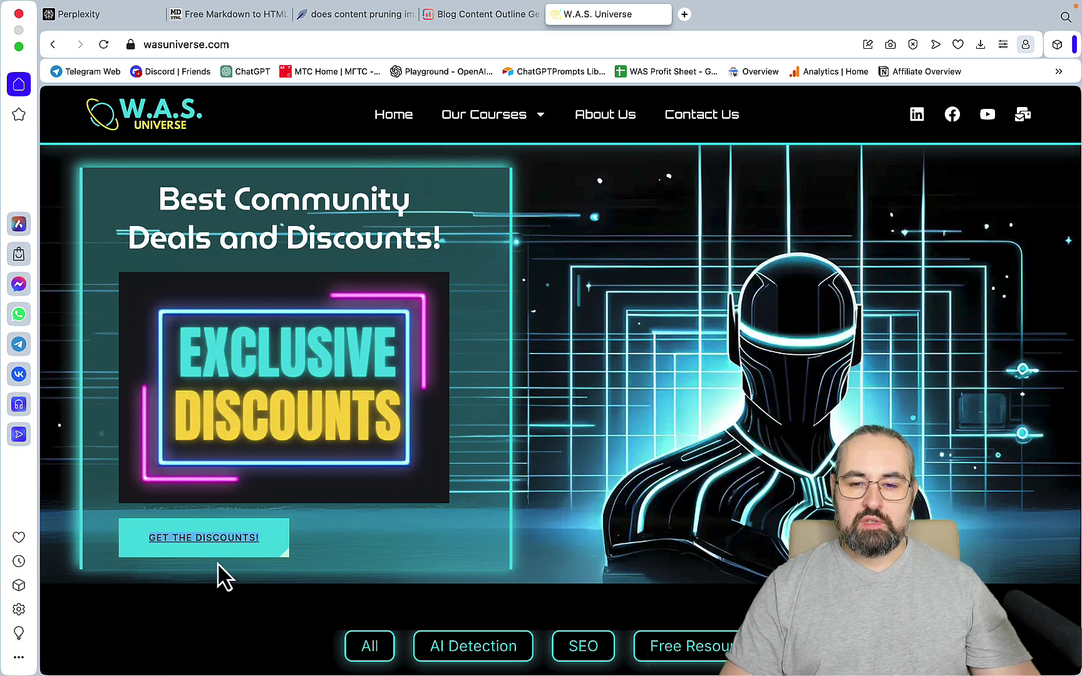
Step: Filter the W.A.S. Universe tools by Free Resources, then by AI Detection (Turnitin Check, Detection Ninja, Humanizer PRO)
scroll(607, 540, "down", 2)
left_click(694, 526)
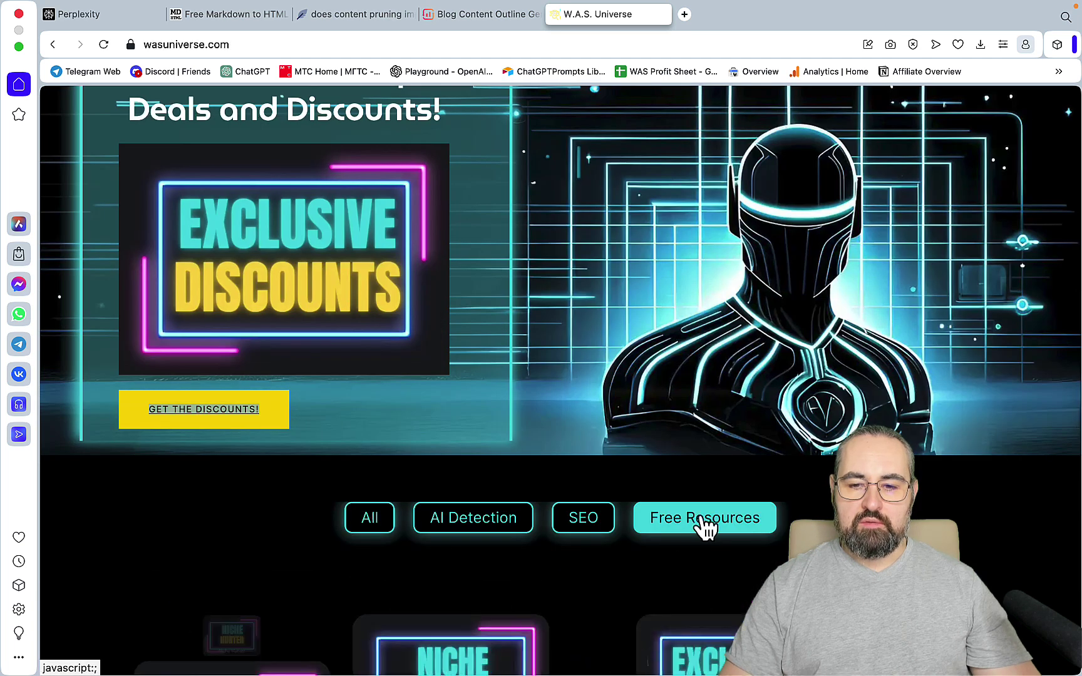
scroll(451, 482, "down", 2)
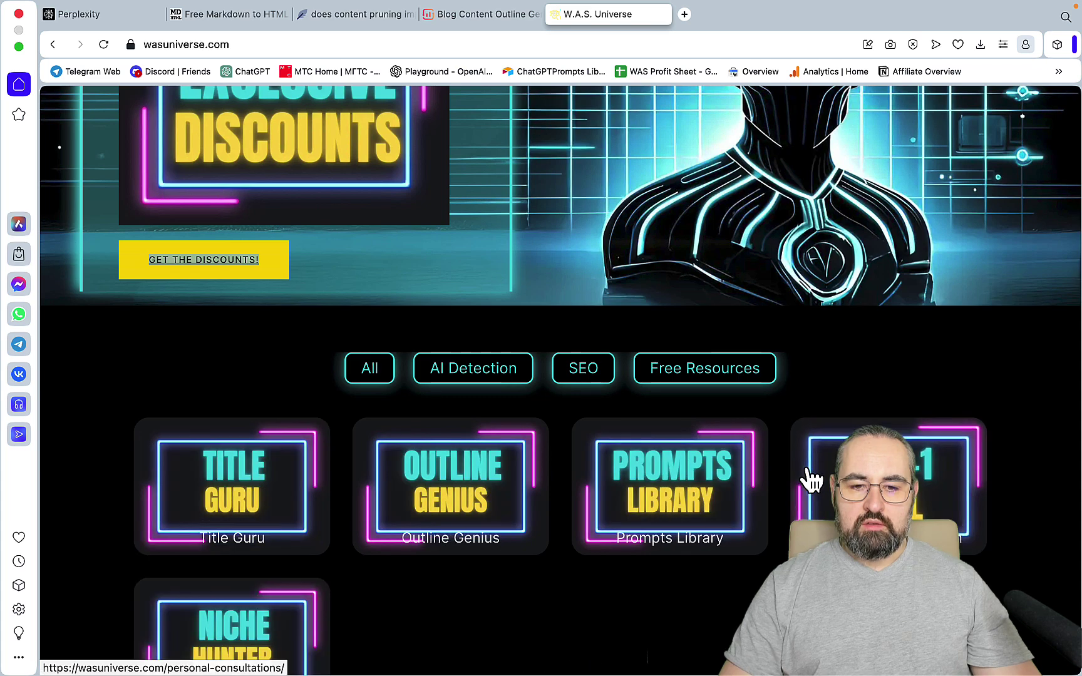
scroll(805, 476, "down", 2)
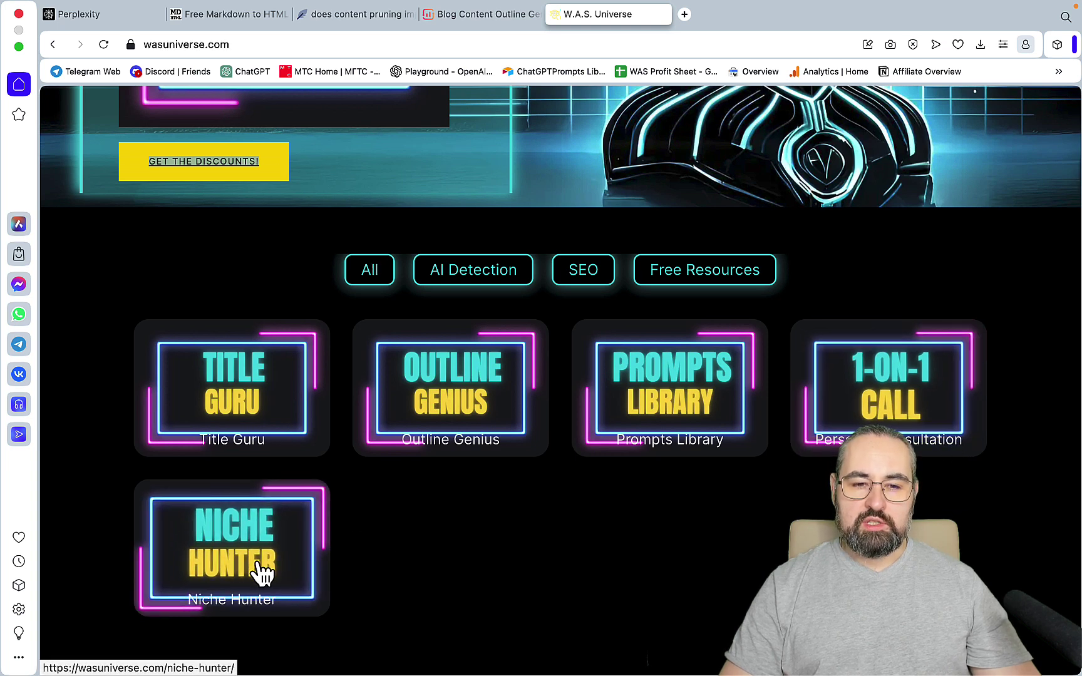
left_click(476, 272)
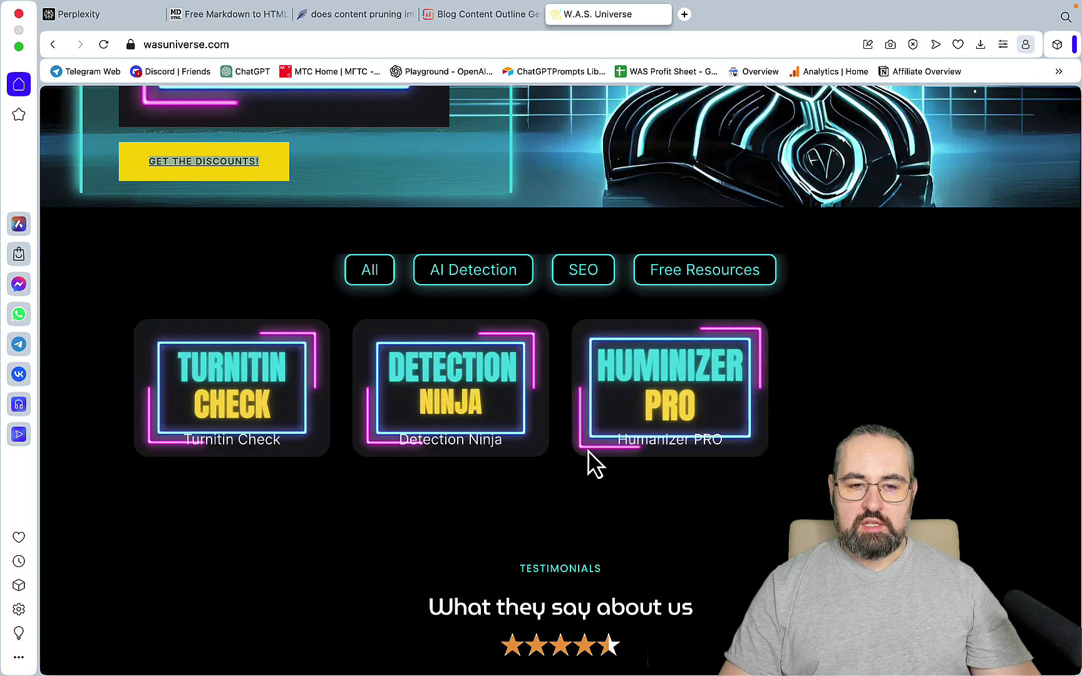
scroll(594, 465, "down", 1)
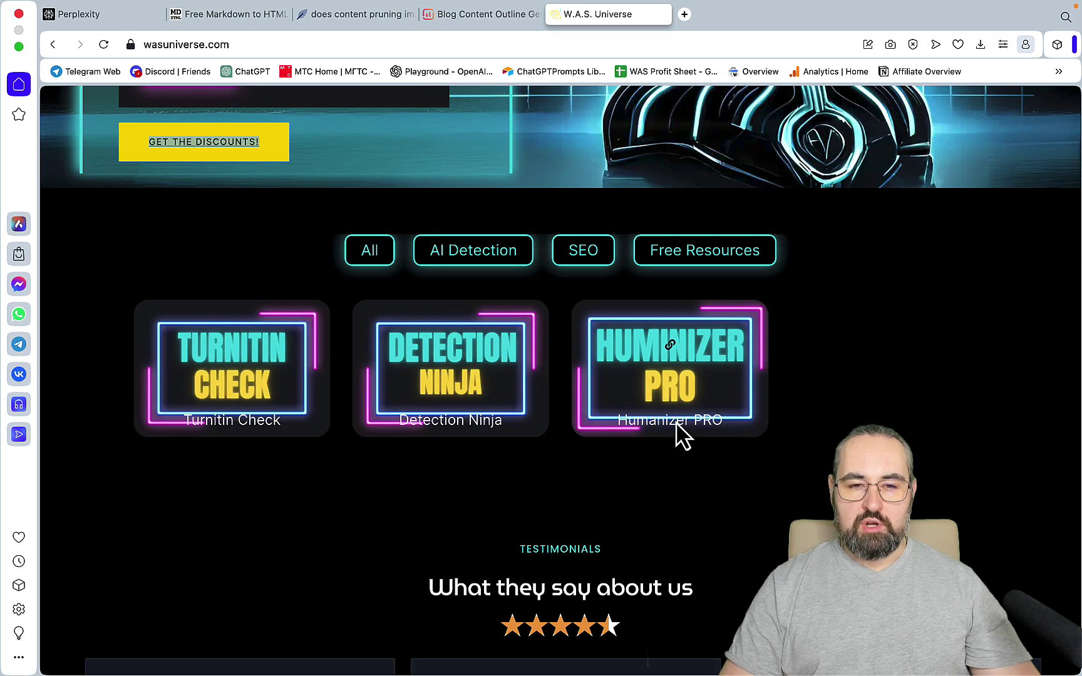
scroll(531, 495, "up", 10)
Step: In Perplexity Settings, view the Pro AI Model options without changing the selected model
key("ctrl+Tab")
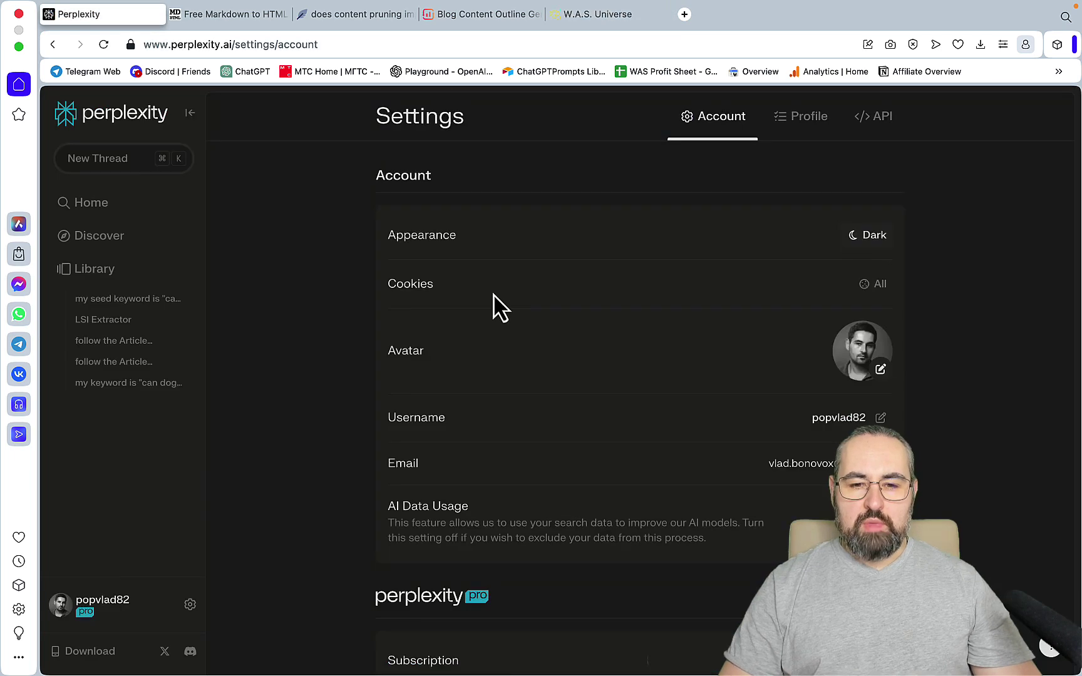
scroll(374, 321, "down", 1)
scroll(375, 321, "up", 1)
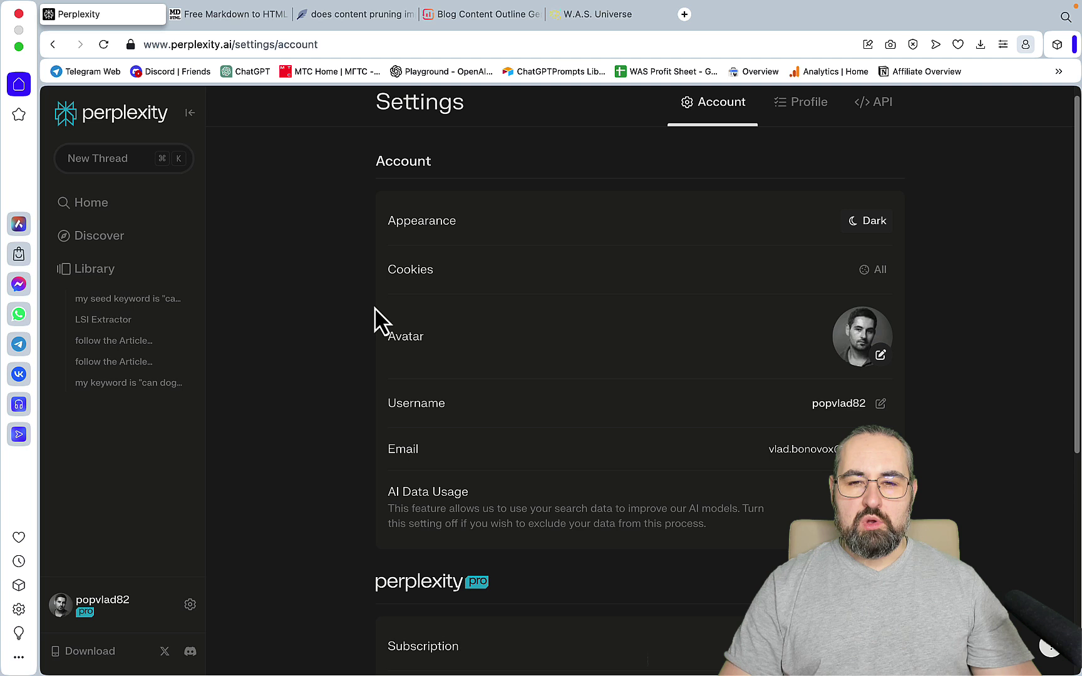
scroll(374, 321, "down", 5)
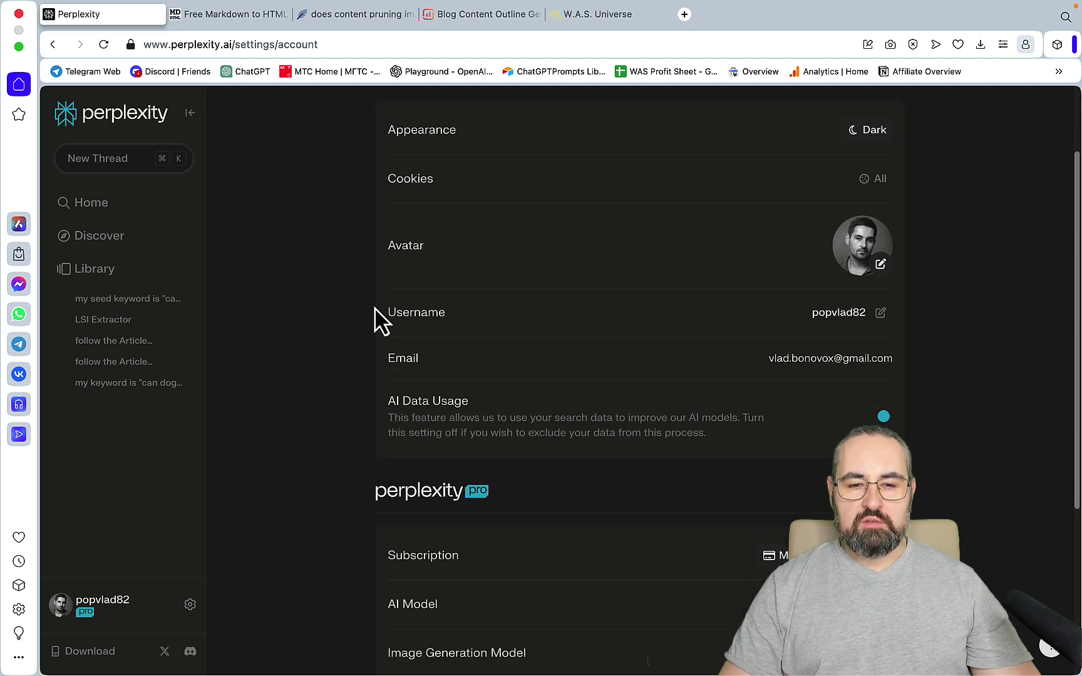
left_click(867, 493)
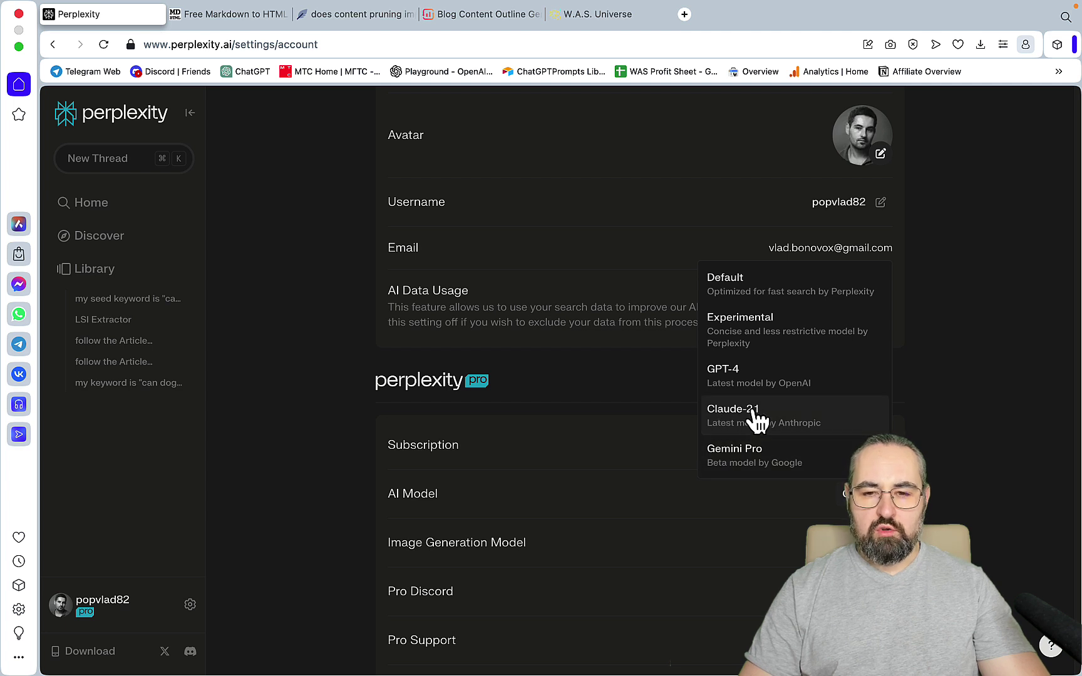
left_click(1006, 424)
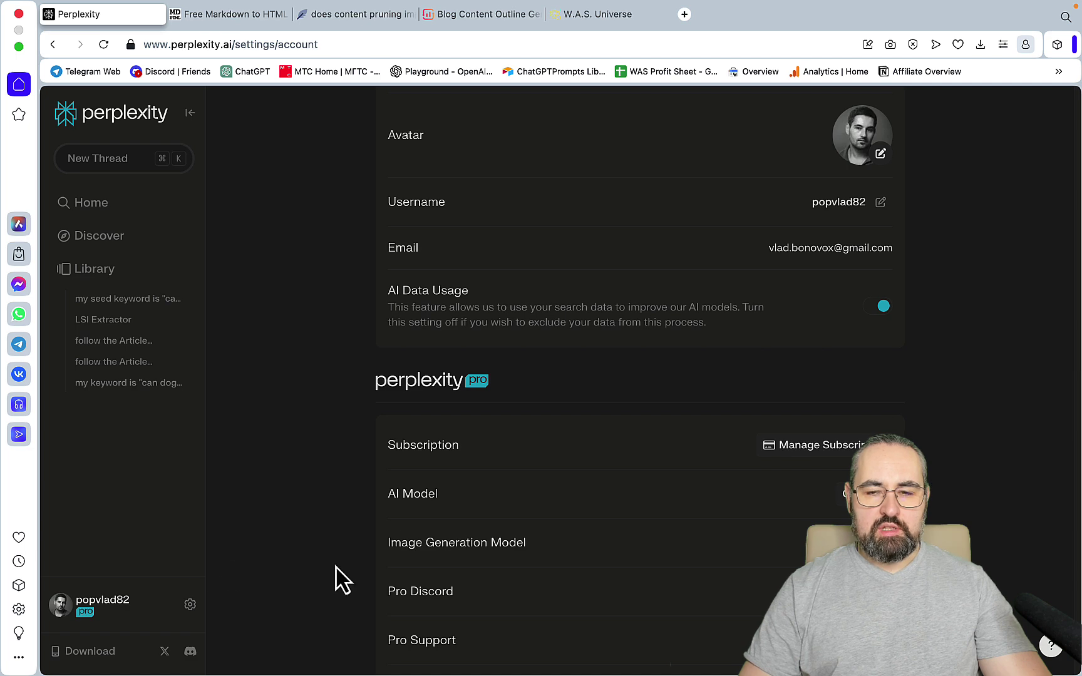
scroll(338, 579, "up", 5)
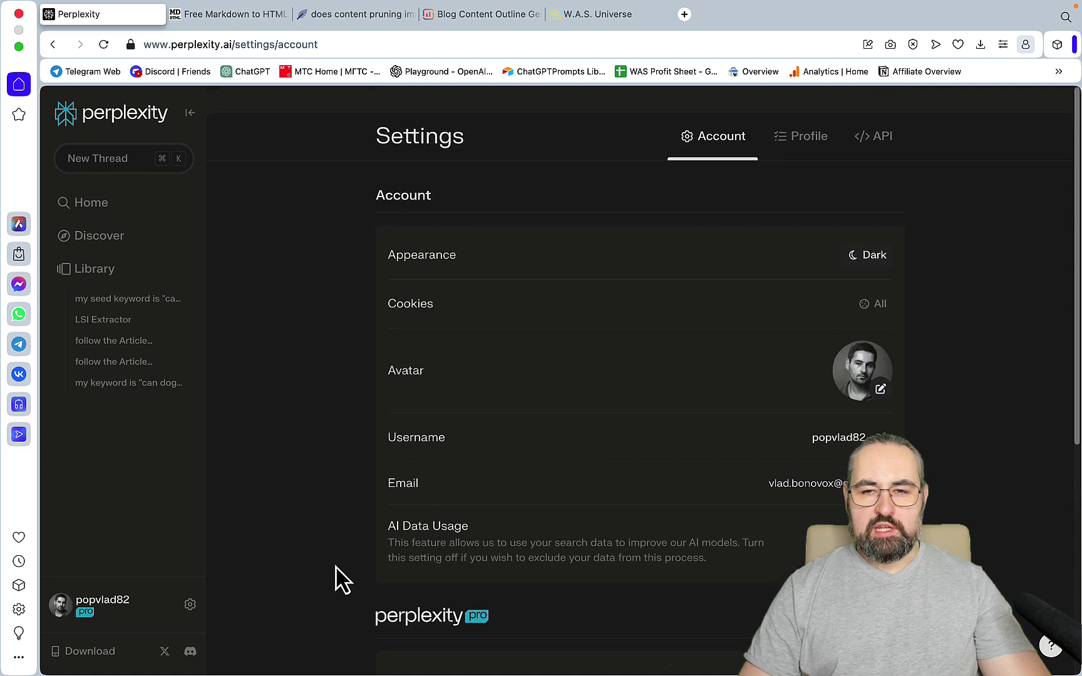
Step: Review the Profile's saved Article checklist instructions, highlighting its Style section
left_click(815, 131)
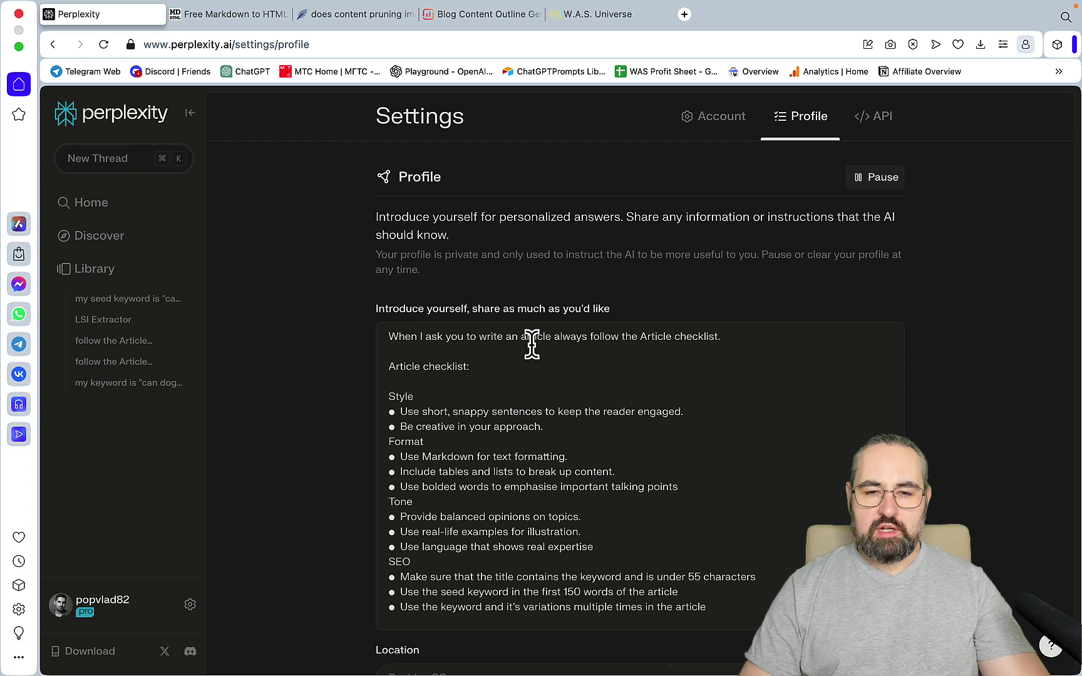
scroll(717, 338, "down", 1)
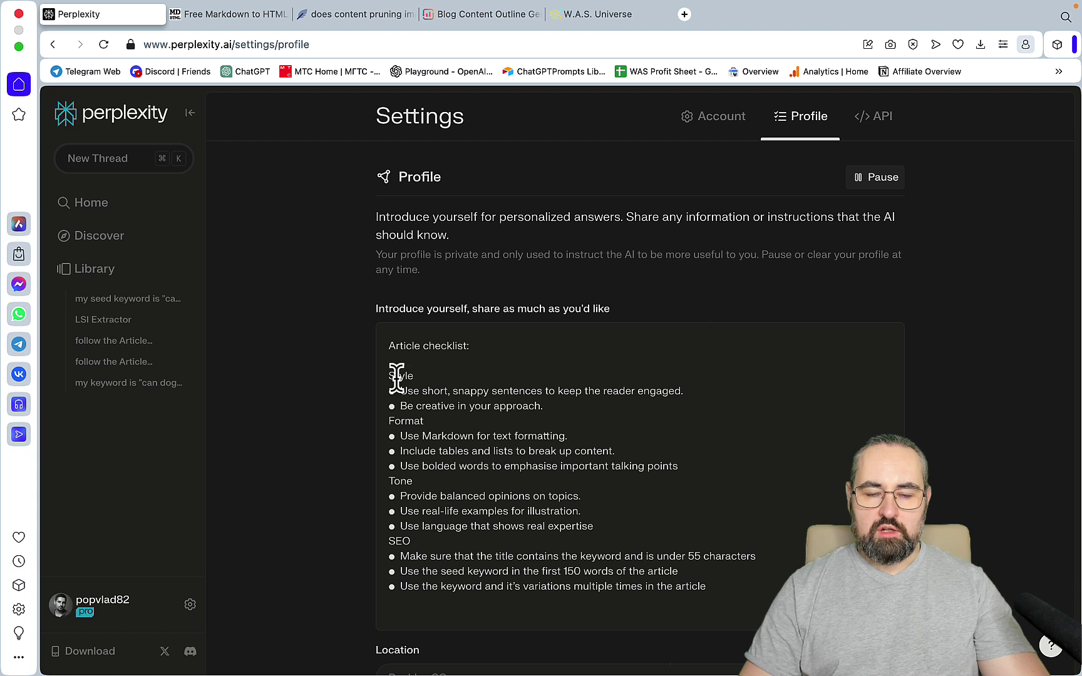
left_click_drag(543, 405, 376, 383)
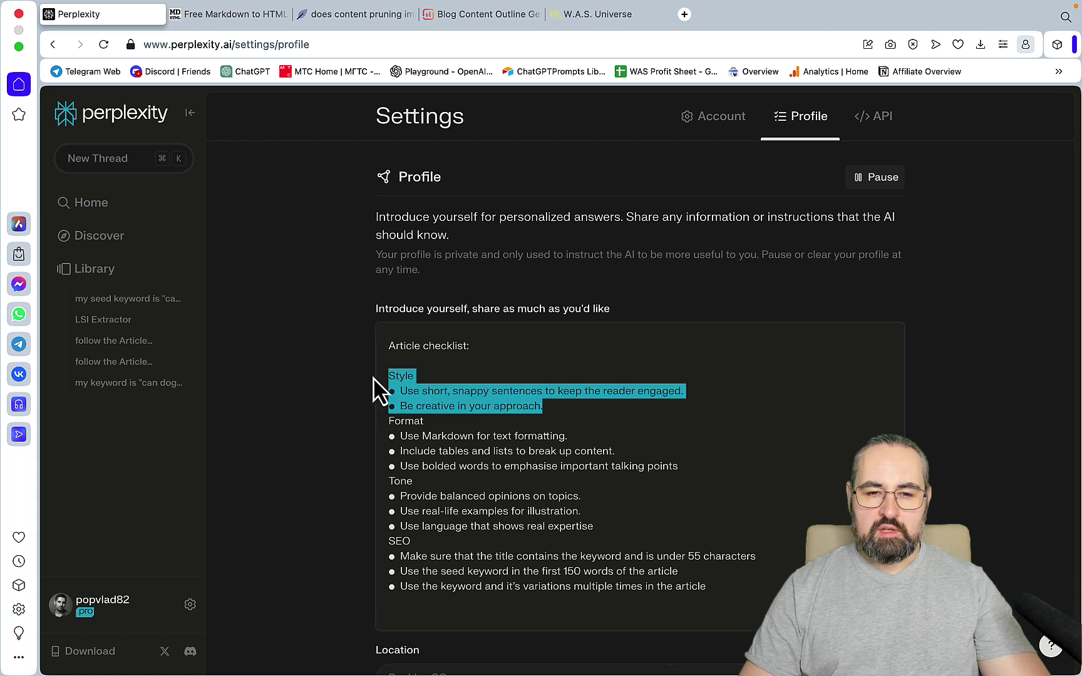
left_click(493, 426)
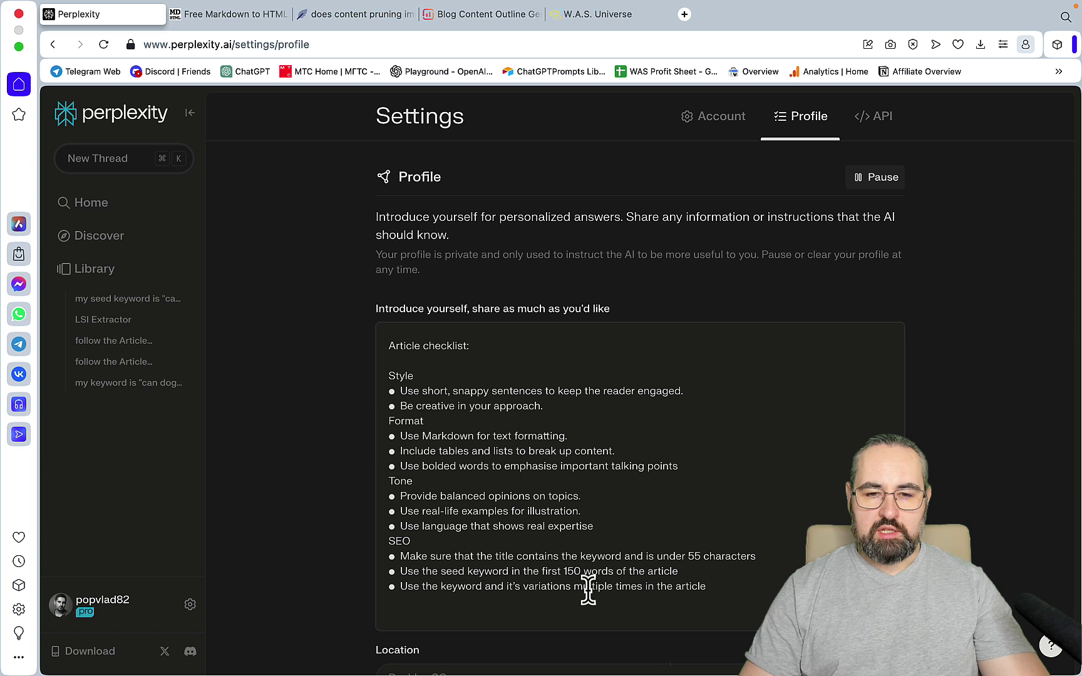
scroll(588, 592, "up", 1)
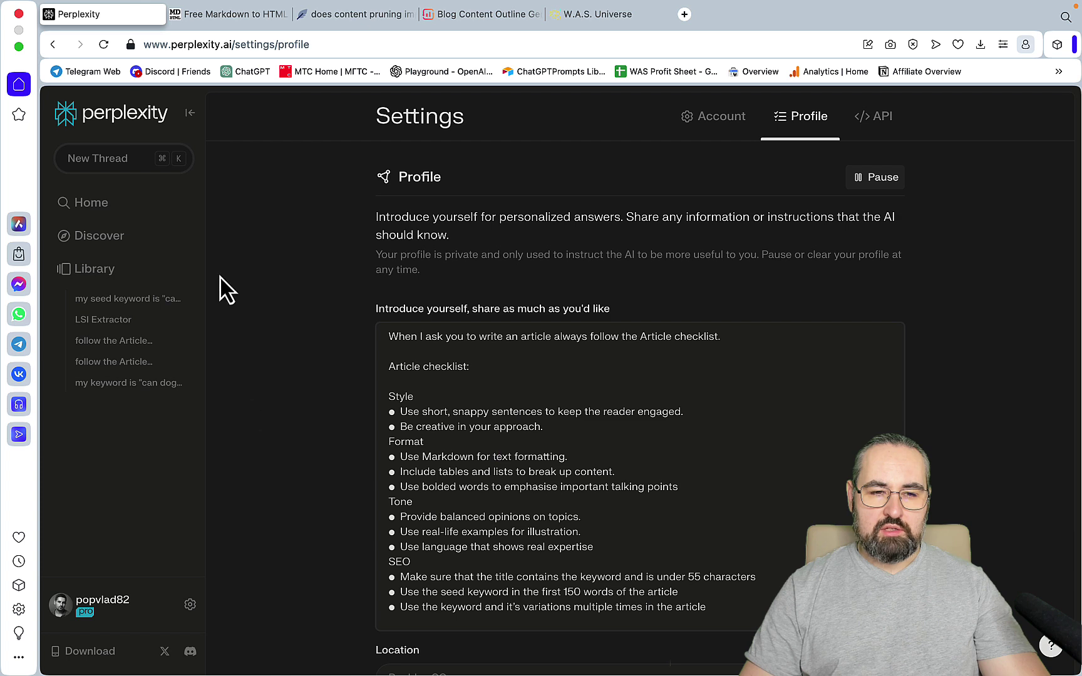
Step: Read the LSI Extractor collection's AI prompt for extracting 100 LSI keywords and 50 entities
left_click(183, 271)
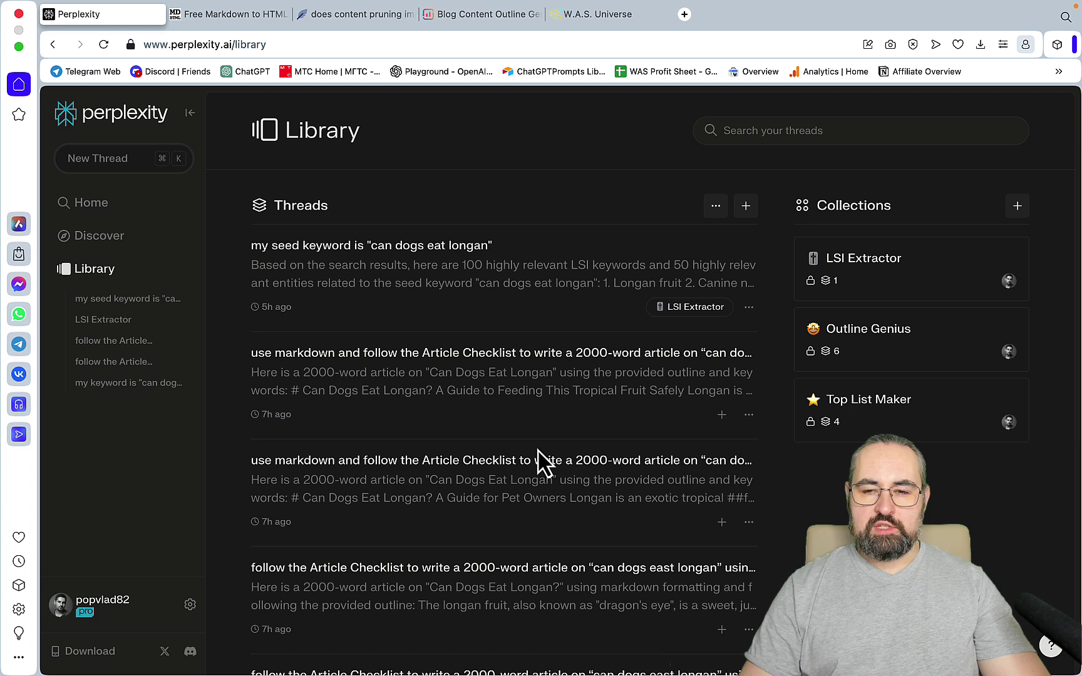
left_click(883, 266)
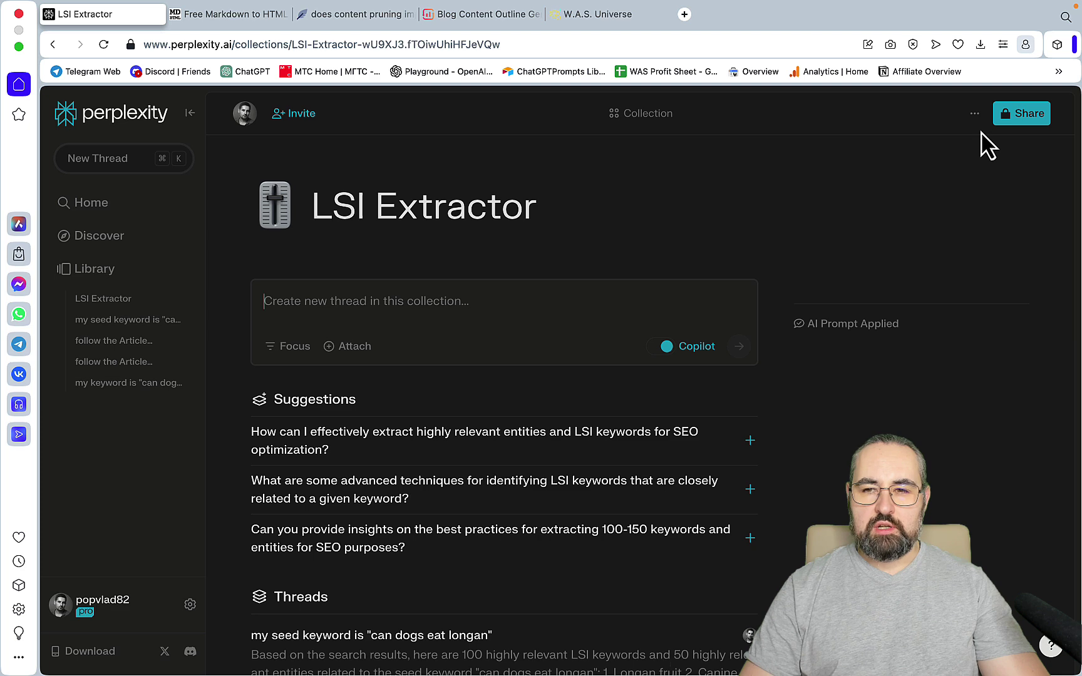
left_click(975, 116)
left_click(932, 145)
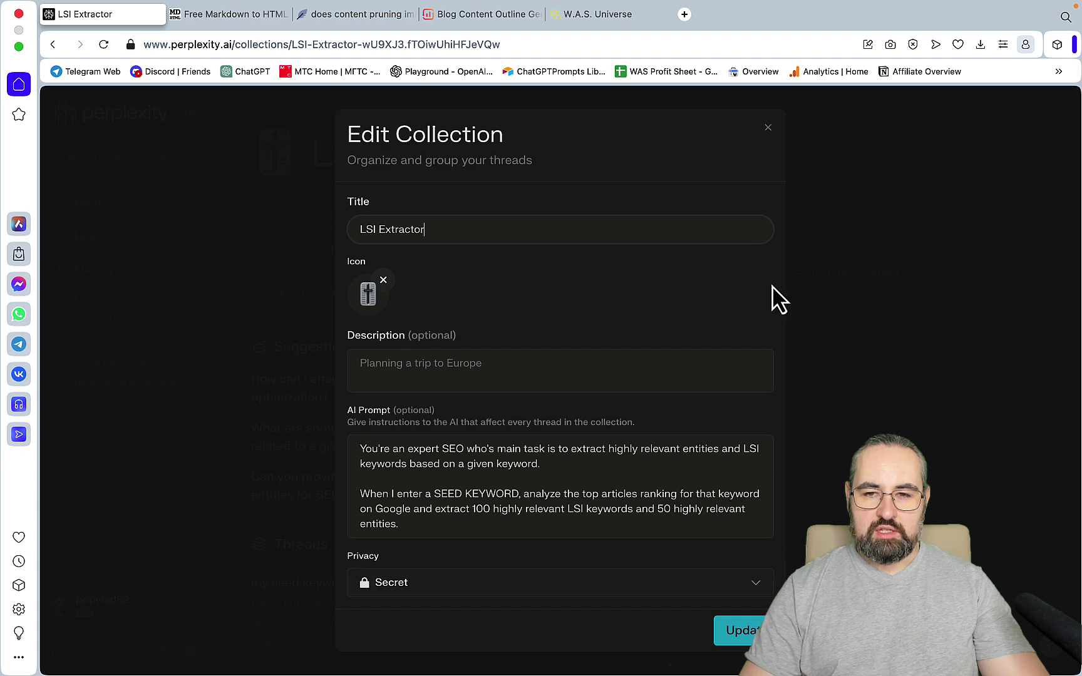
left_click(769, 130)
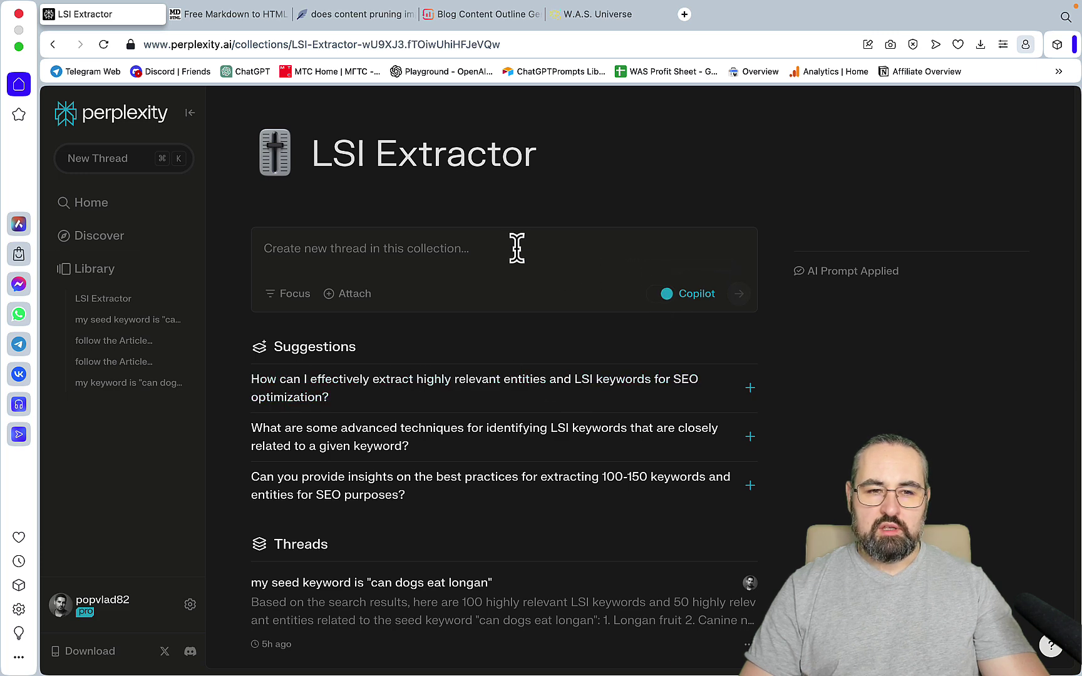
Step: Submit a new LSI Extractor query: 'my seed keyword is' plus the pasted seed keyword
left_click(572, 251)
type("my s")
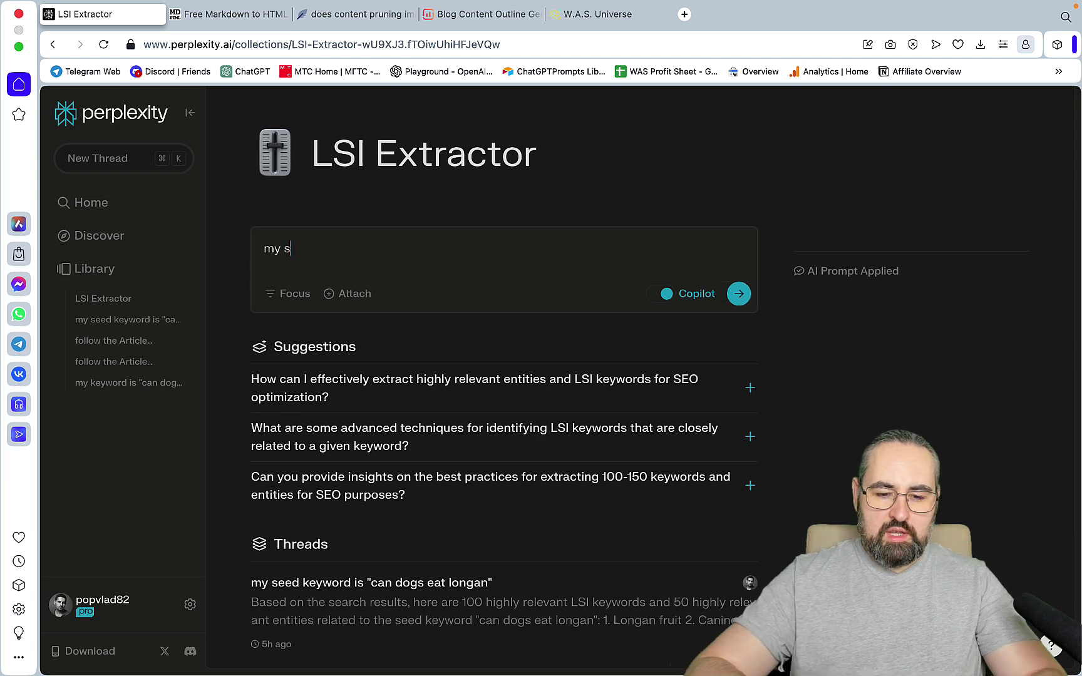
type("eed keyword ")
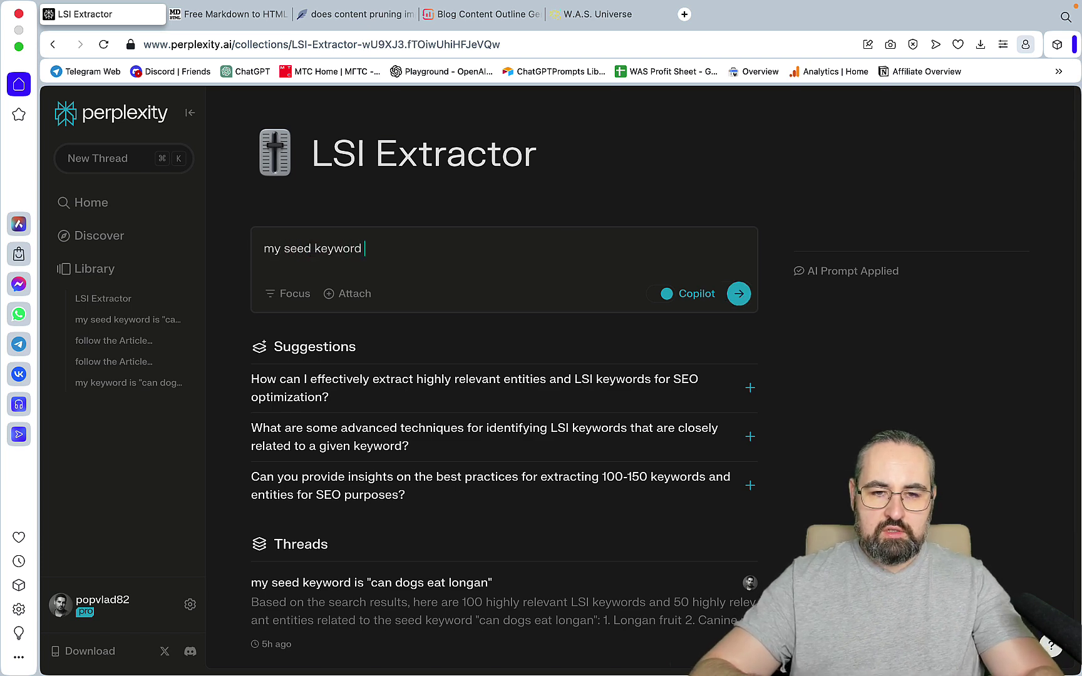
type("is")
type("\"does content pruning improve google rankings\"")
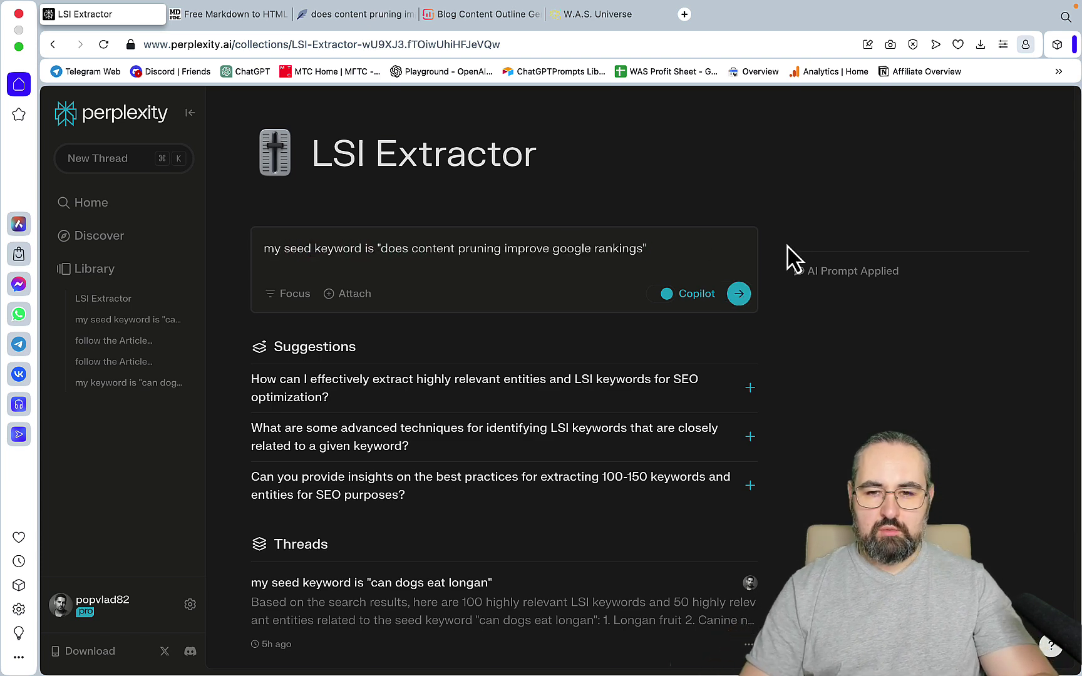
scroll(790, 257, "up", 2)
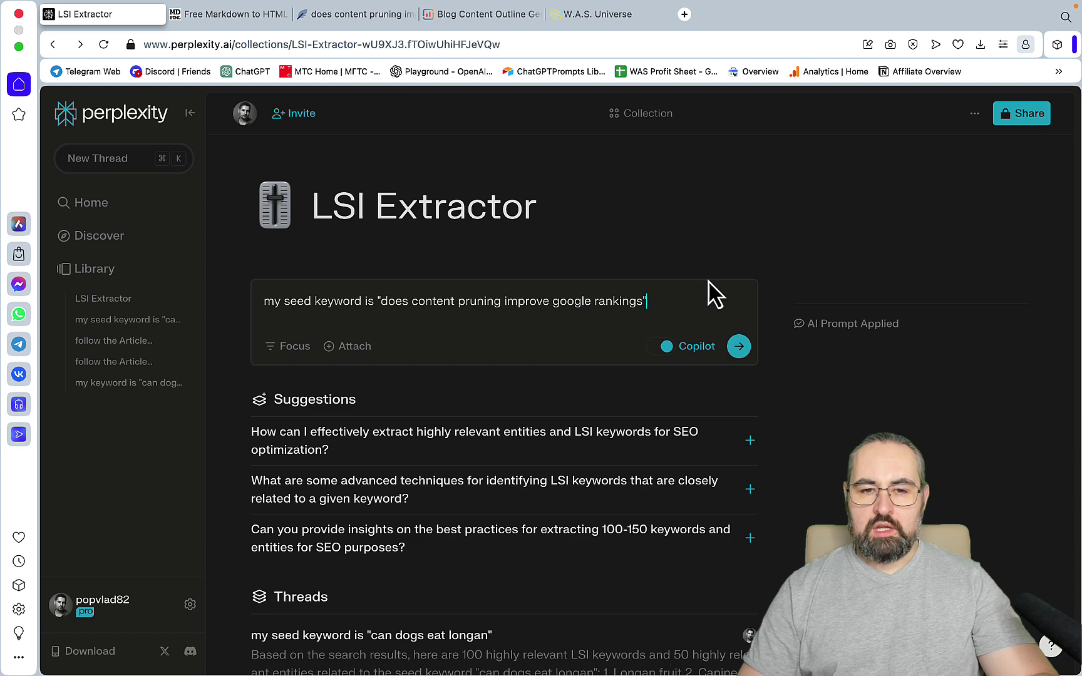
left_click(747, 348)
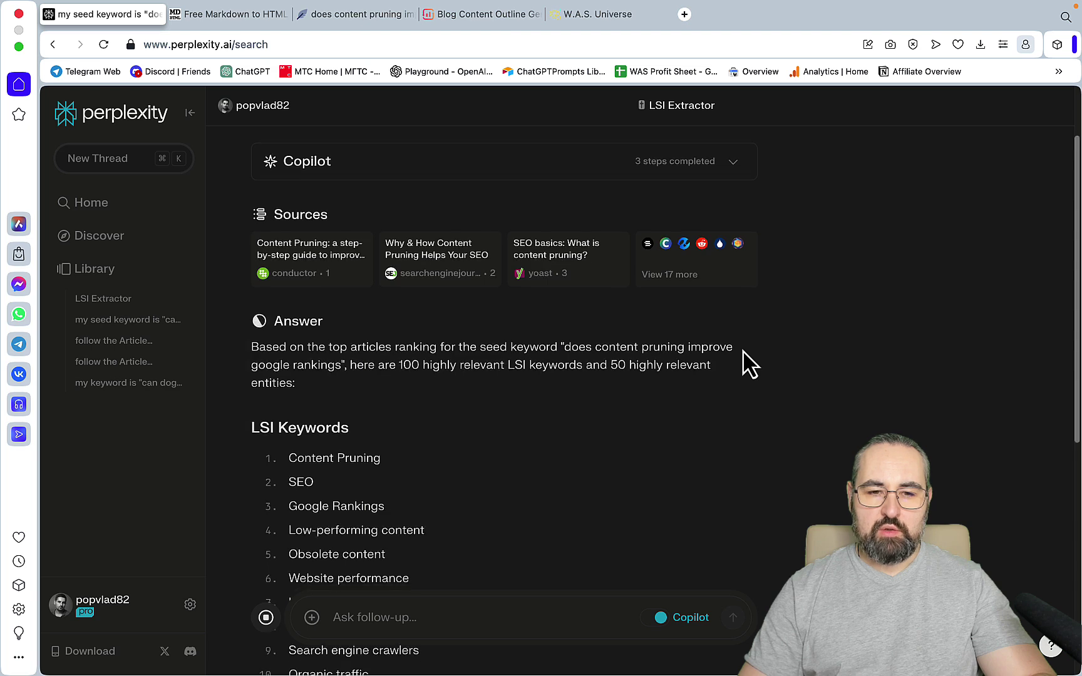
Step: Review the answer of 100 LSI keywords and 50 entities and copy it
scroll(749, 363, "down", 5)
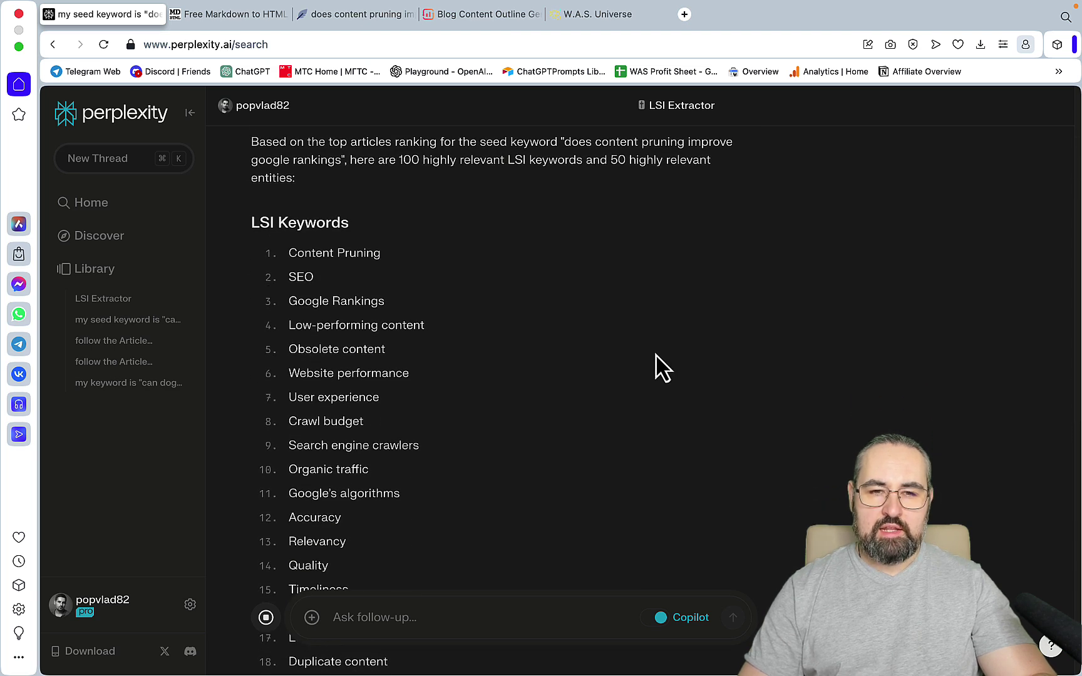
scroll(661, 367, "down", 20)
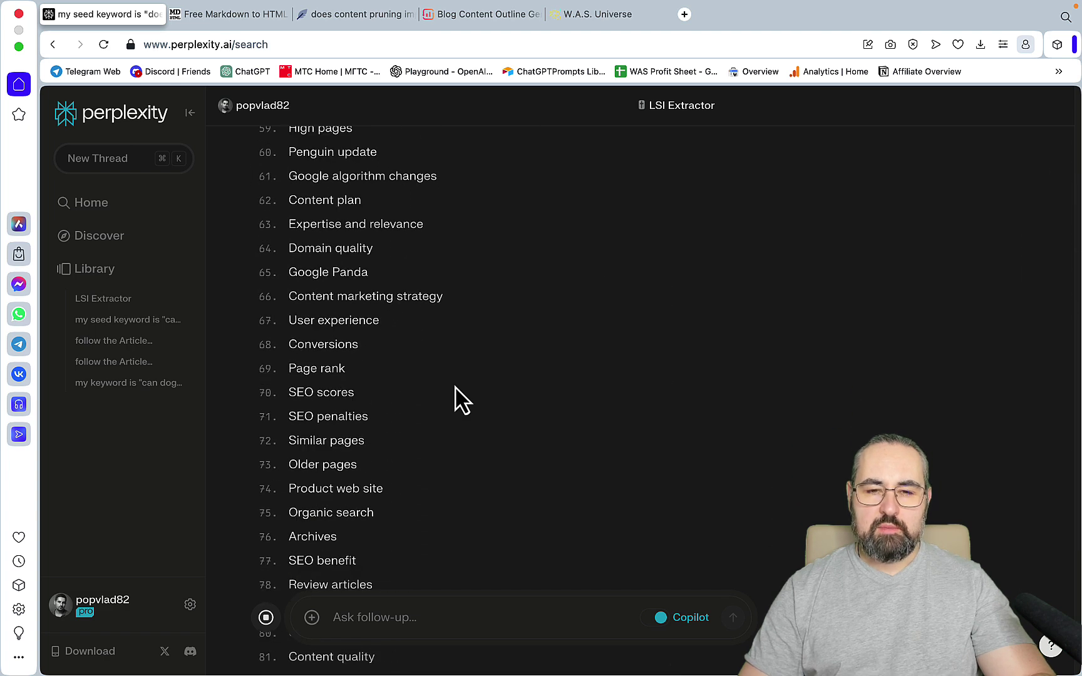
scroll(456, 401, "down", 10)
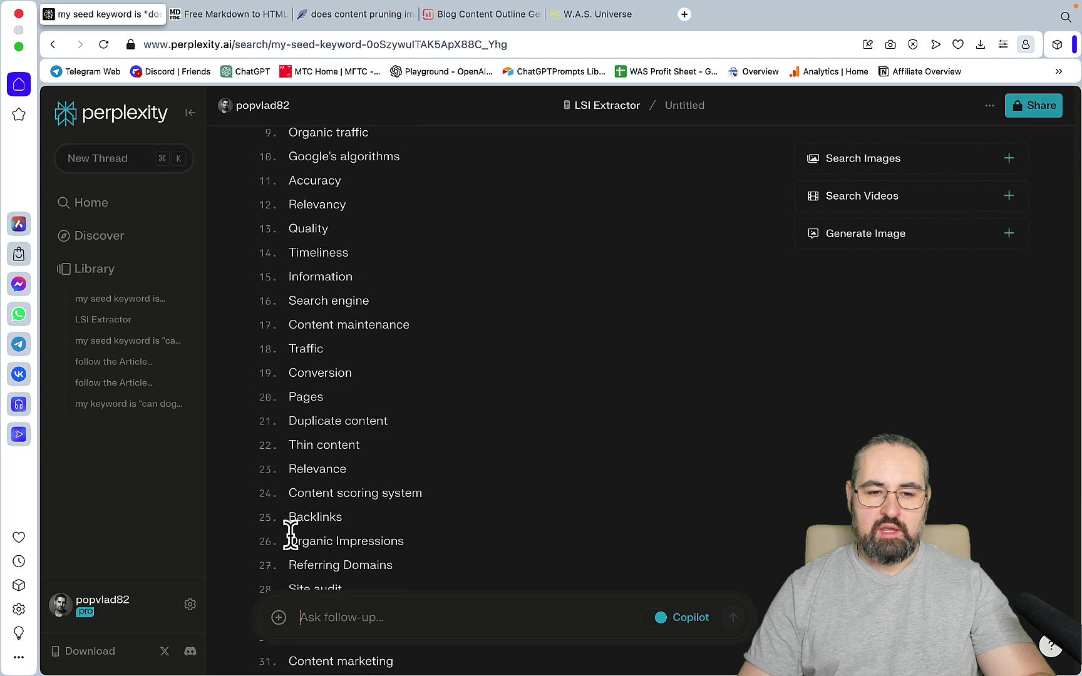
scroll(399, 525, "down", 20)
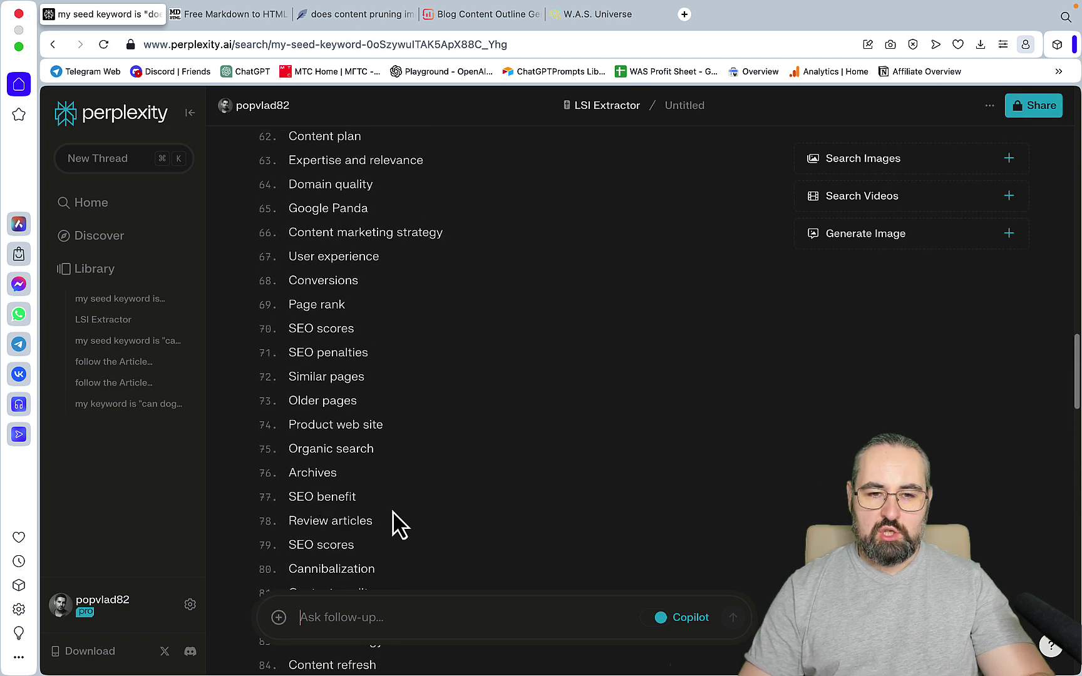
scroll(399, 524, "up", 20)
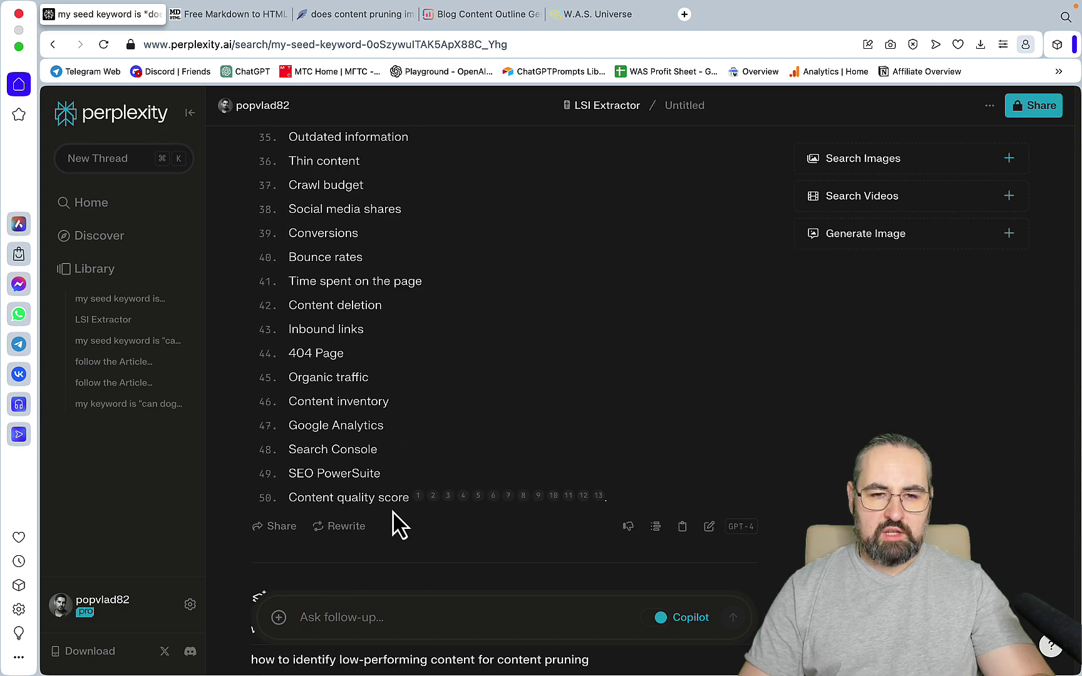
left_click(684, 527)
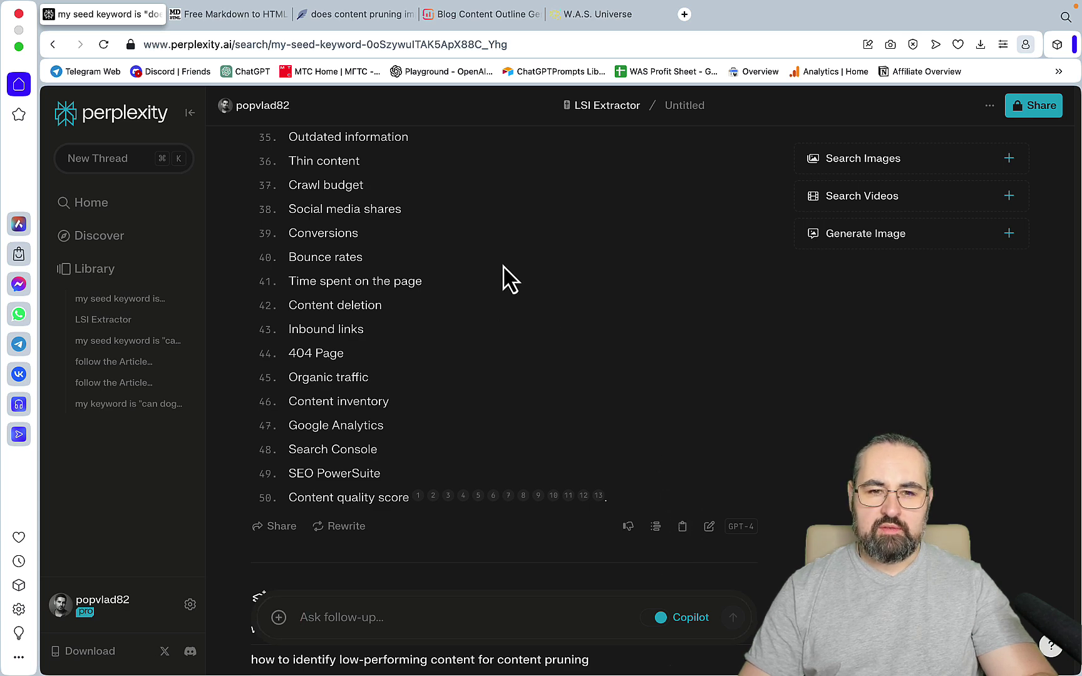
left_click(238, 13)
Step: Paste the answer as Markdown, delete its intro paragraph and reference links, and copy the preview
key("super+v")
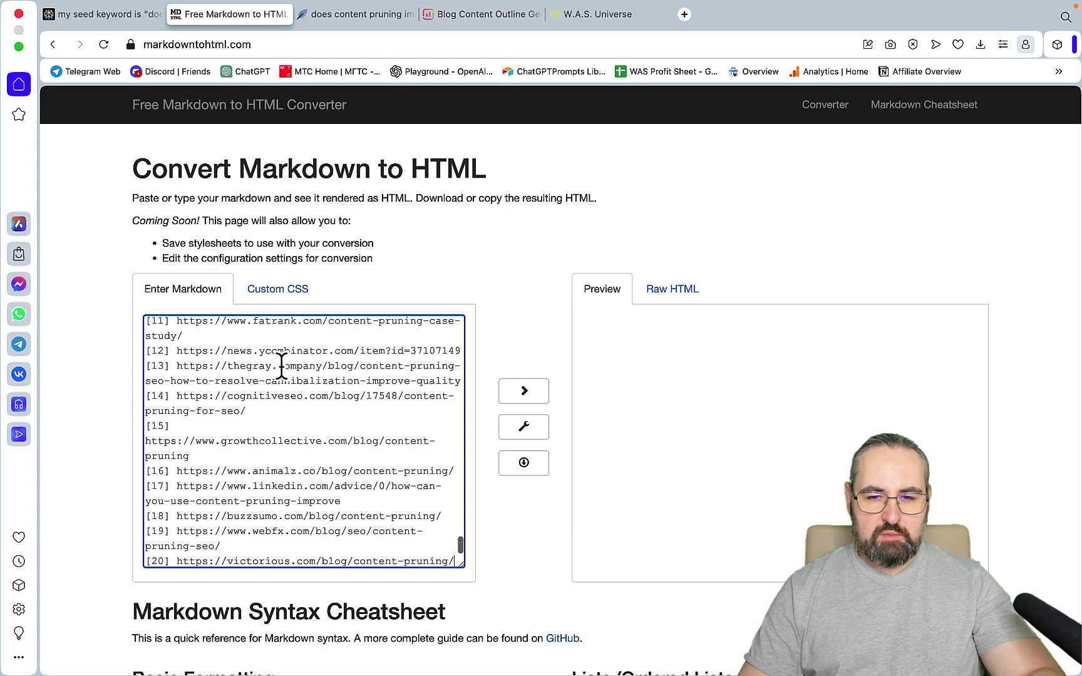
scroll(281, 430, "up", 15)
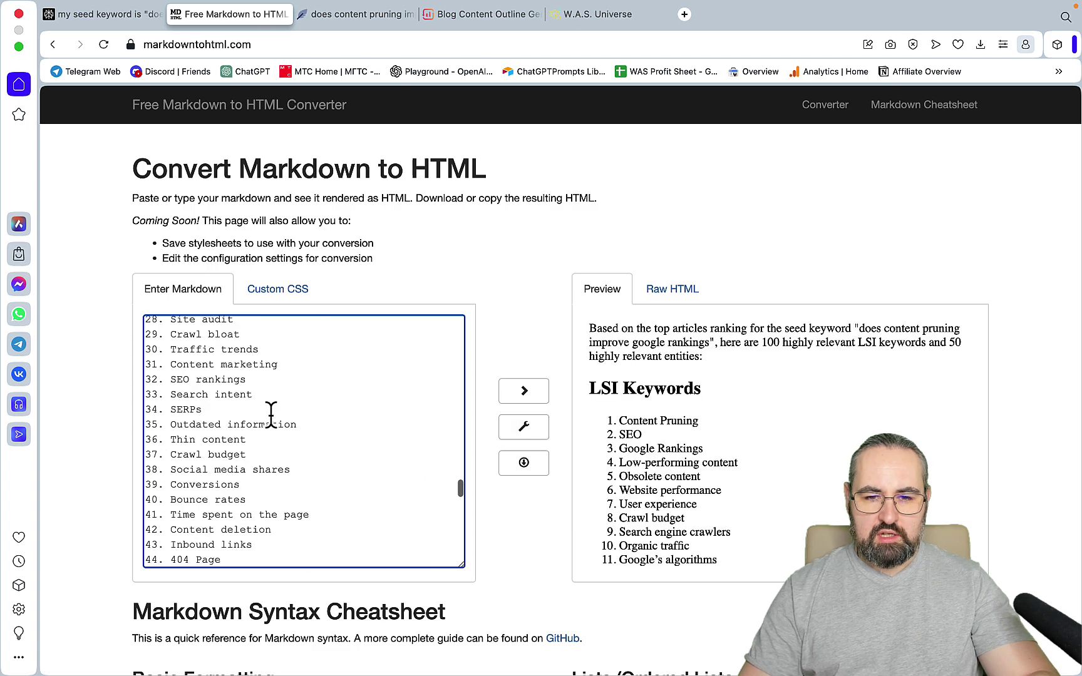
left_click_drag(413, 375, 82, 287)
key("BackSpace")
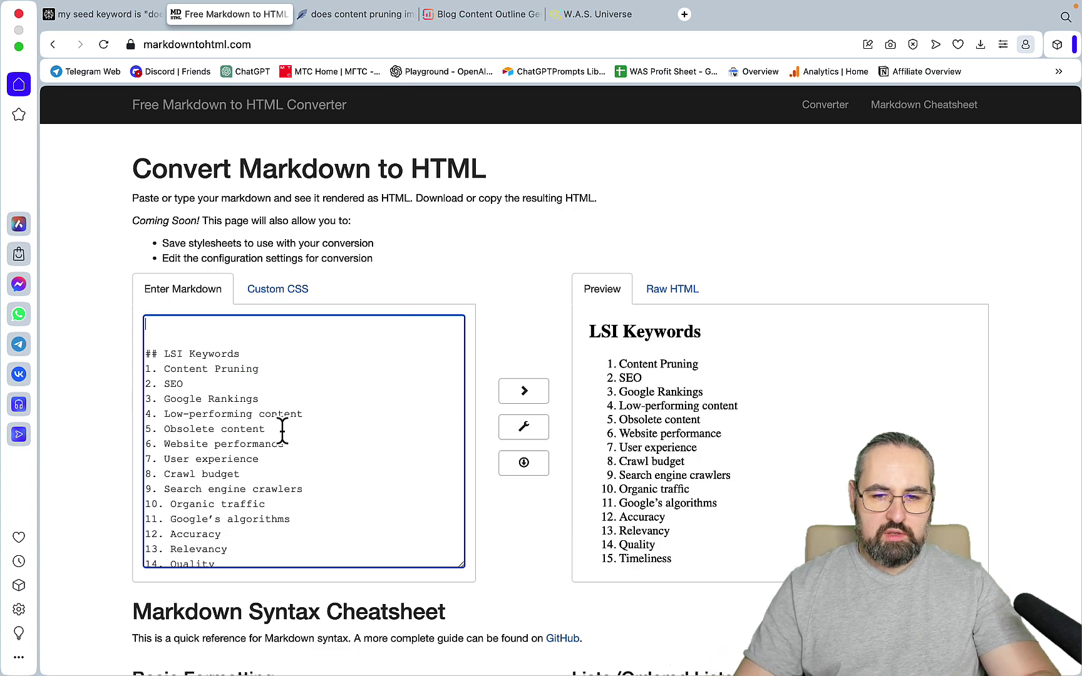
scroll(282, 430, "down", 20)
scroll(282, 432, "up", 10)
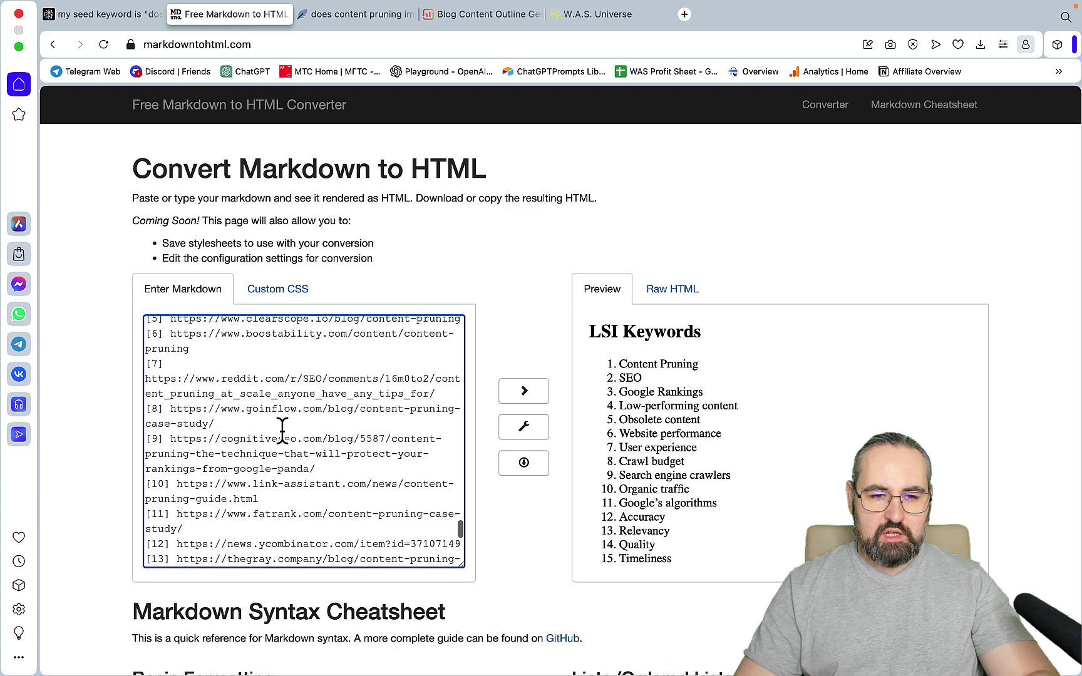
left_click(280, 437, "shift")
key("BackSpace")
left_click(662, 476)
key("super+a")
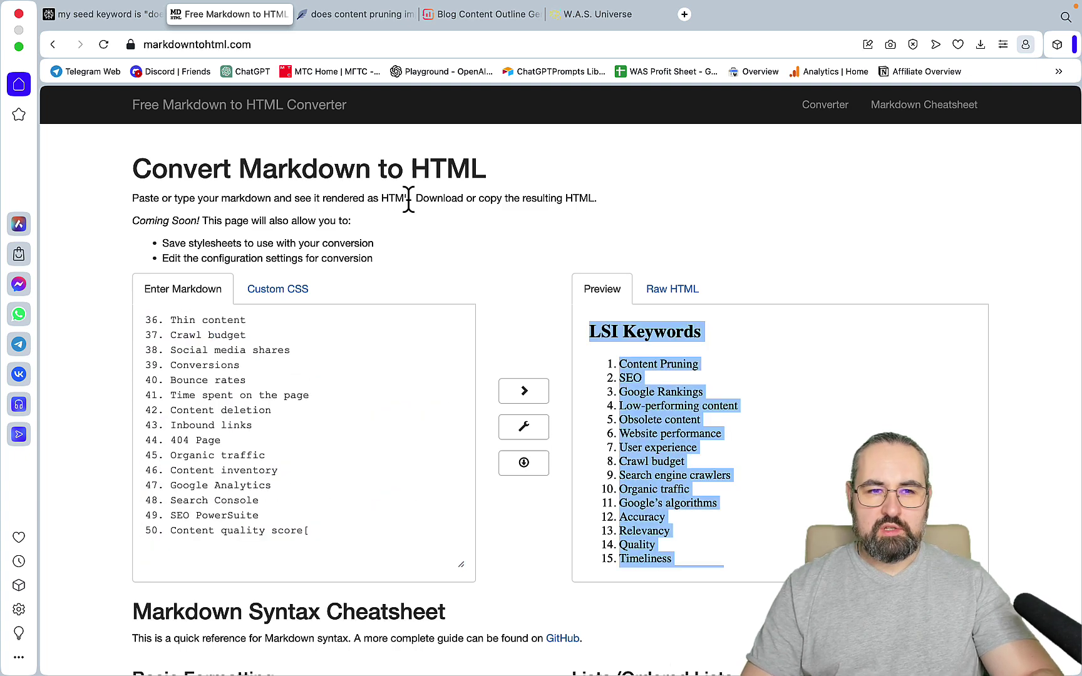
Step: In the Freeform prompt, fix the Outline item's number to 1
left_click(760, 651)
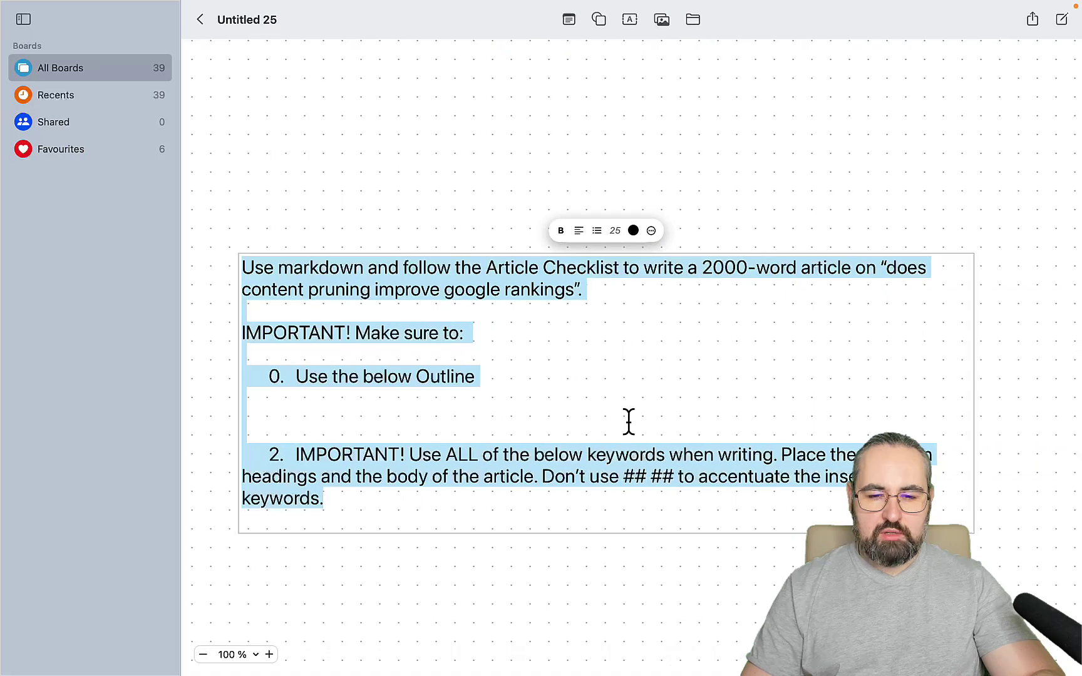
left_click(494, 400)
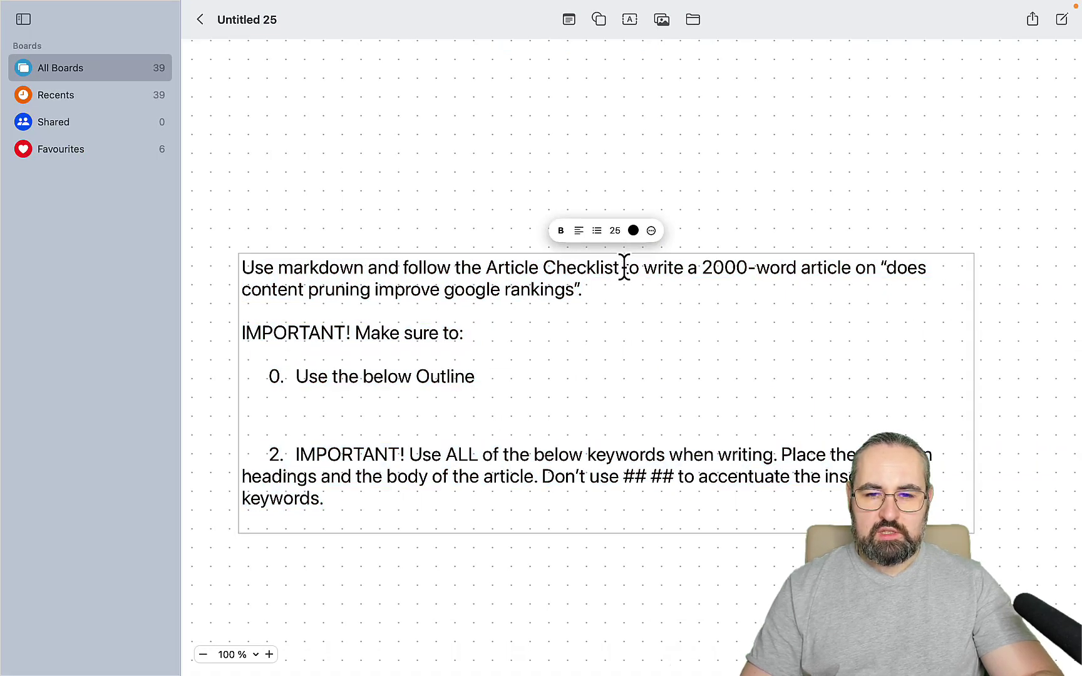
left_click_drag(624, 267, 499, 267)
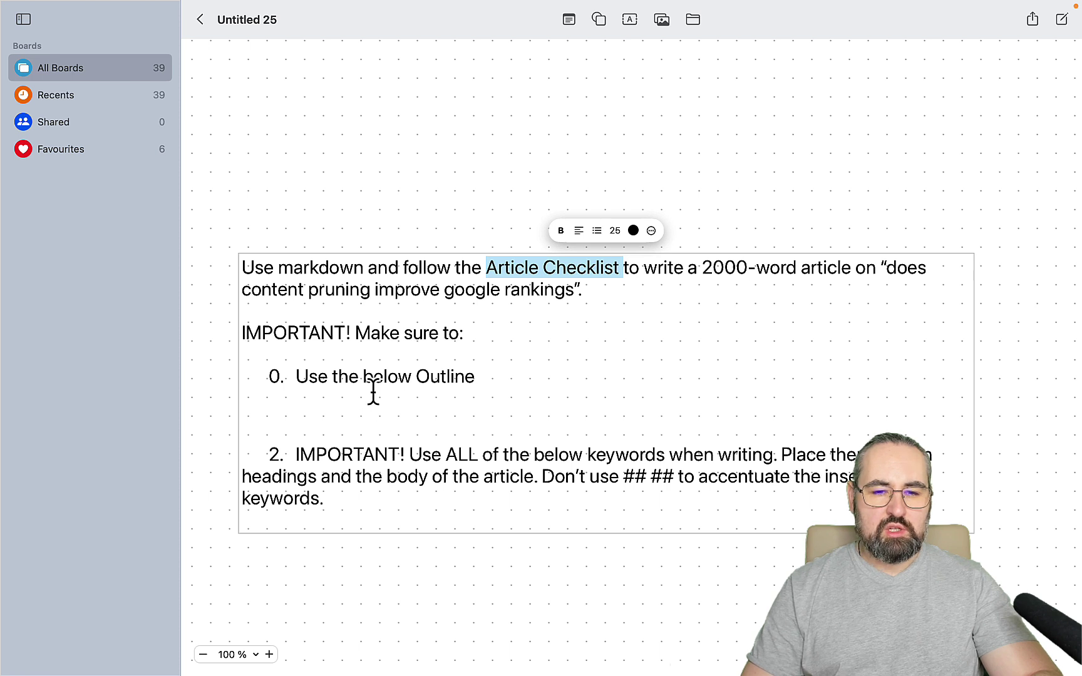
left_click(284, 373)
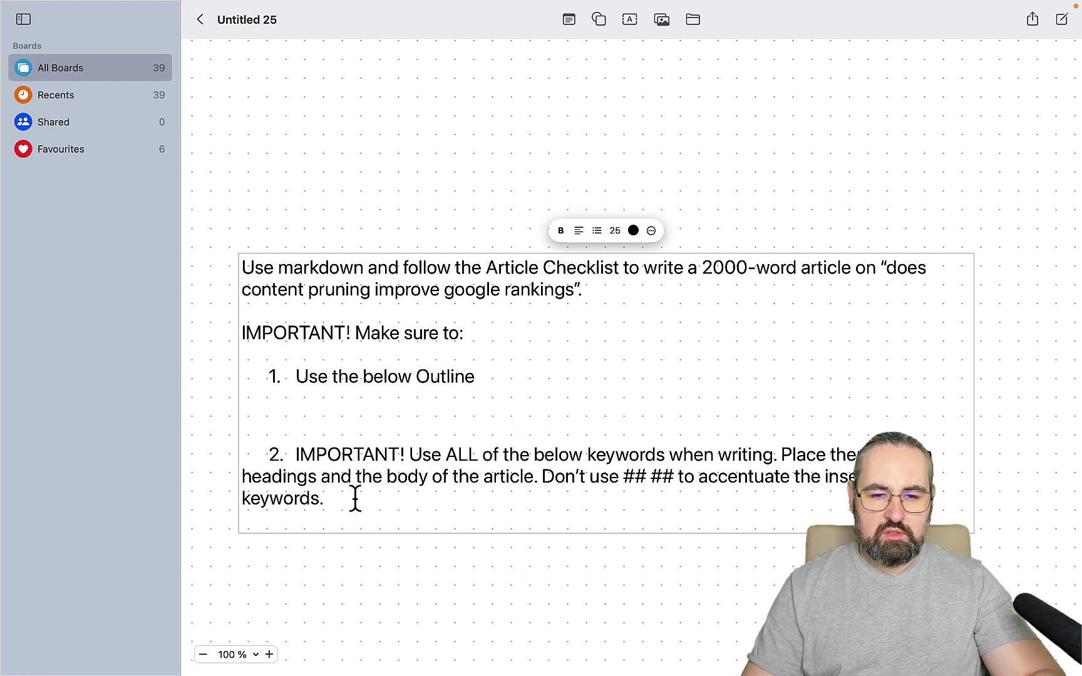
Step: Paste the formatted LSI Keywords list on a new line after 'keywords.' in the prompt
left_click(396, 502)
key("Return")
key("super+v")
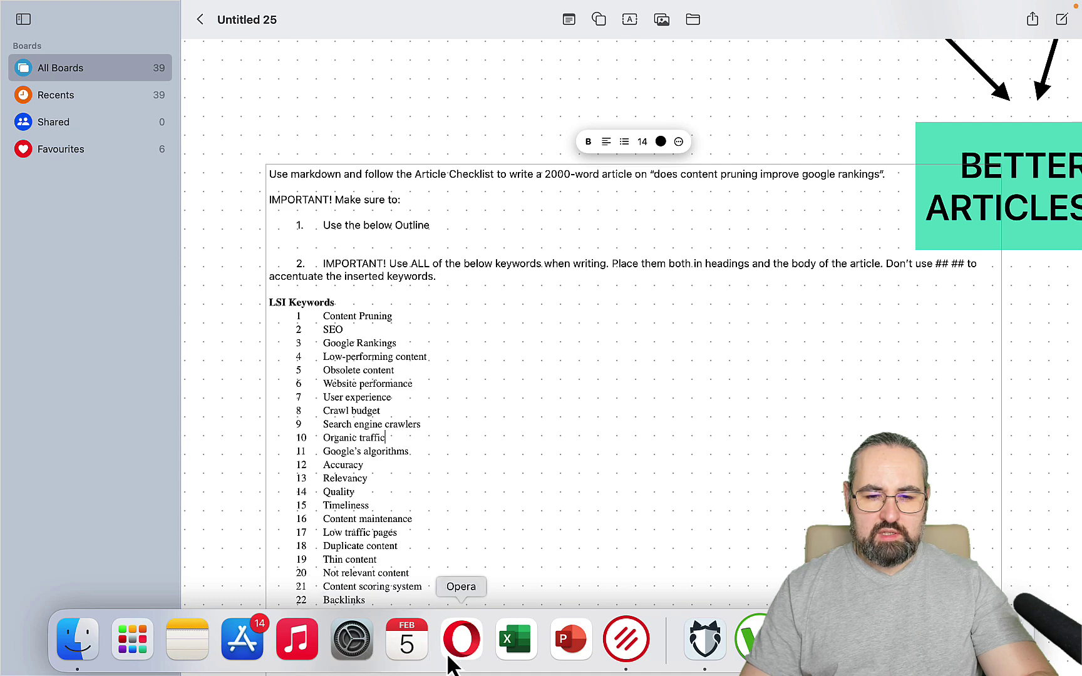
left_click(459, 663)
left_click(108, 272)
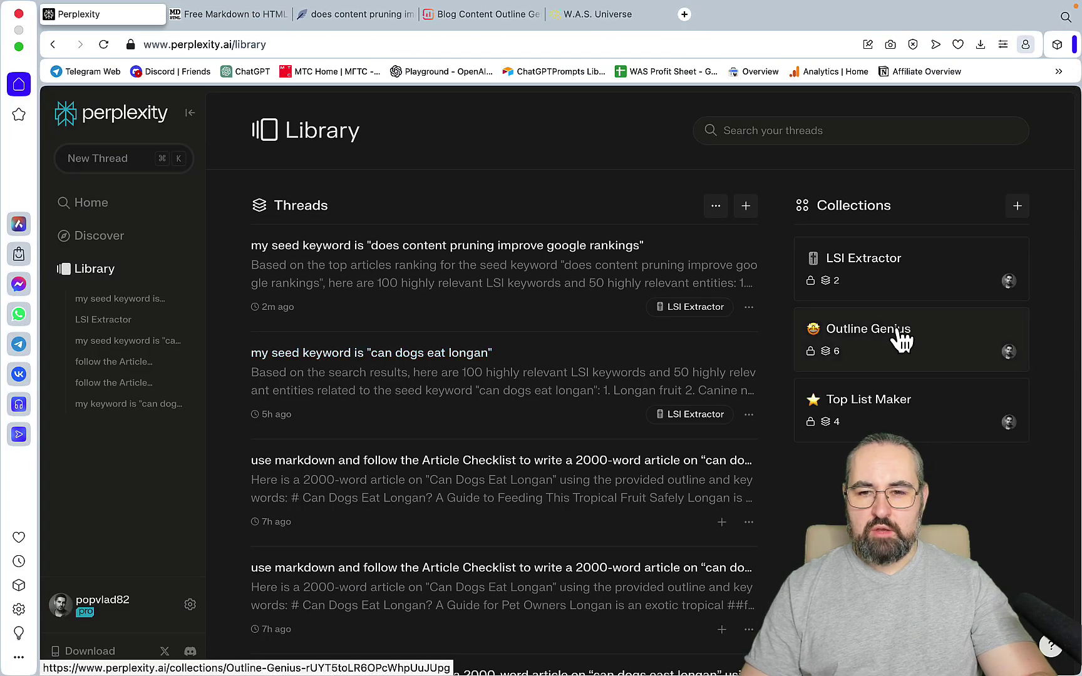
Step: Filter W.A.S. Universe to SEO products and review the Outline Genius product page
left_click(624, 16)
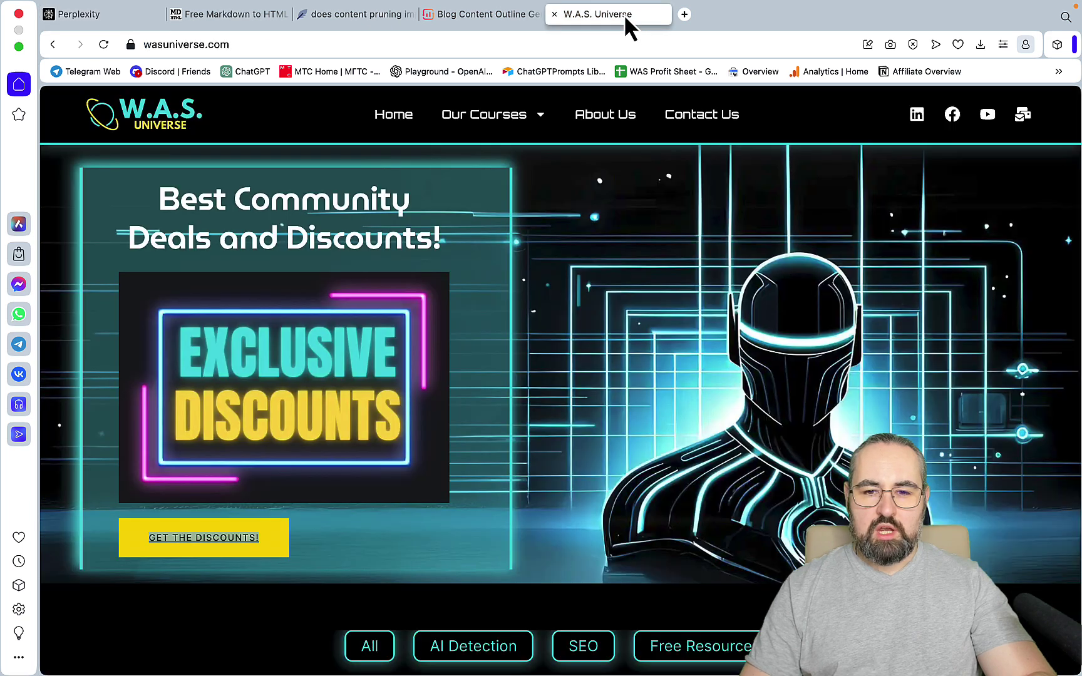
scroll(597, 491, "down", 5)
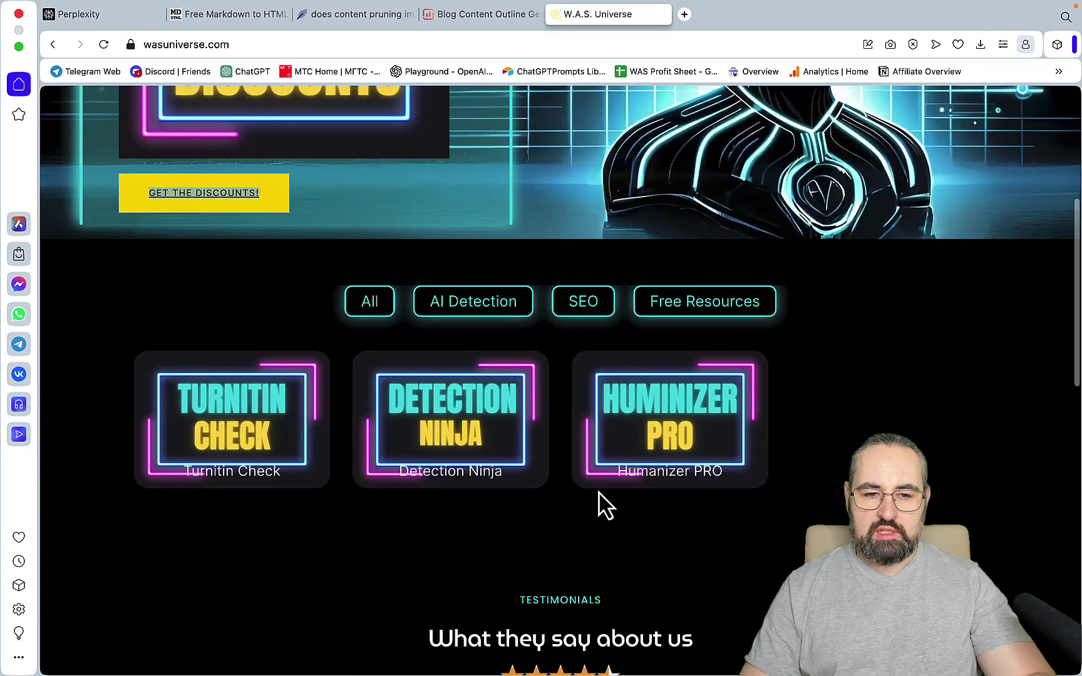
left_click(580, 313)
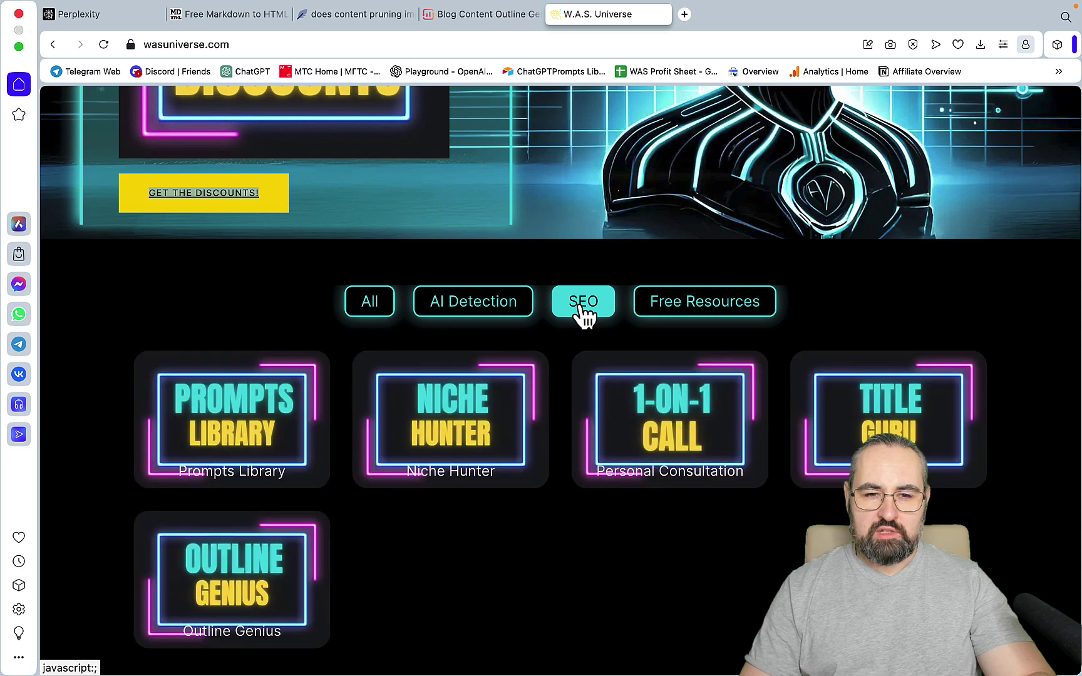
scroll(542, 513, "down", 2)
left_click(284, 466)
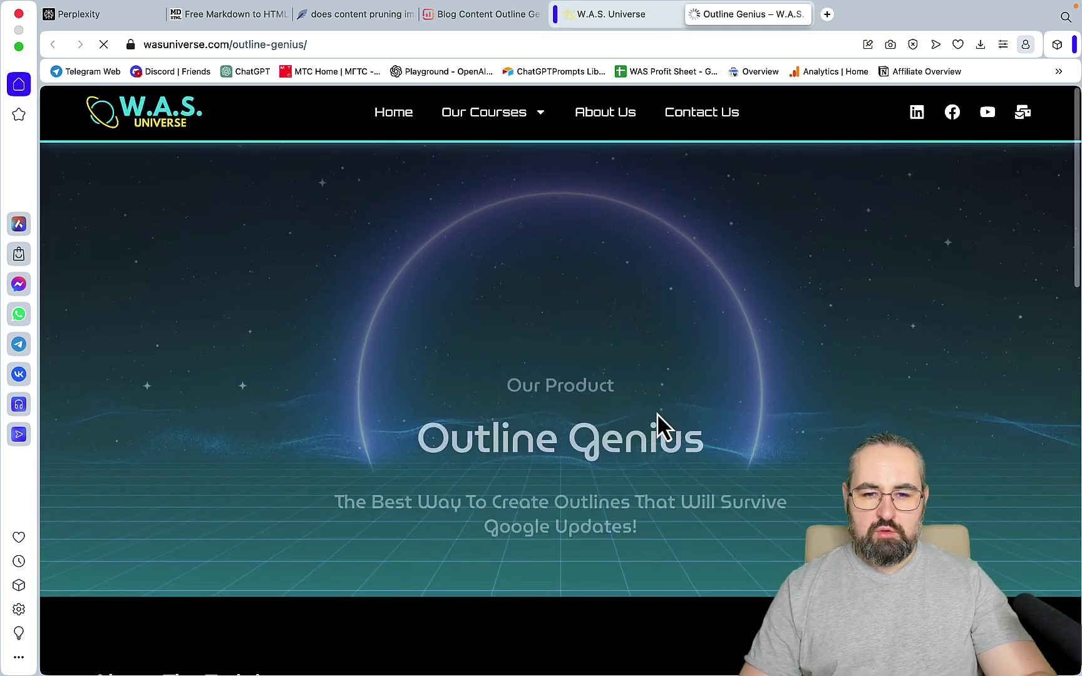
scroll(657, 413, "down", 8)
scroll(814, 311, "up", 2)
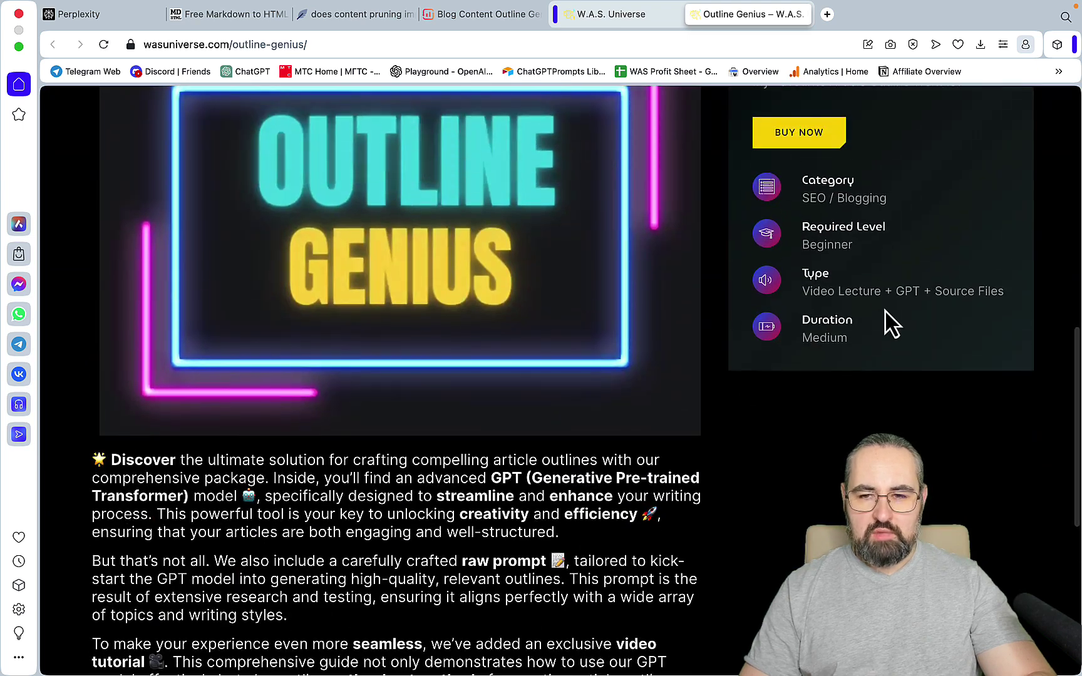
scroll(756, 367, "down", 7)
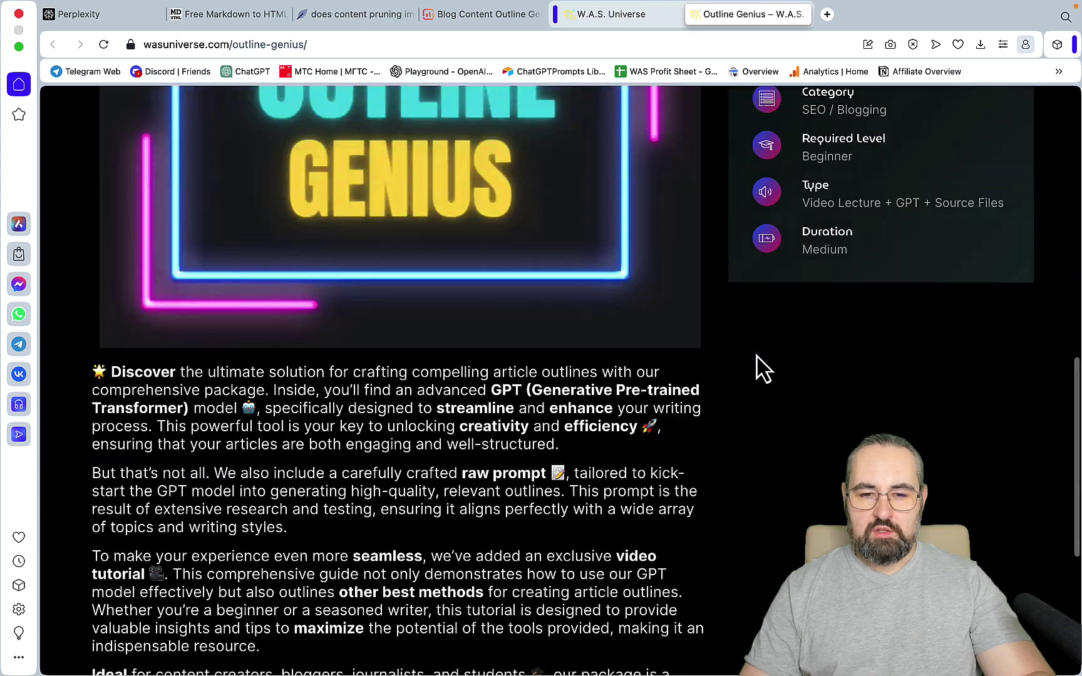
scroll(758, 368, "up", 5)
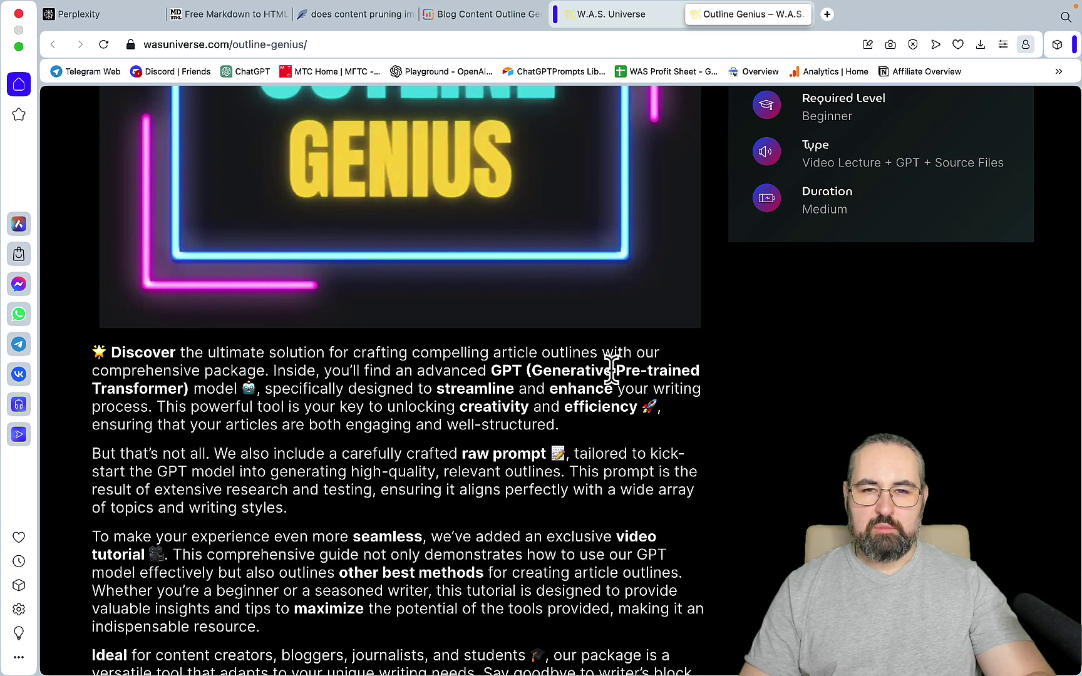
left_click(105, 16)
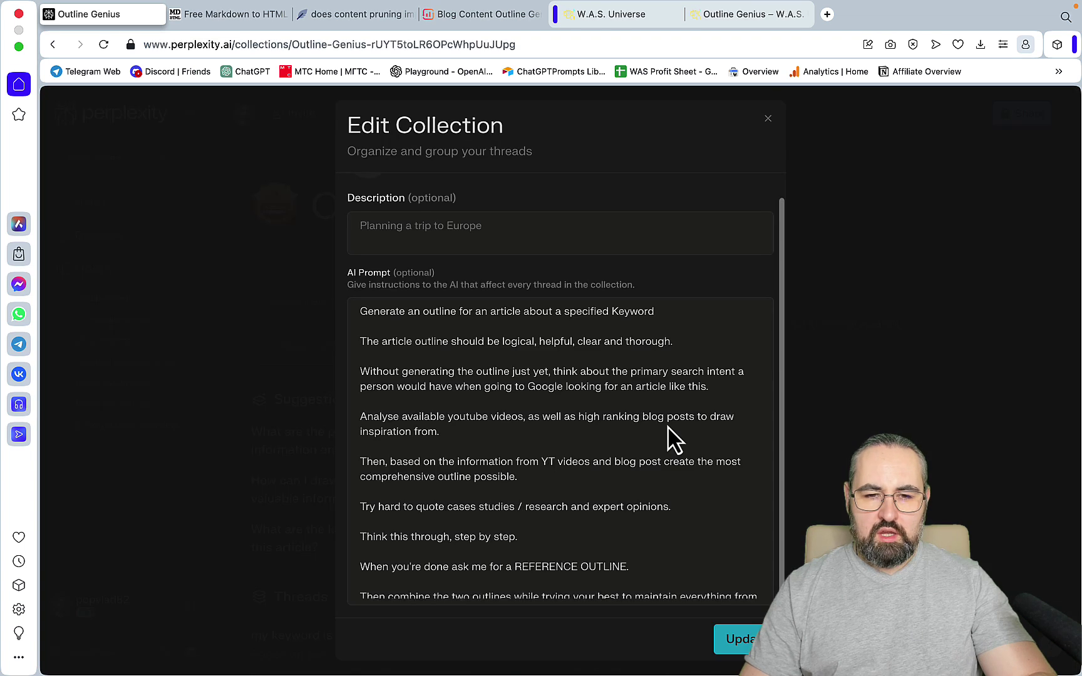
Step: Read the Outline Genius AI prompt through its REFERENCE OUTLINE request, then close Edit Collection
scroll(667, 426, "down", 3)
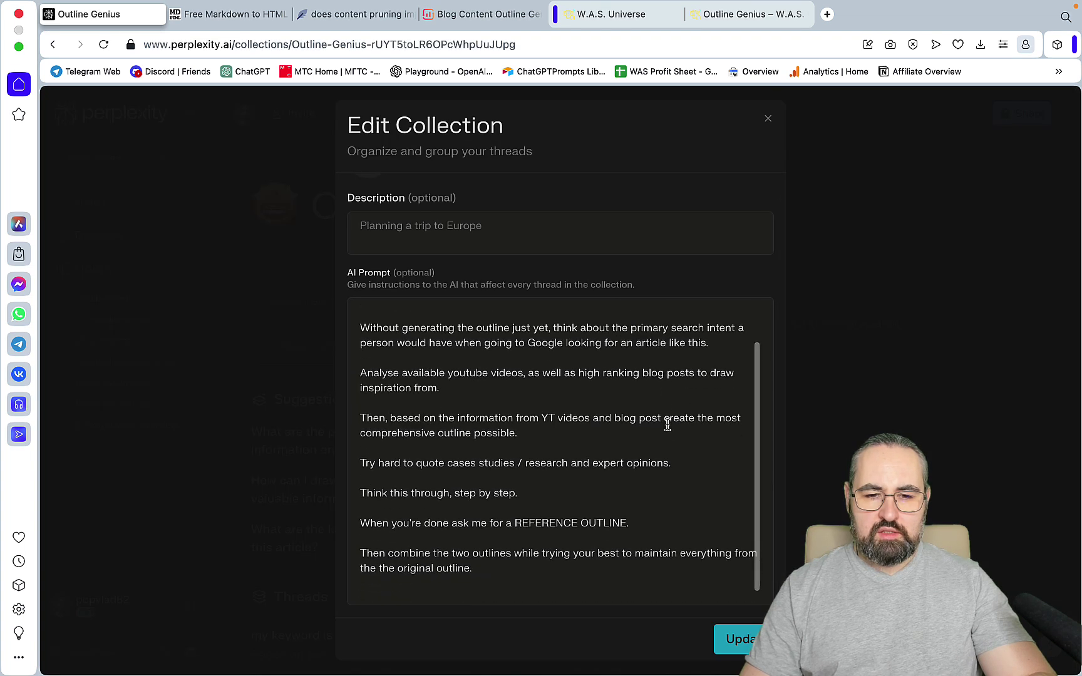
scroll(667, 426, "up", 2)
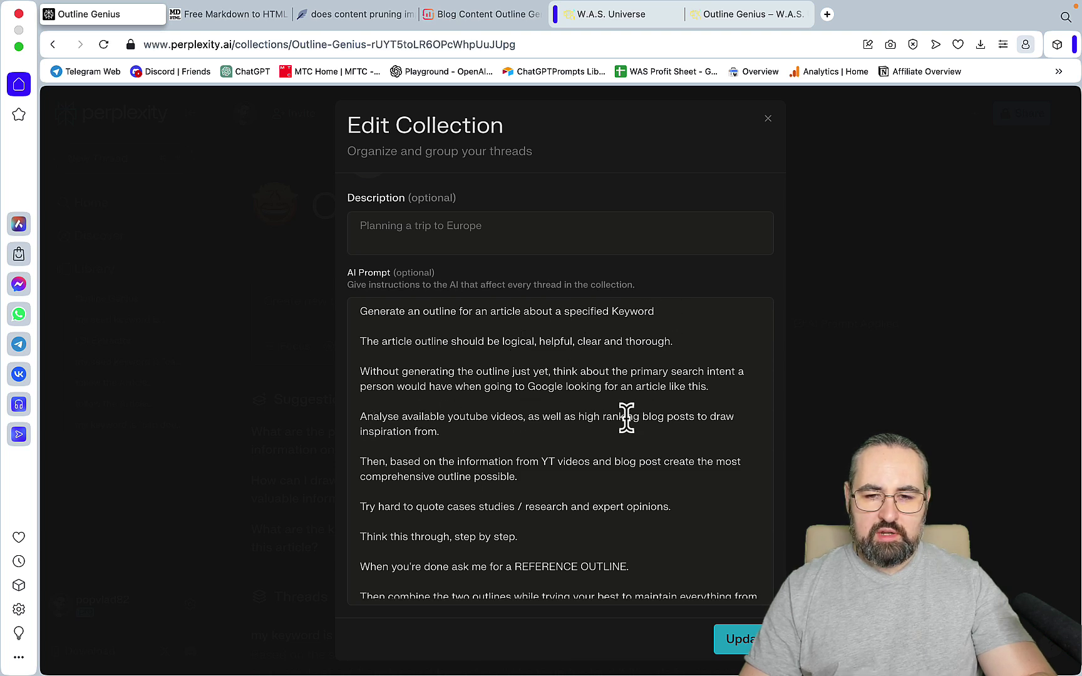
scroll(667, 528, "down", 2)
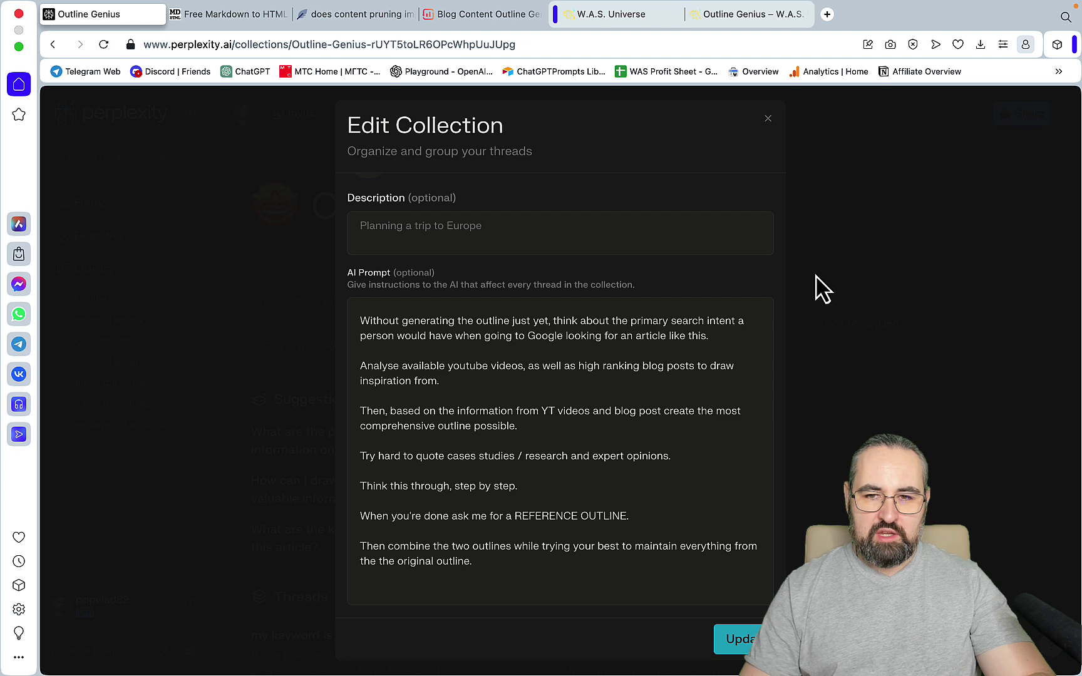
left_click(768, 119)
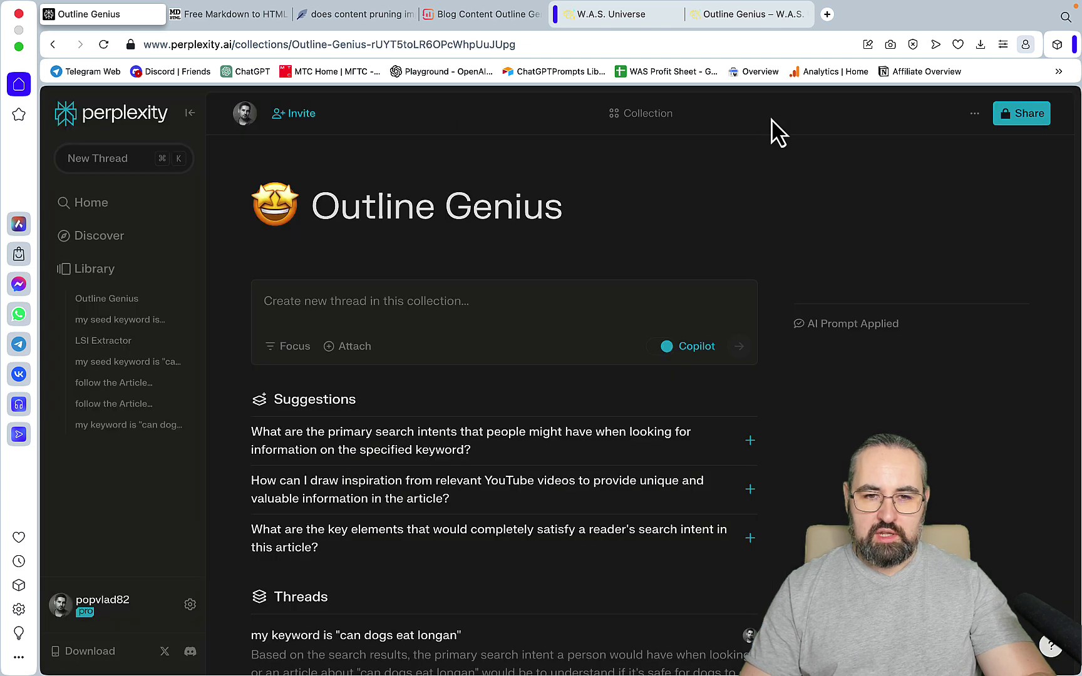
Step: Submit 'my seed keyword is "does content pruning improve google rankings"' in a new Outline Genius thread
left_click(312, 302)
type("my")
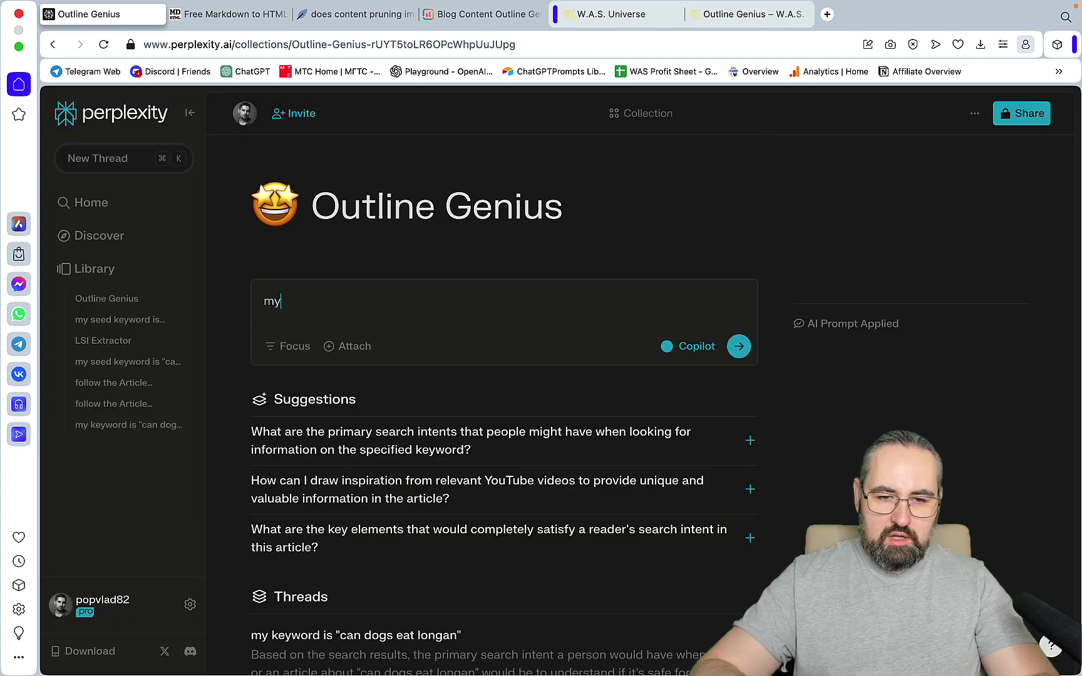
type(" seed key")
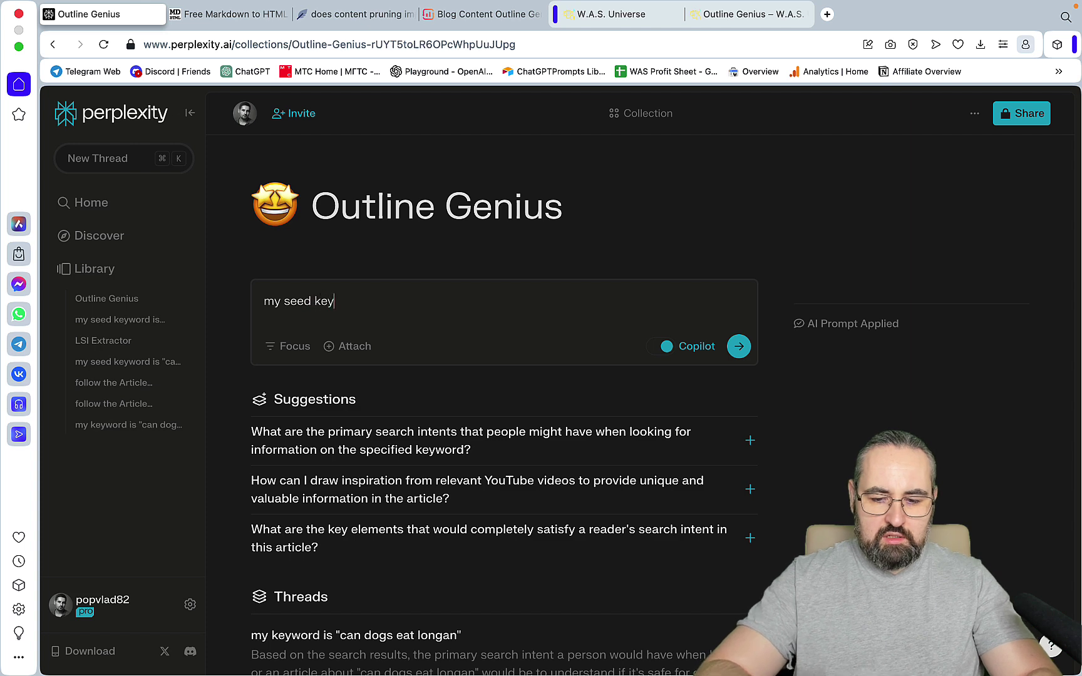
type("word is \"")
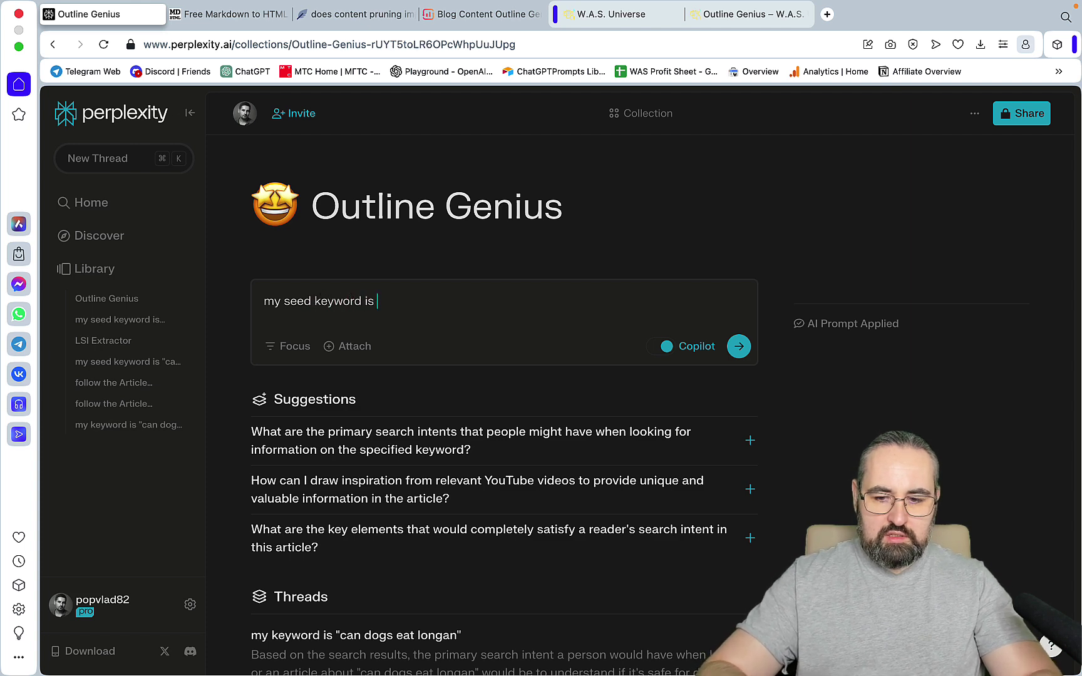
type("\"does content pruning improve google rankings\".")
key("BackSpace")
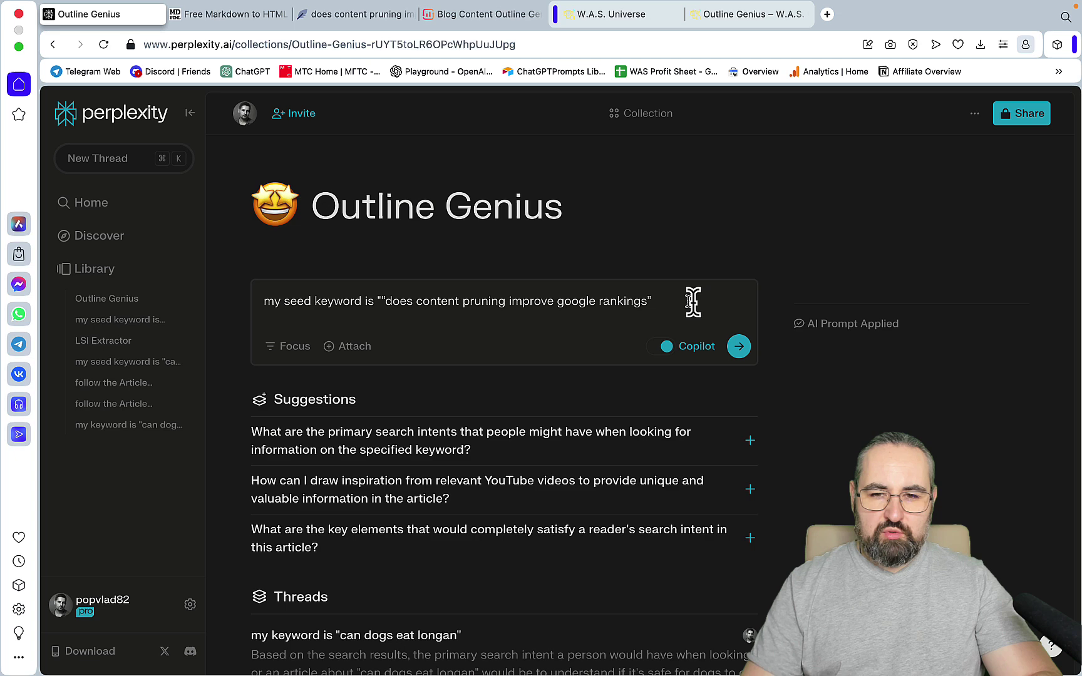
left_click(740, 348)
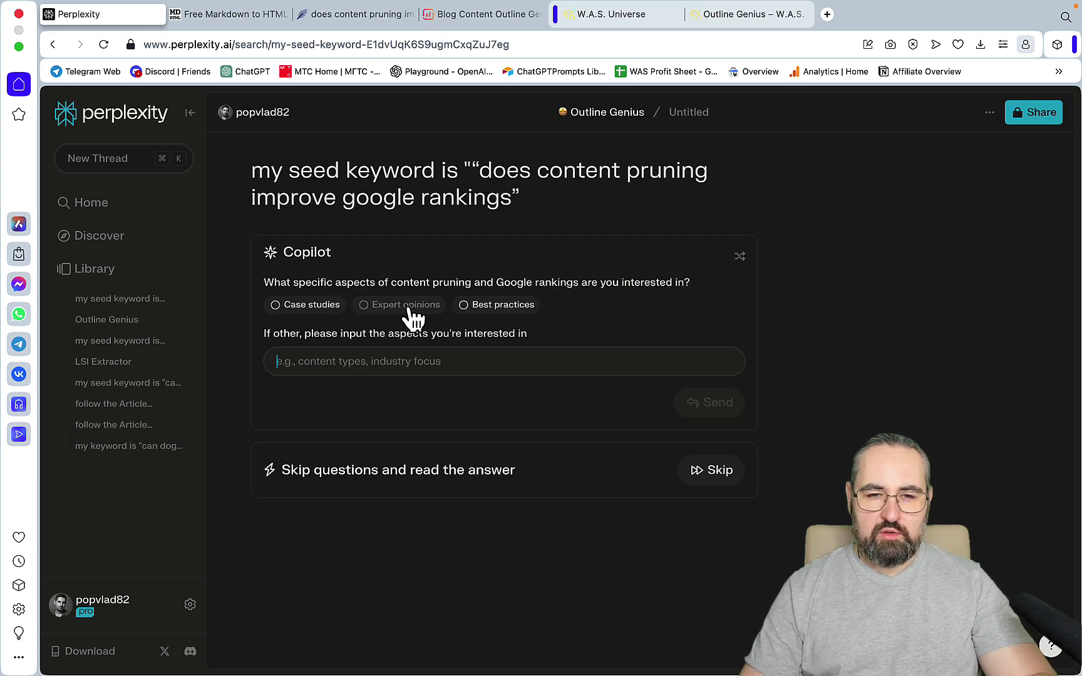
Step: Pick Case studies, Expert opinions and Best practices as aspects and send them
left_click(285, 312)
left_click(371, 314)
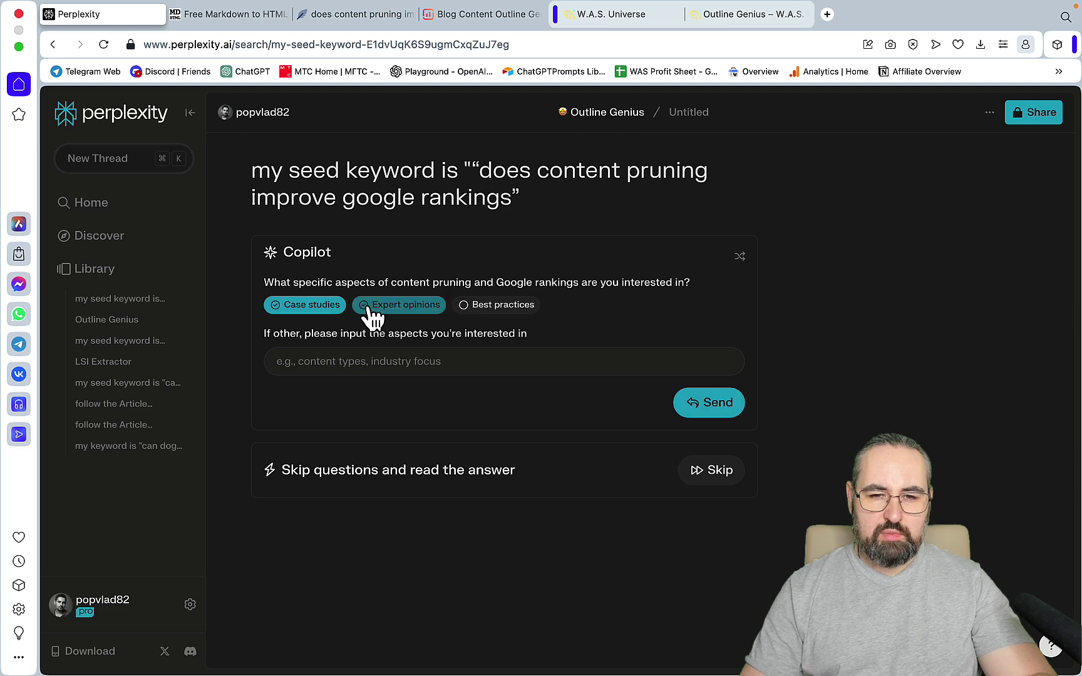
left_click(469, 306)
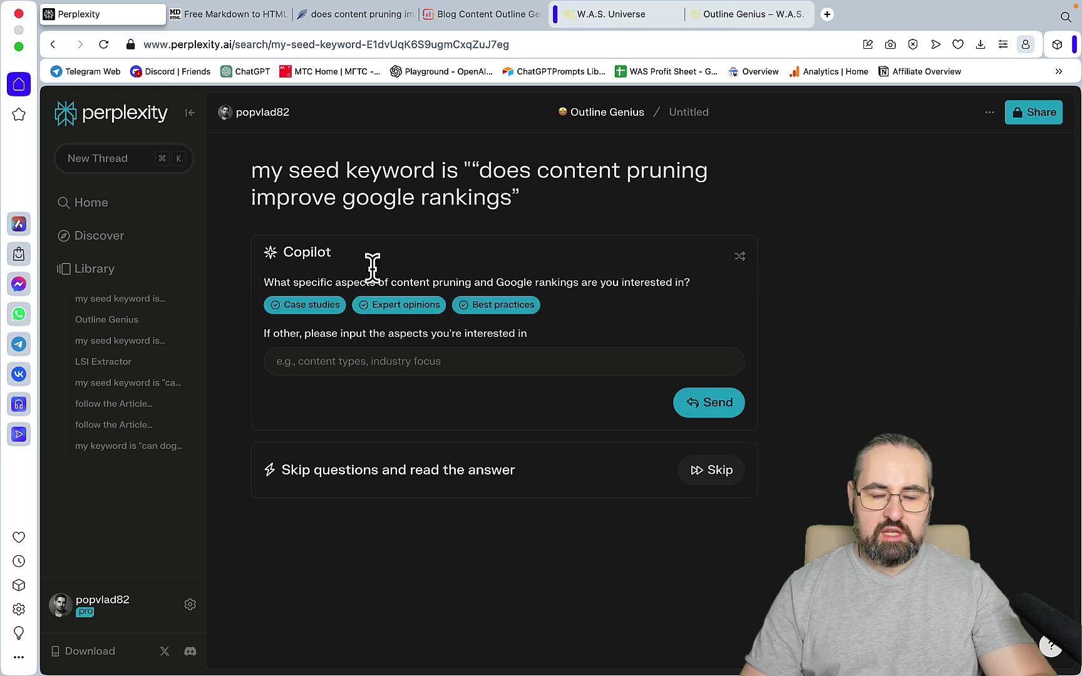
left_click(731, 412)
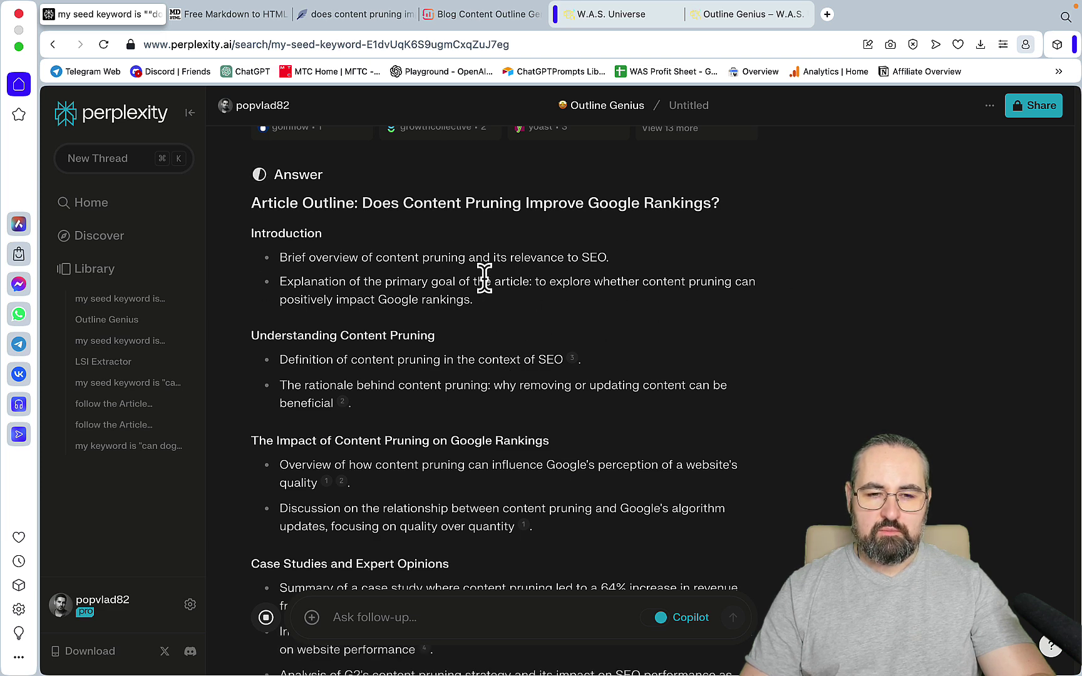
Step: Read the outline through Conclusion, Additional Resources and Related questions, then go to Surfer's generator
scroll(482, 282, "down", 2)
scroll(504, 316, "down", 3)
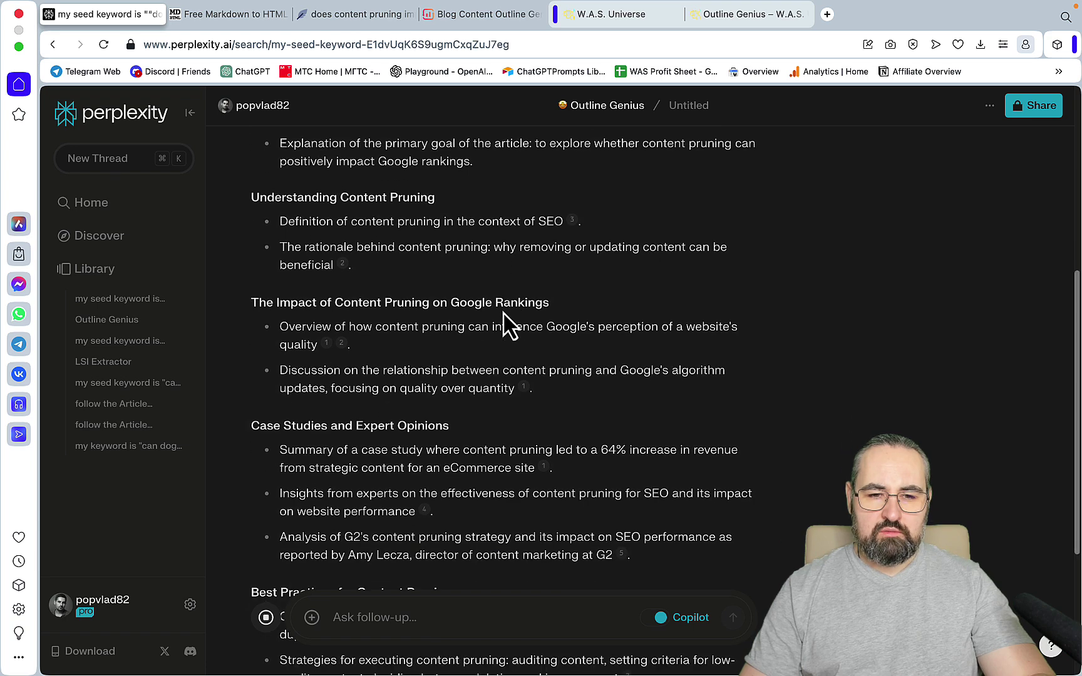
scroll(496, 363, "down", 4)
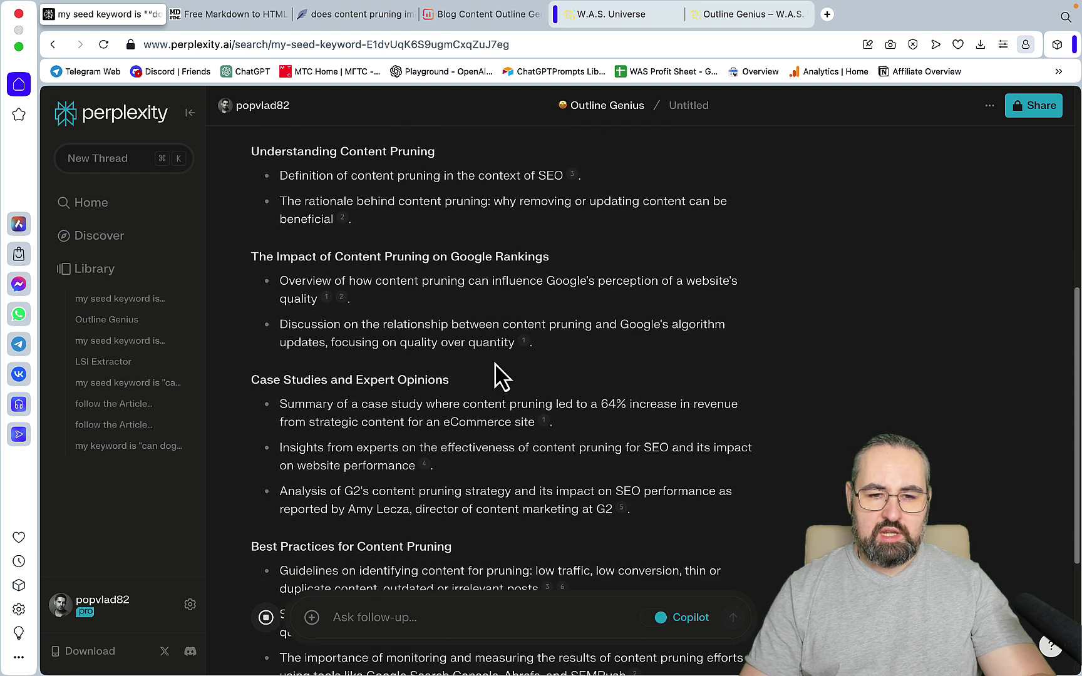
scroll(592, 381, "down", 4)
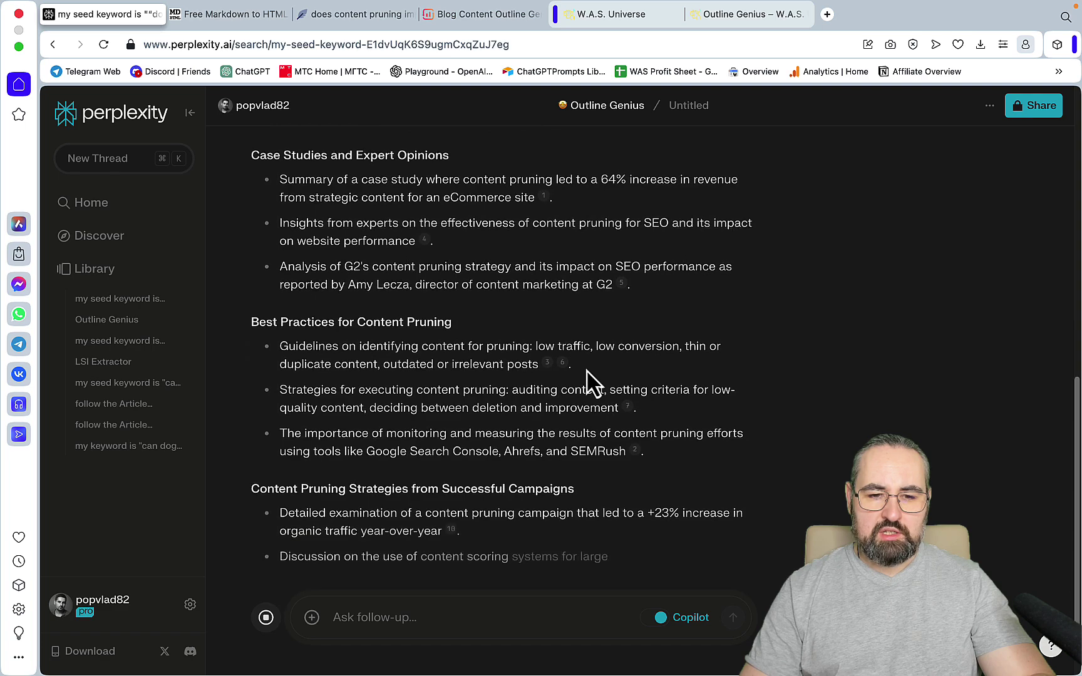
scroll(512, 375, "down", 3)
scroll(512, 374, "down", 3)
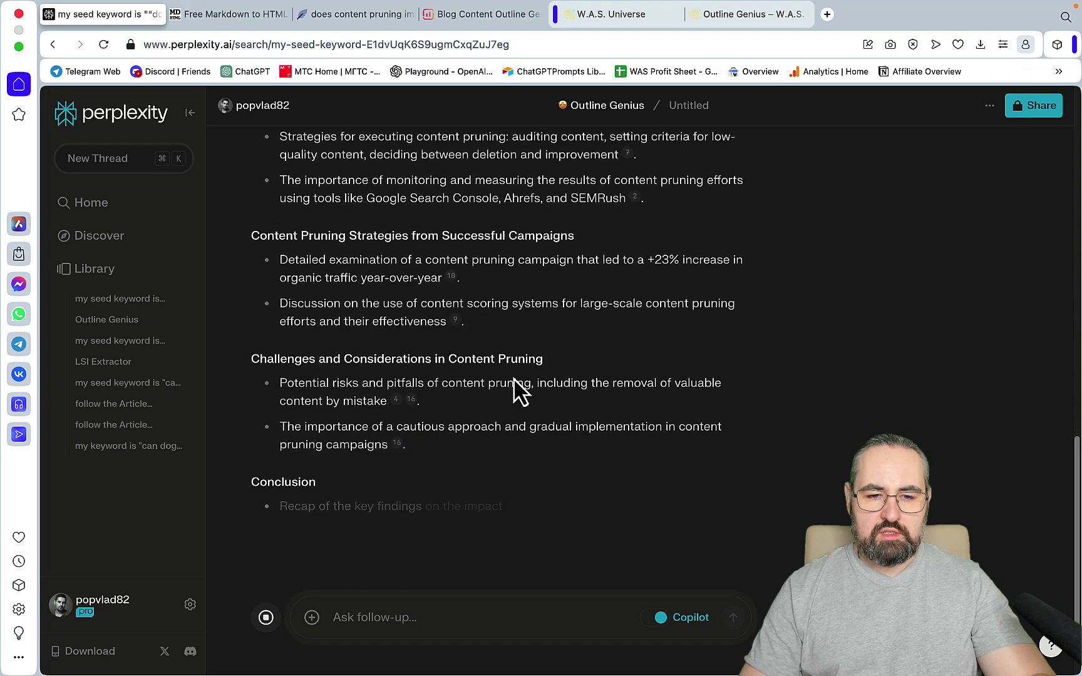
scroll(517, 456, "down", 4)
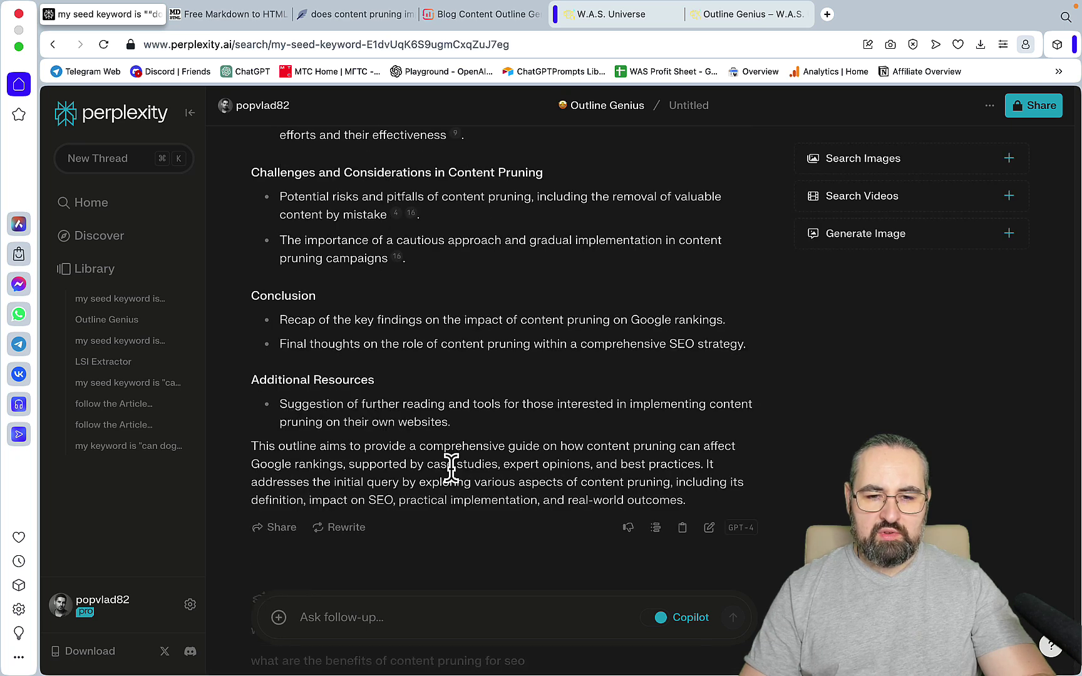
scroll(611, 463, "down", 2)
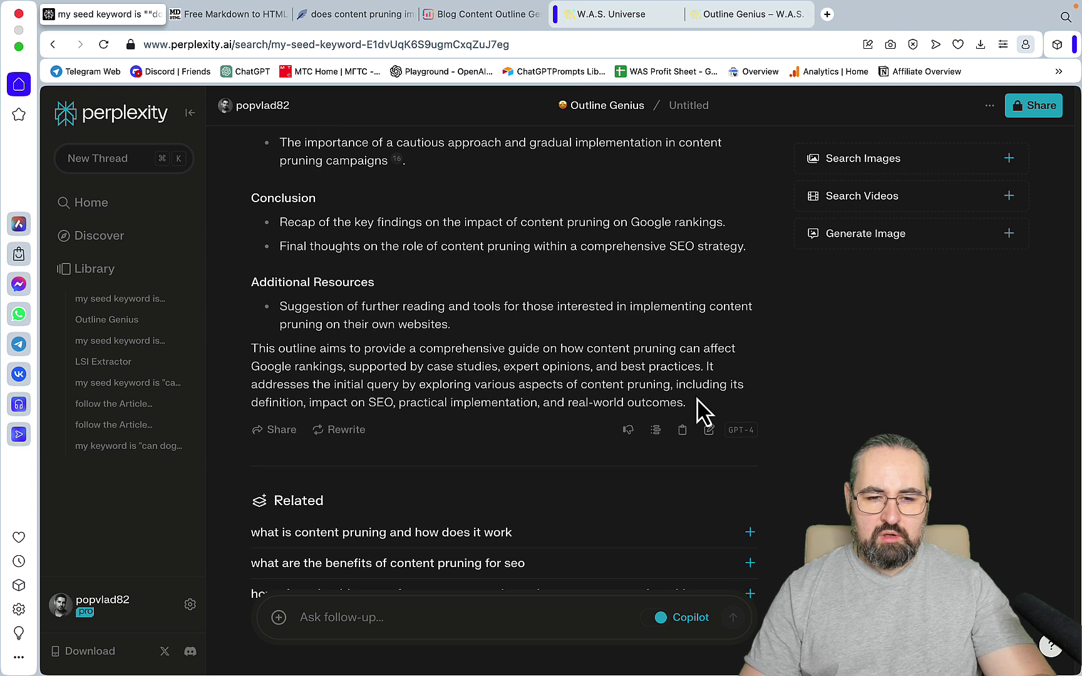
scroll(698, 410, "down", 2)
scroll(698, 410, "up", 2)
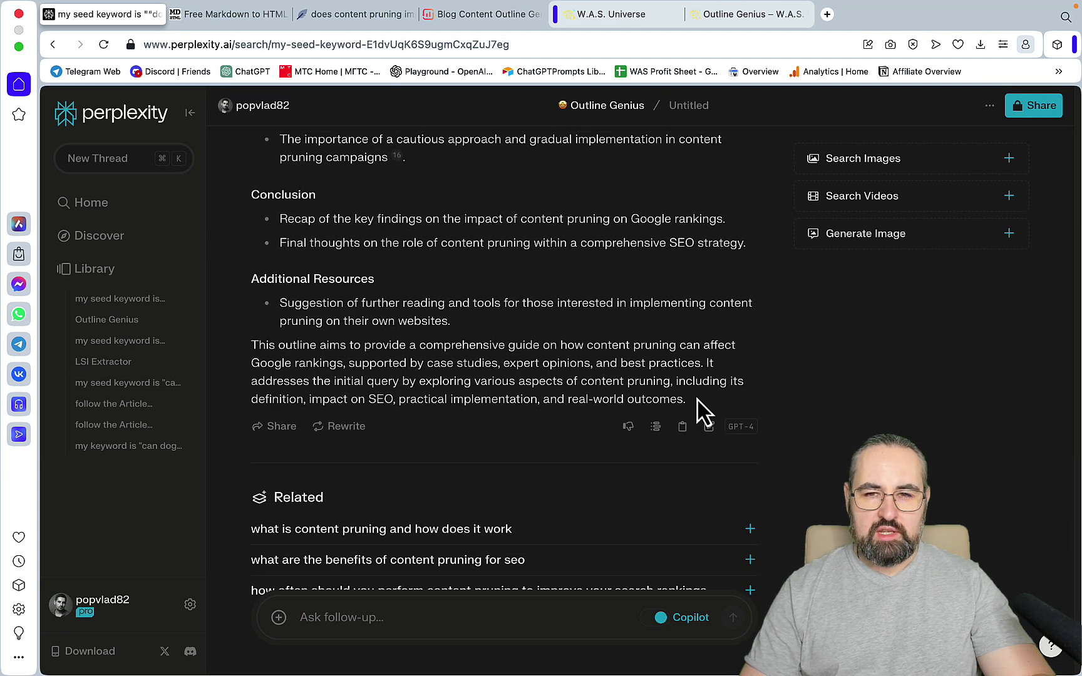
left_click(474, 19)
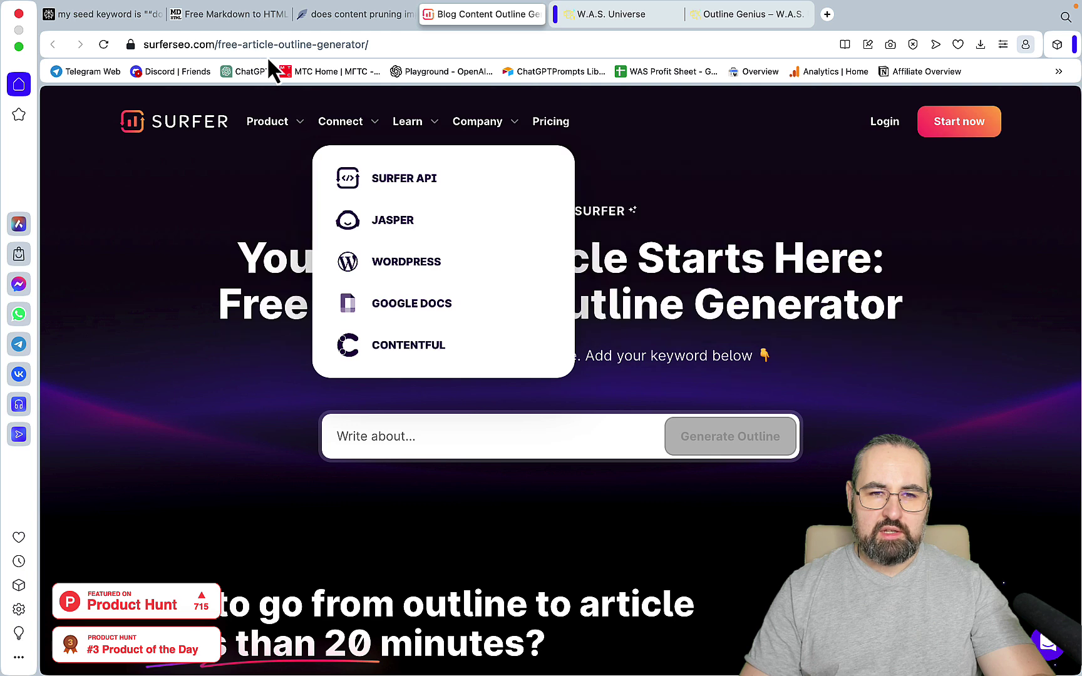
Step: Generate a Surfer outline for 'does content pruning improve google rankings' without quotes or period
left_click(348, 436)
type("\"does content pruning improve google rankings\".")
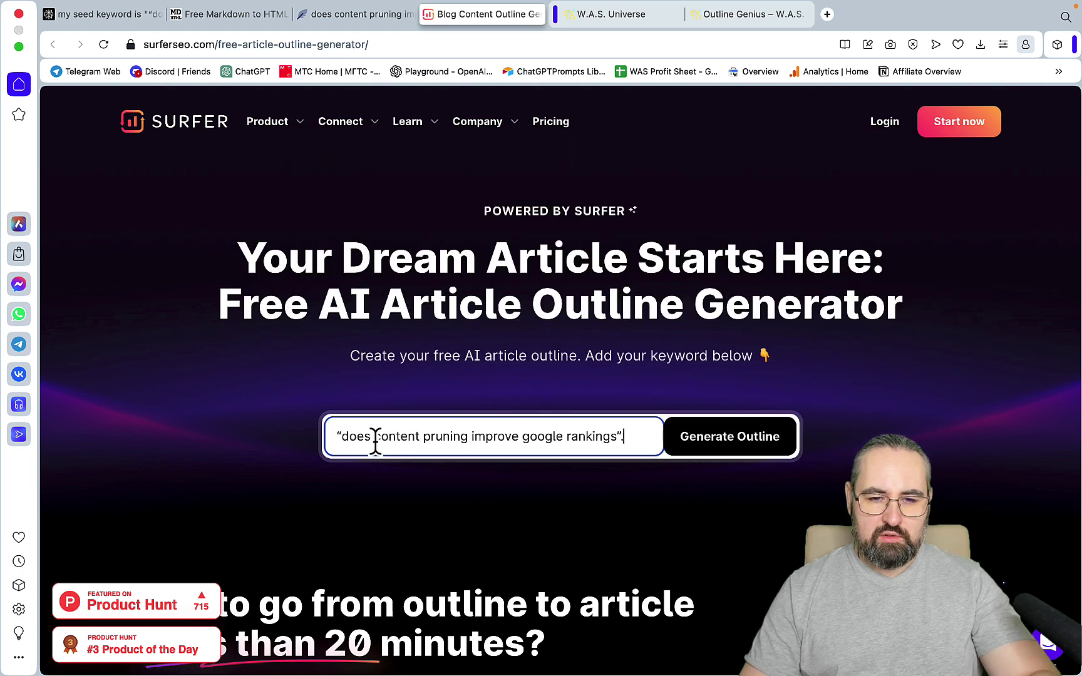
key("Home")
key("Delete")
key("End")
key("BackSpace")
key("BackSpace")
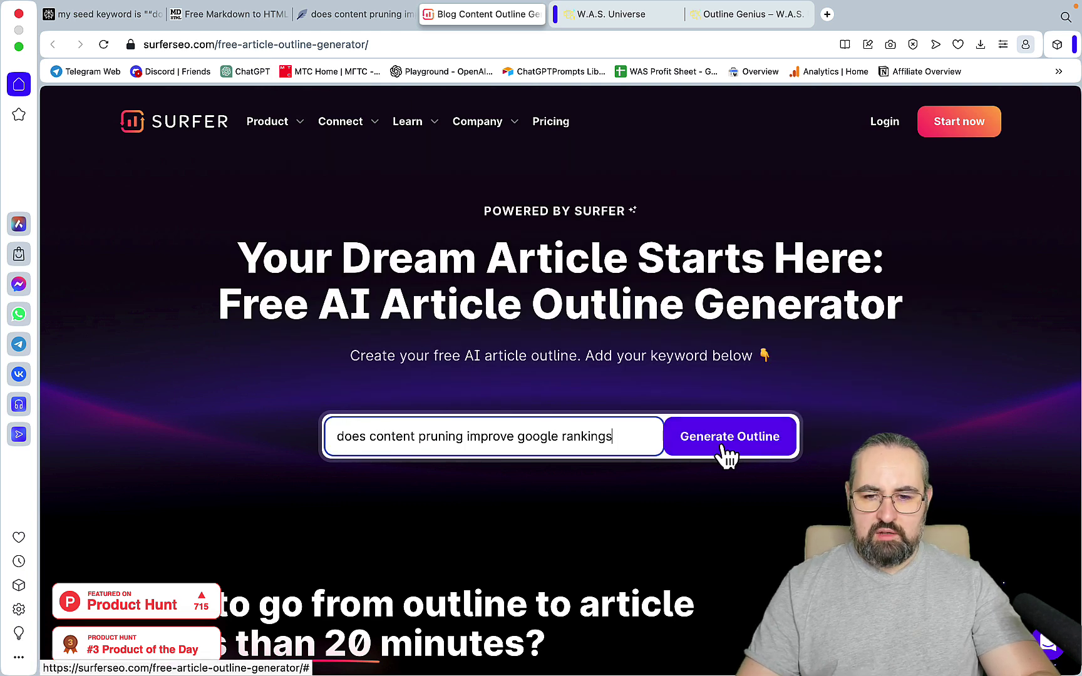
left_click(723, 450)
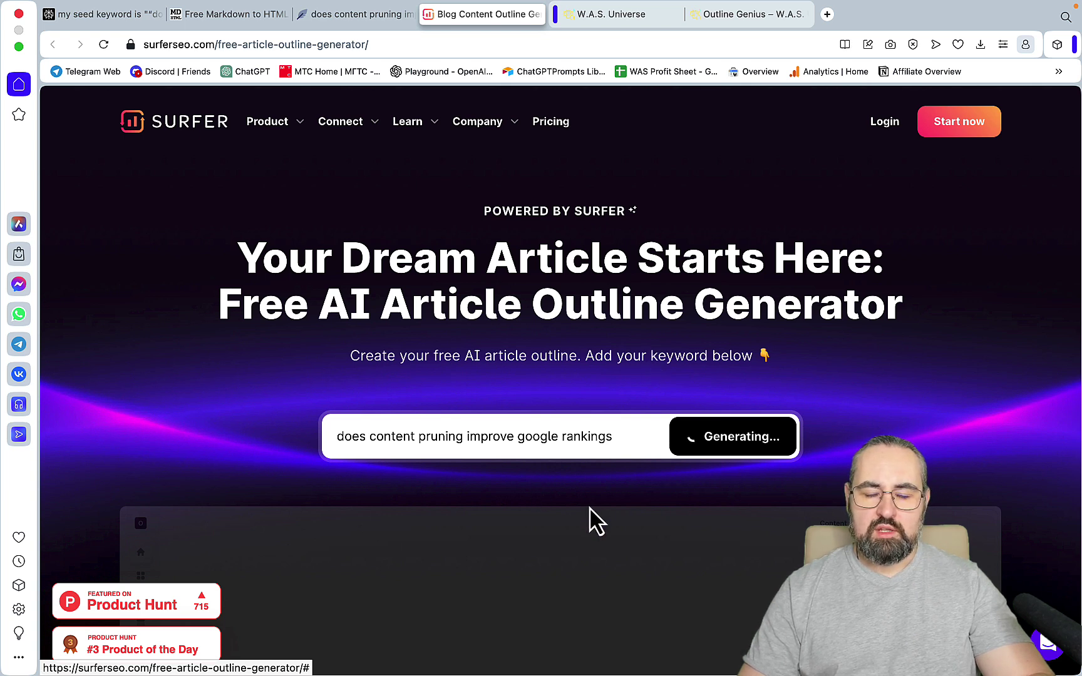
Step: Copy the basic outline, preview it as HTML headings in the Markdown converter, and return
scroll(773, 532, "down", 10)
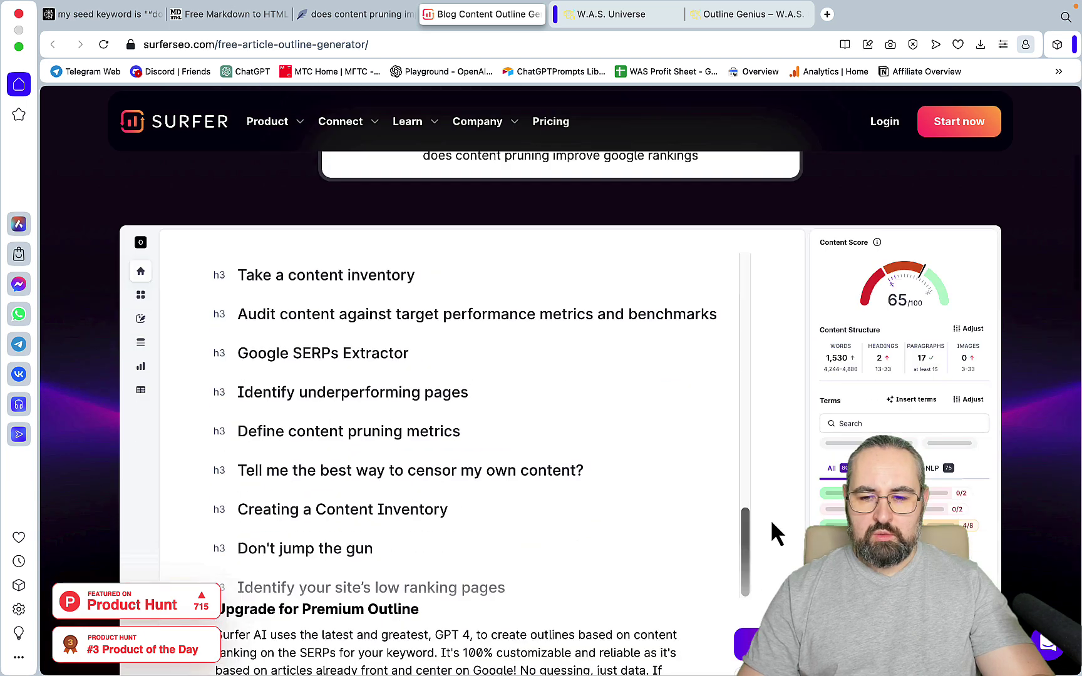
left_click(814, 461)
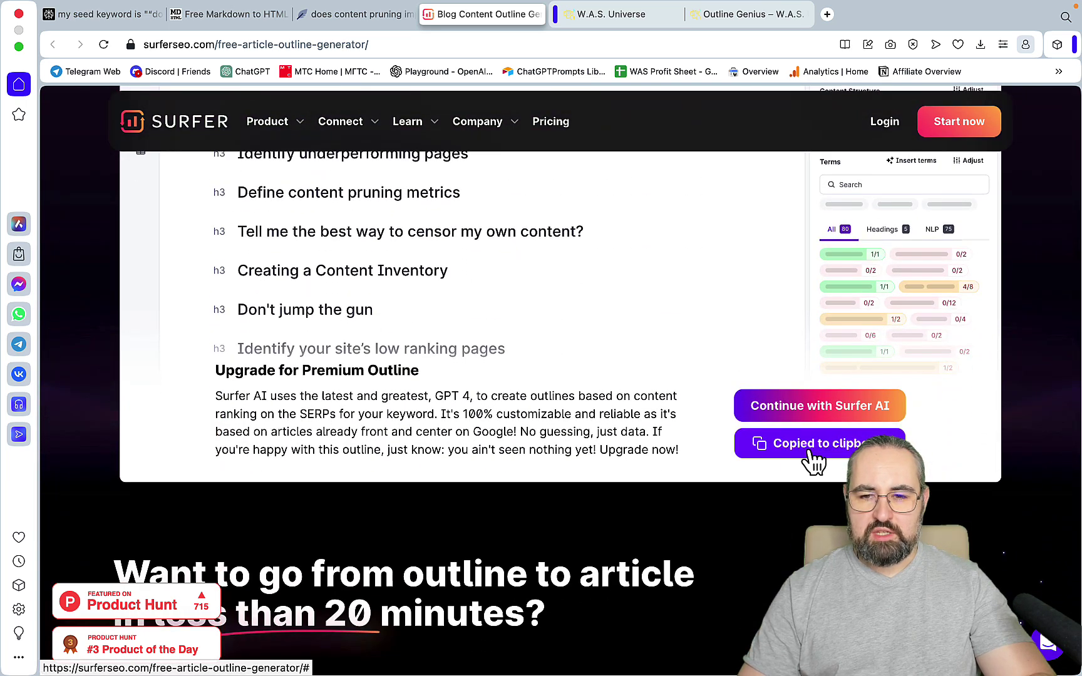
left_click(229, 14)
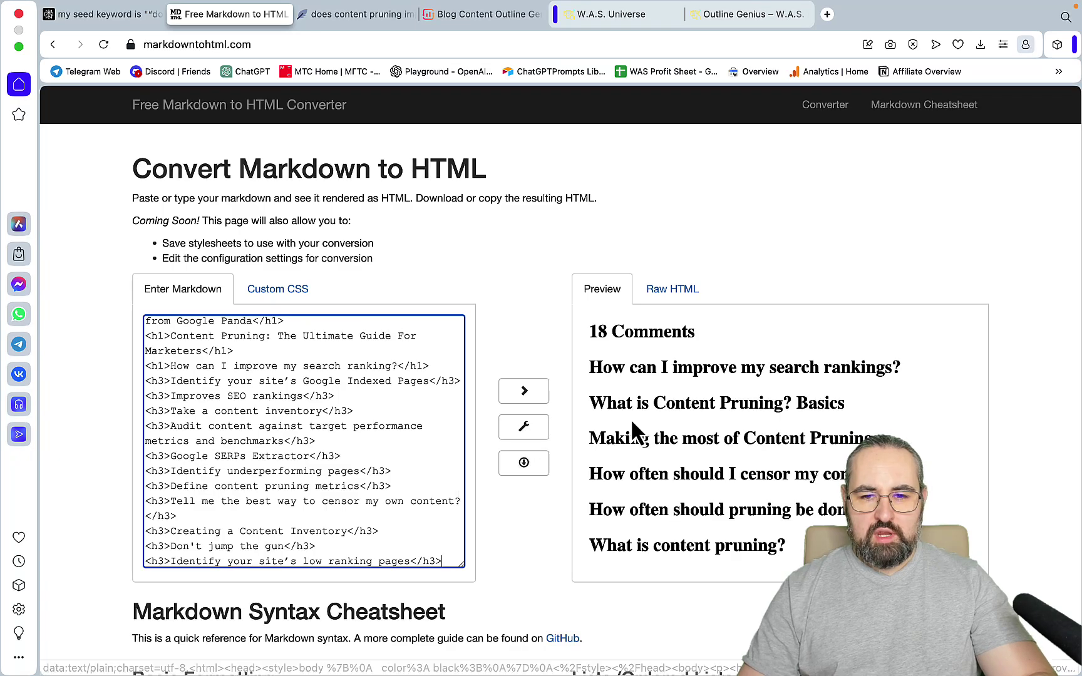
scroll(633, 420, "up", 1)
scroll(633, 419, "down", 3)
left_click(679, 352)
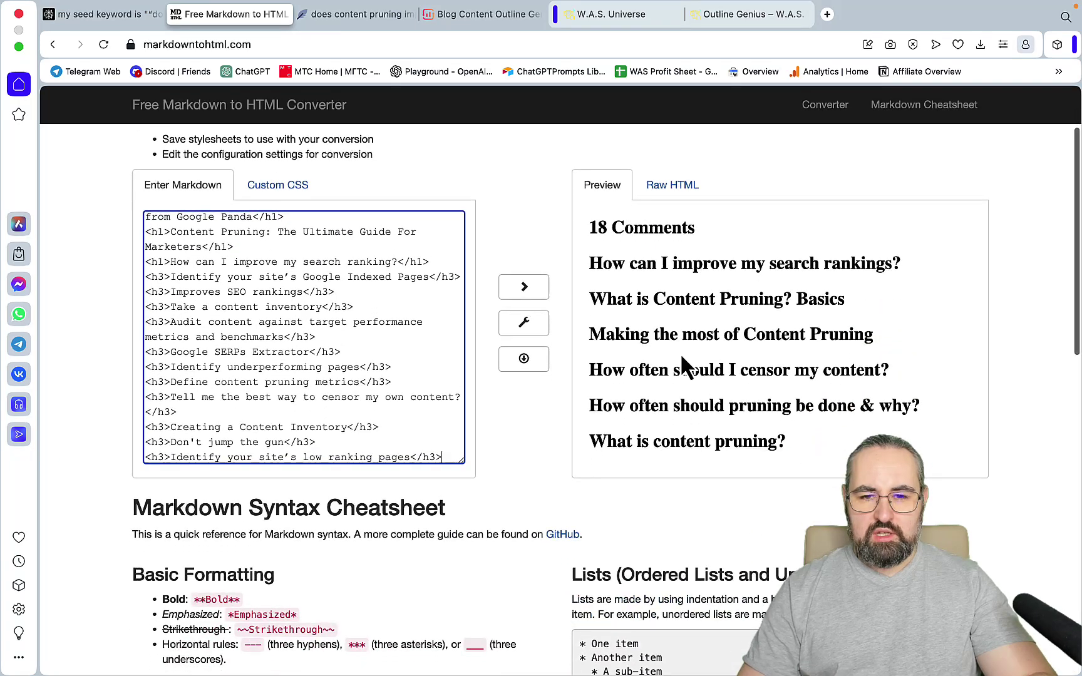
scroll(679, 352, "up", 3)
scroll(679, 352, "down", 5)
scroll(679, 353, "up", 5)
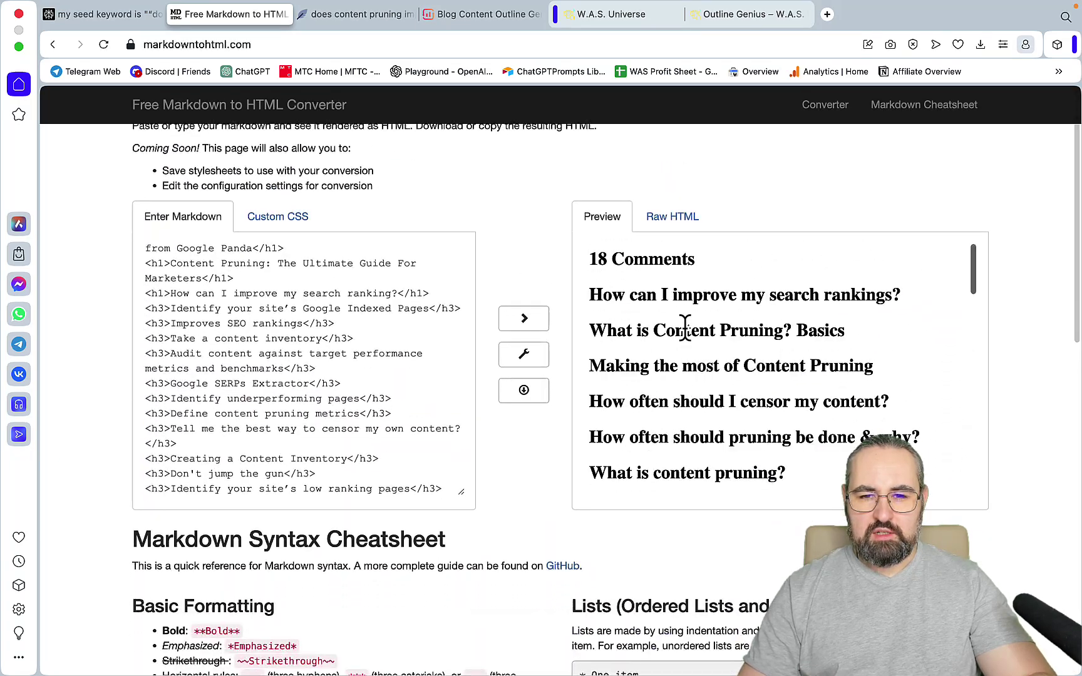
key("super+a")
left_click(135, 15)
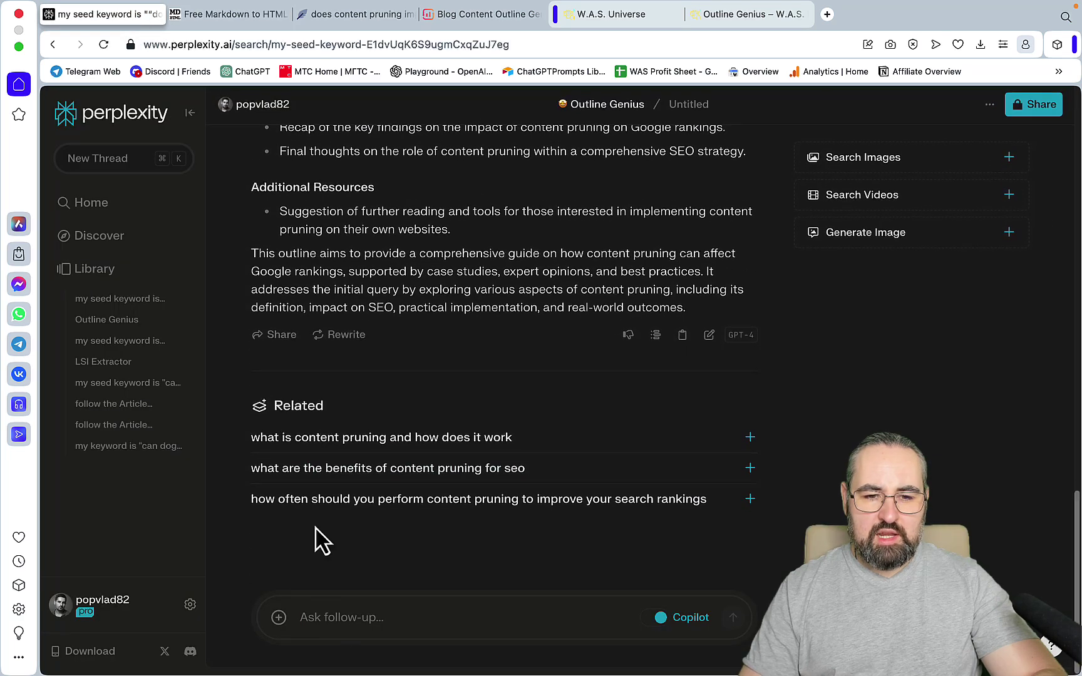
Step: Paste the prompt containing the reference outline into the follow-up box
left_click(322, 616)
type("Re")
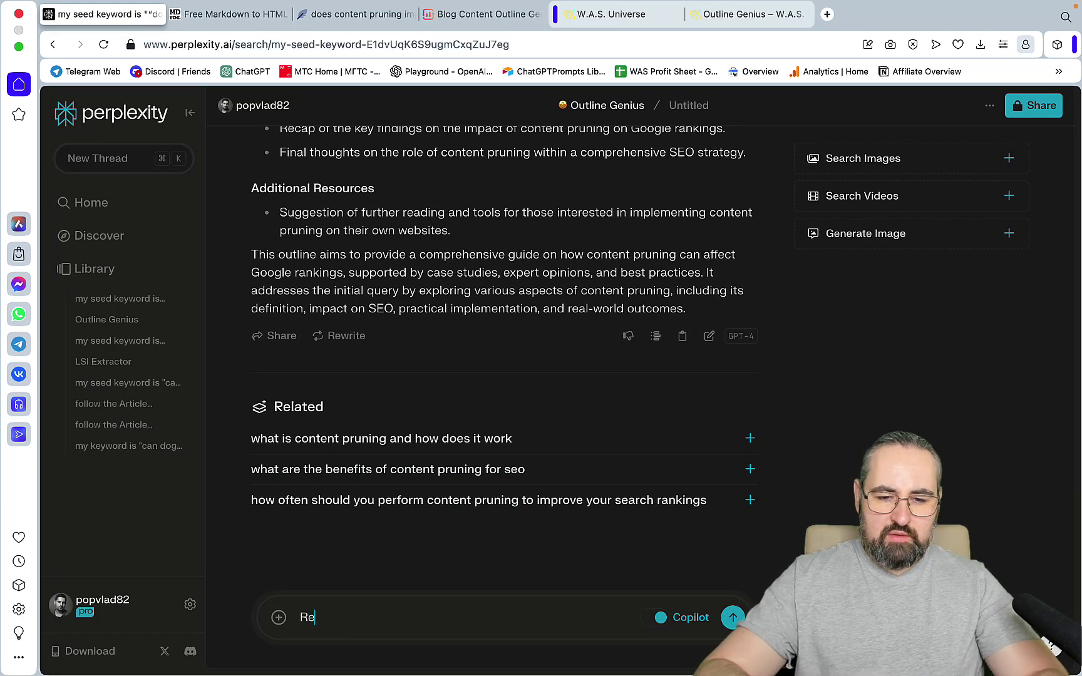
key("BackSpace")
scroll(418, 563, "up", 15)
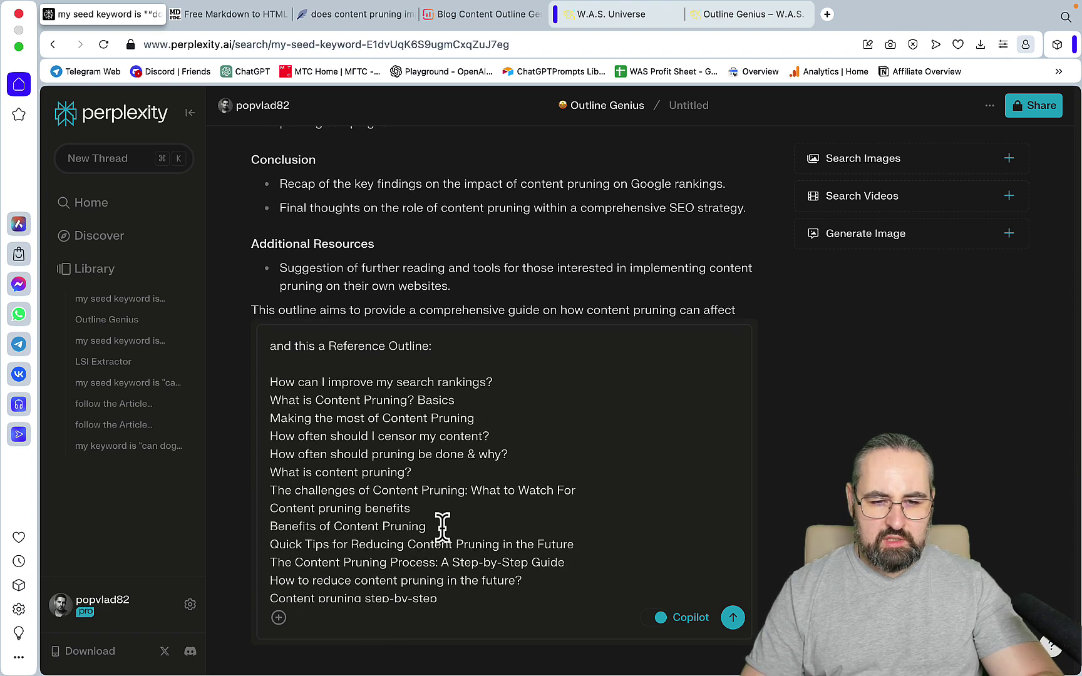
scroll(442, 524, "down", 10)
Step: Delete the stray lines 'Don't jump the gun' and 'Leave a response!' from the outline
left_click_drag(419, 573, 271, 575)
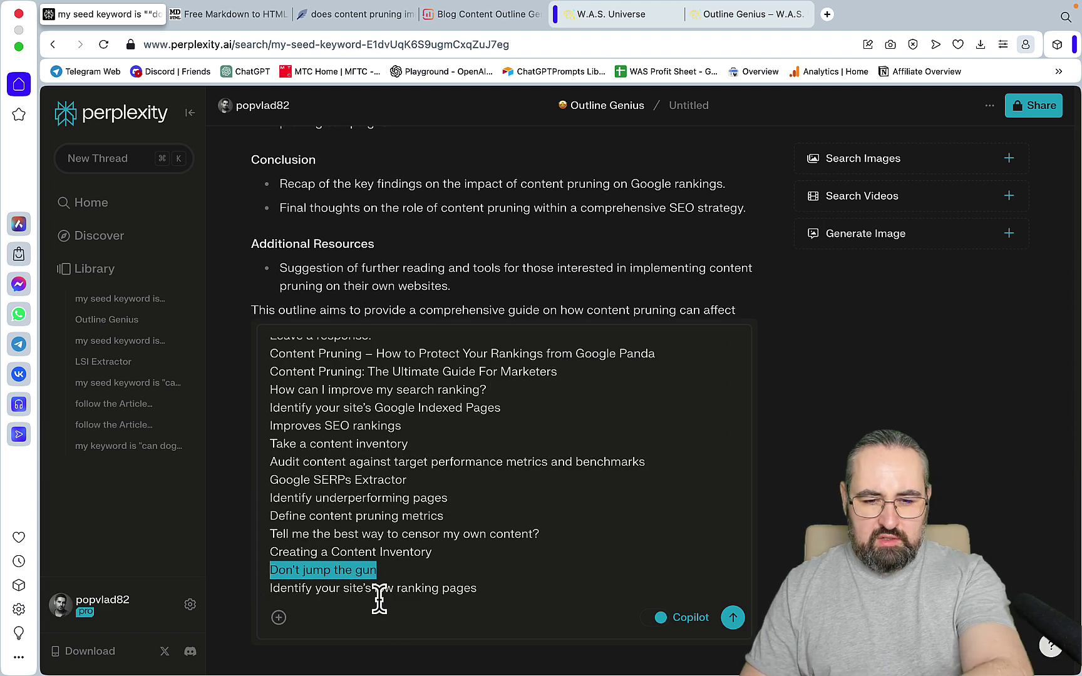
key("BackSpace")
key("BackSpace")
key("BackSpace")
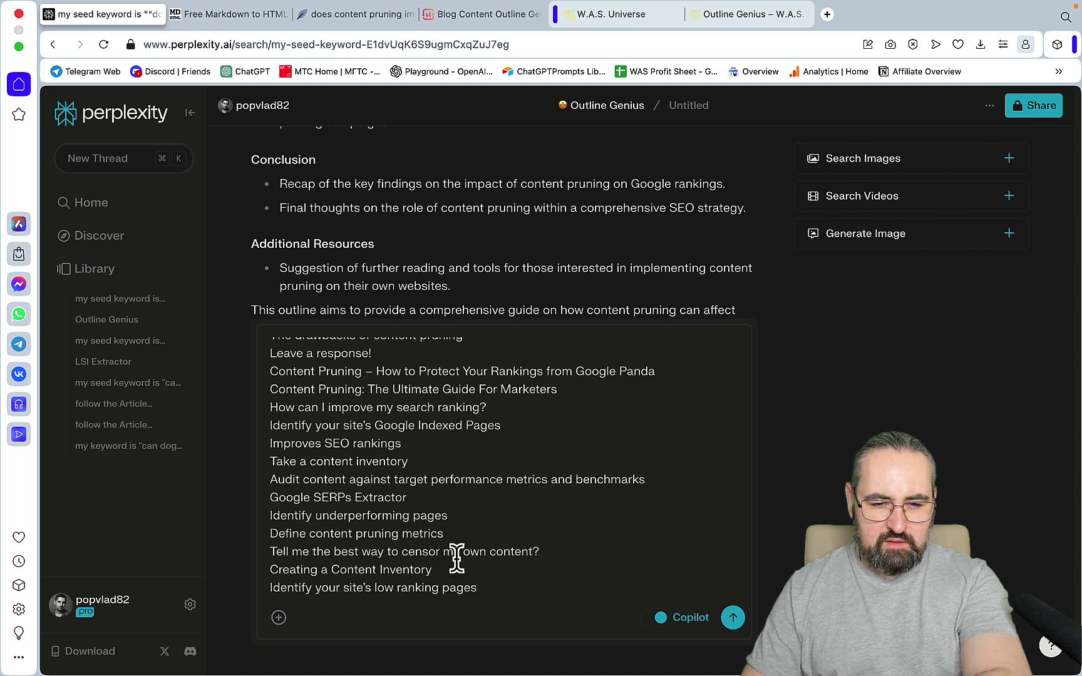
scroll(435, 536, "up", 5)
left_click_drag(383, 490, 236, 495)
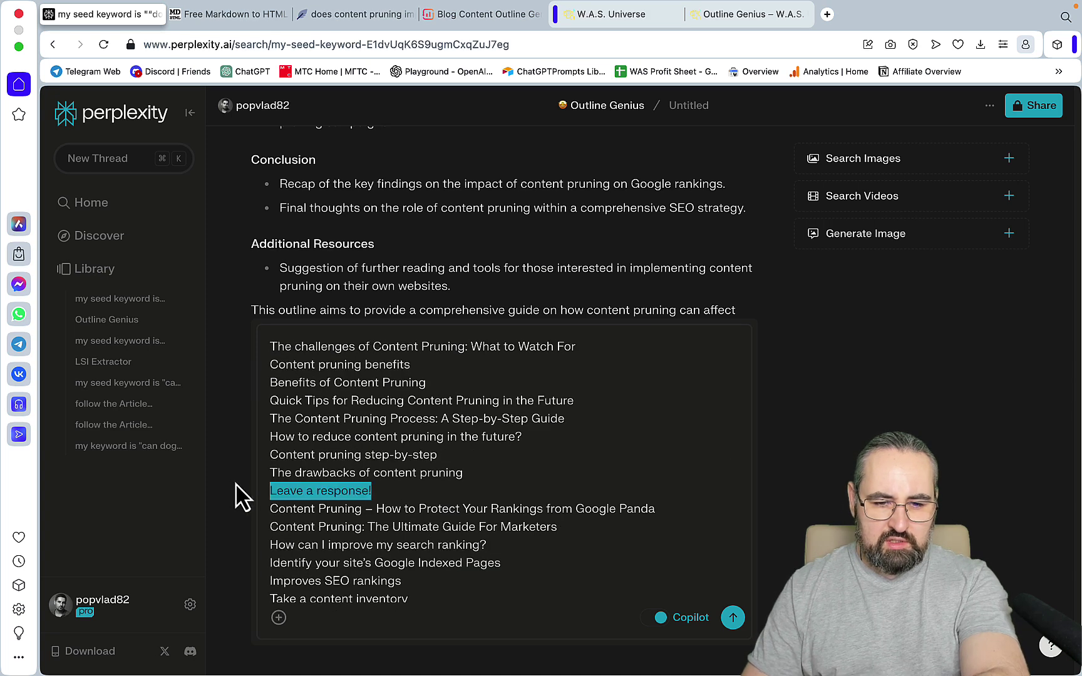
key("BackSpace")
key("BackSpace")
Step: Select the answer's content-pruning outline from Introduction through Conclusion
scroll(455, 487, "up", 5)
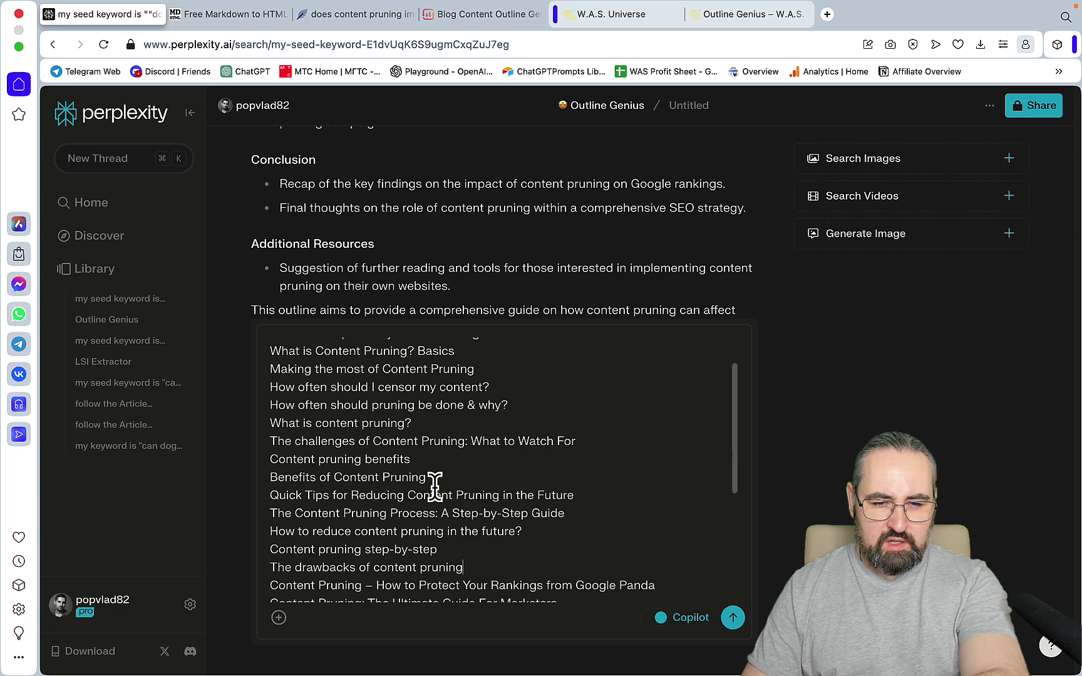
scroll(455, 488, "down", 8)
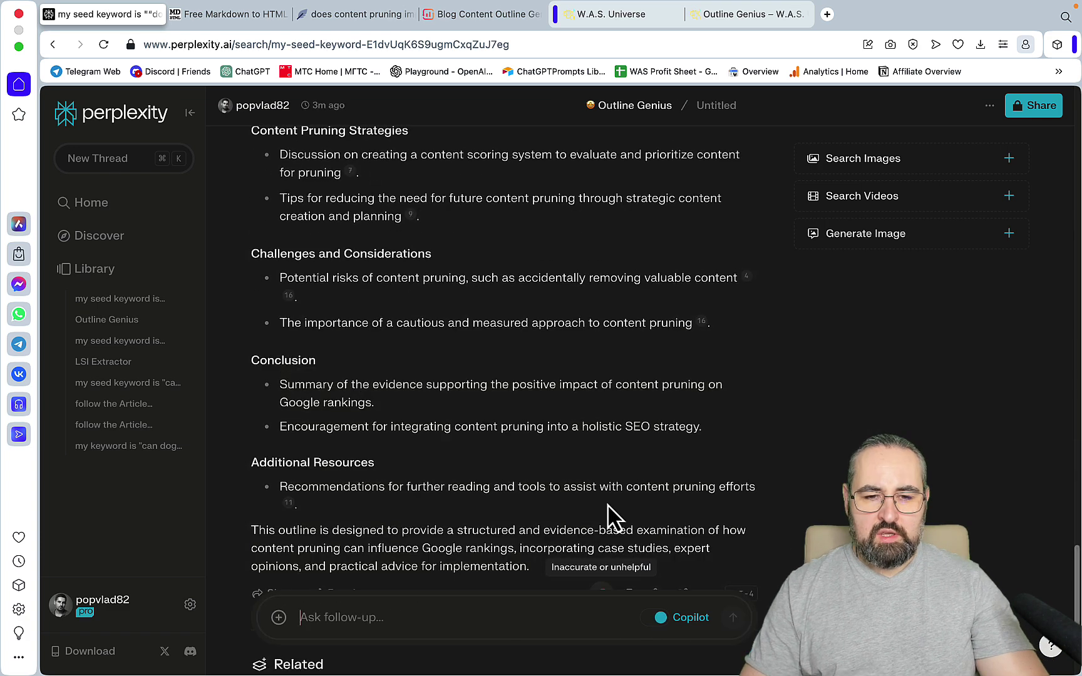
scroll(613, 515, "down", 5)
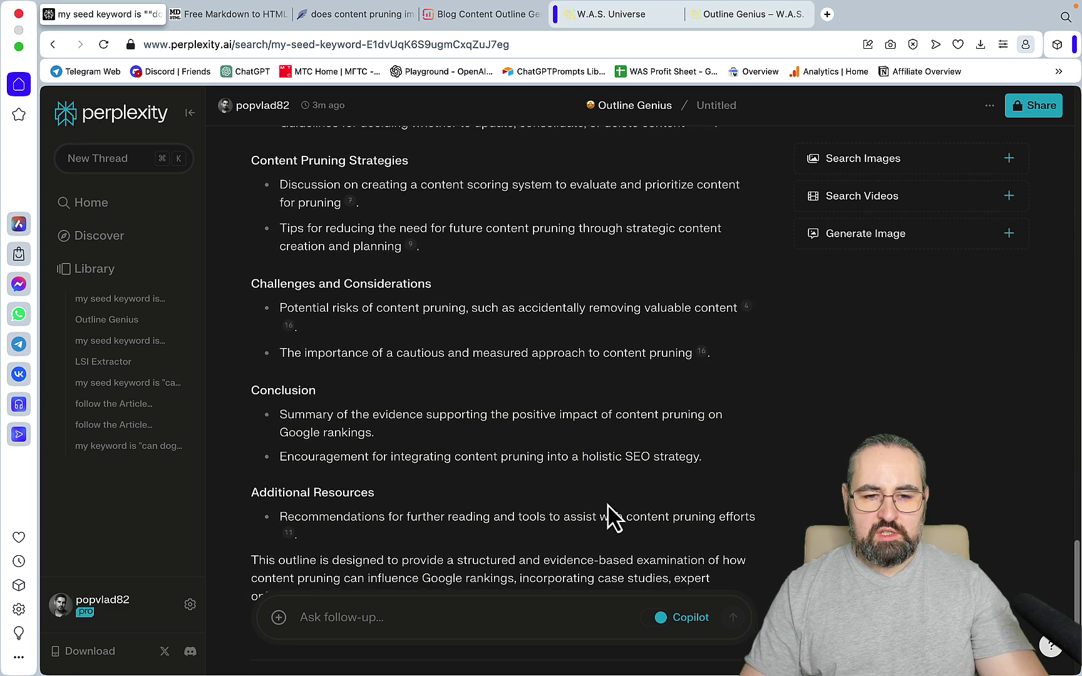
scroll(611, 515, "up", 2)
right_click(553, 507)
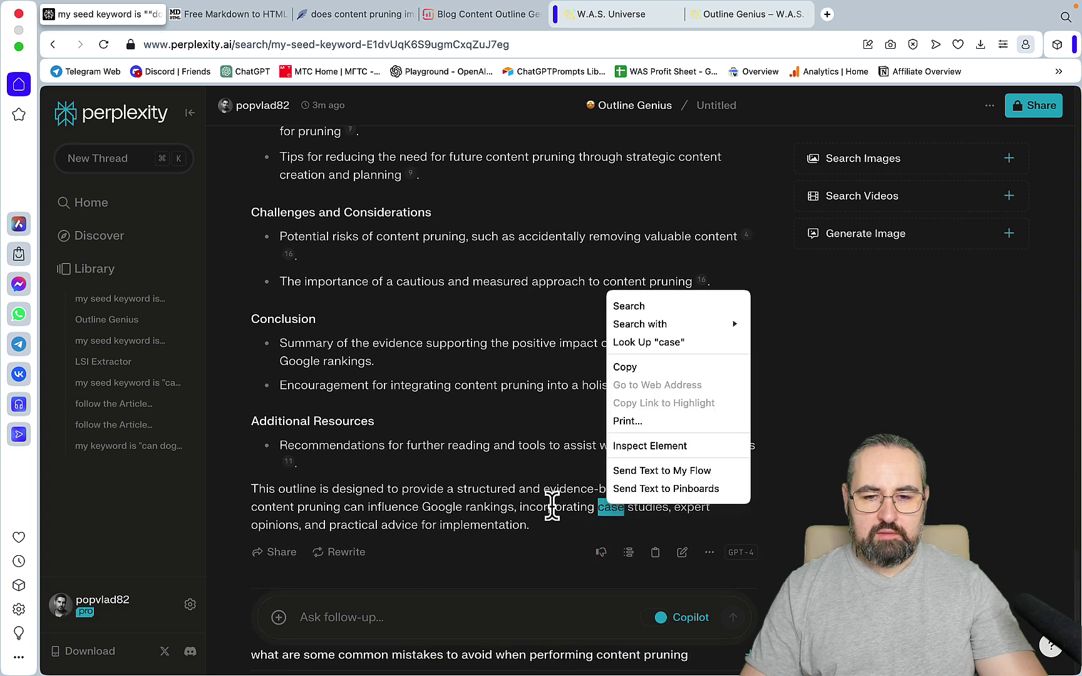
left_click_drag(552, 507, 253, 467)
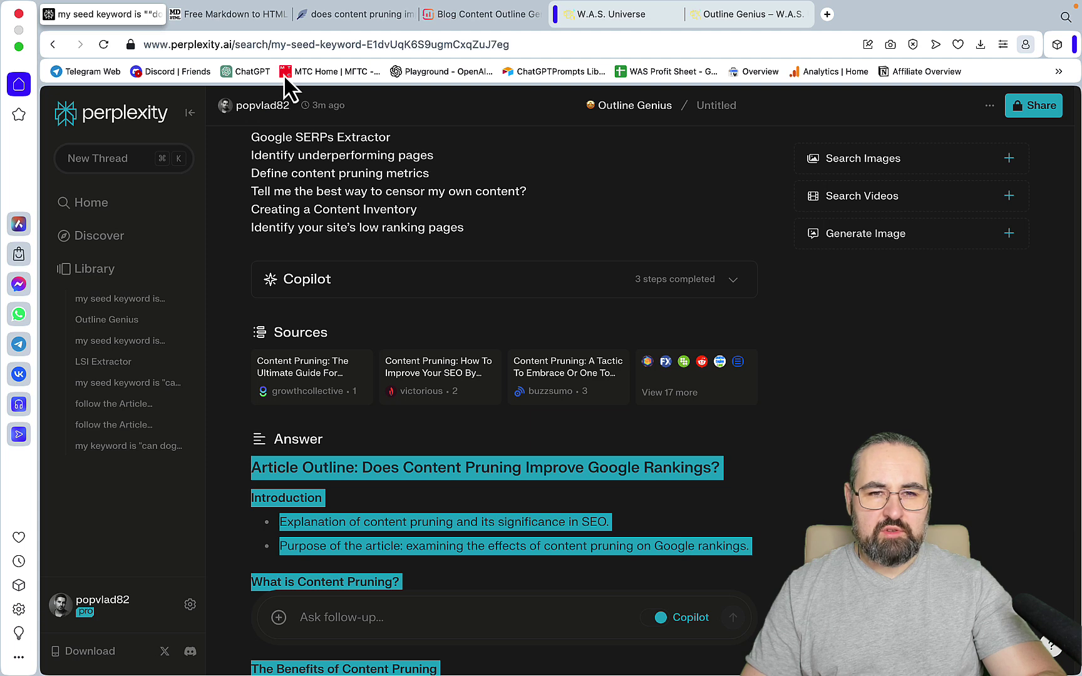
Step: Select the whole Freeform article prompt with outline, LSI keywords and entities, then return to Perplexity
mouse_move(626, 654)
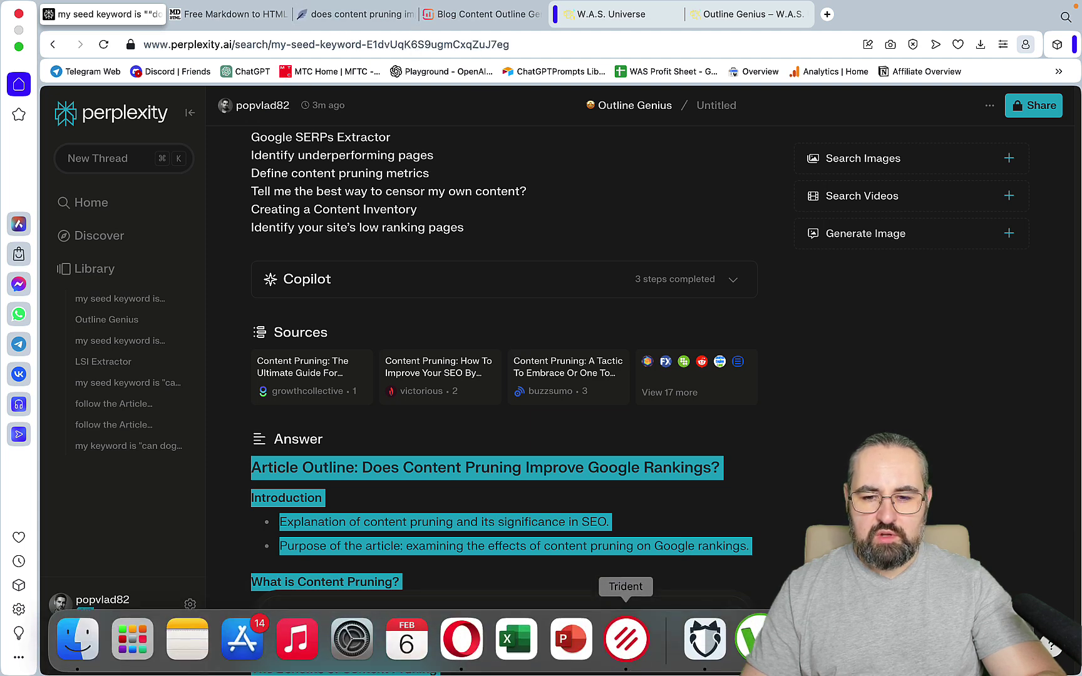
left_click(702, 651)
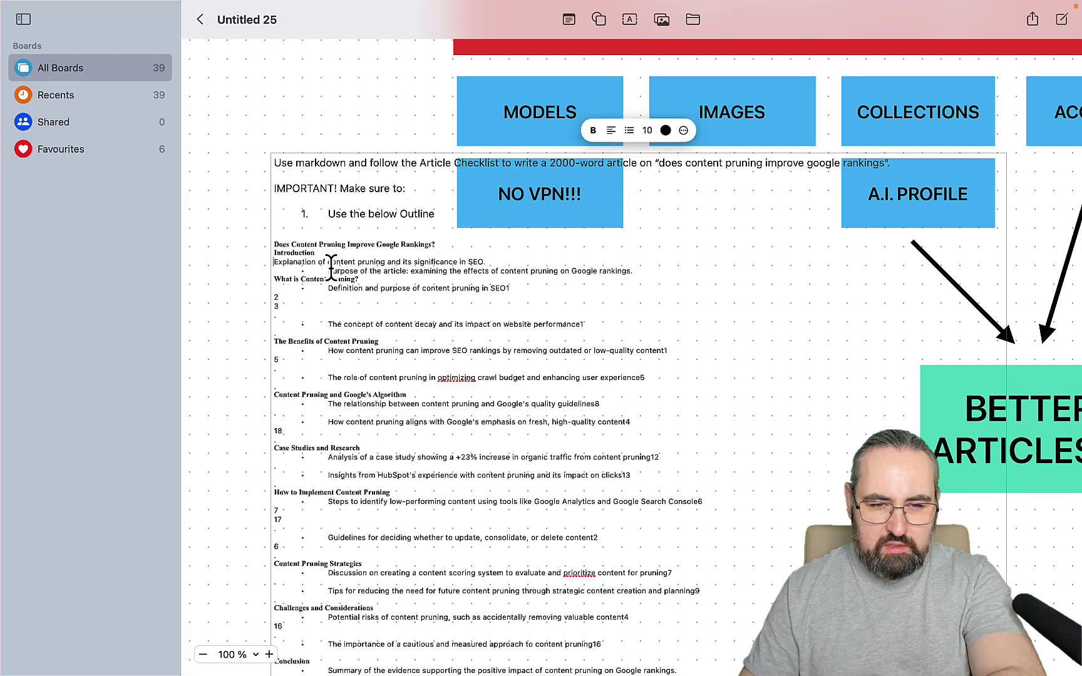
scroll(285, 160, "up", 3)
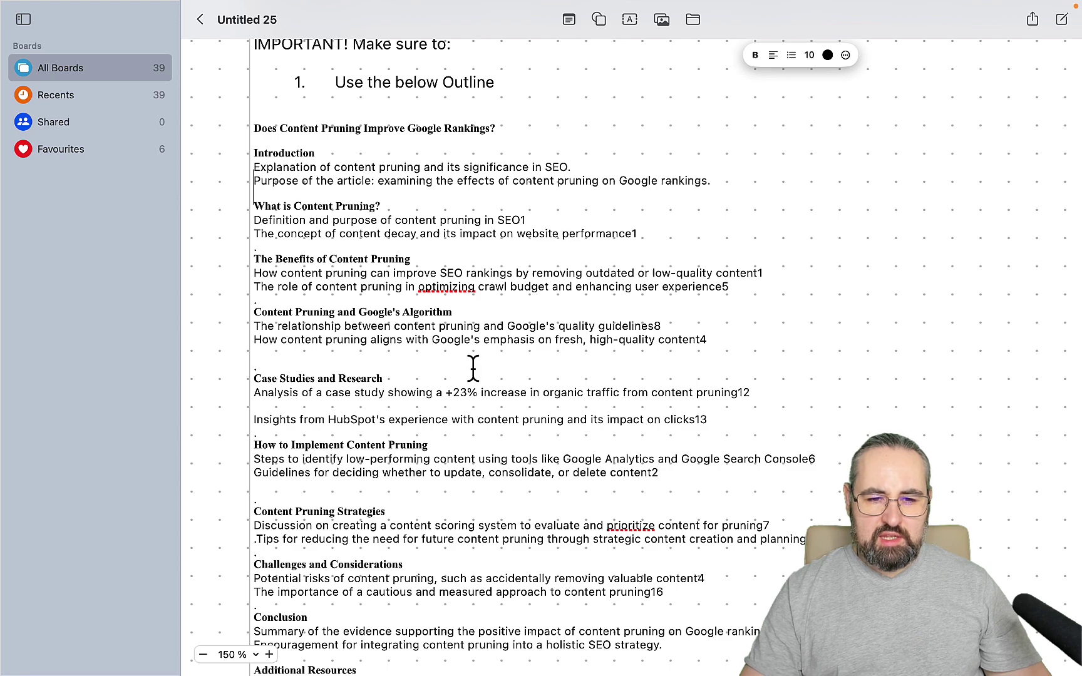
scroll(499, 466, "down", 6)
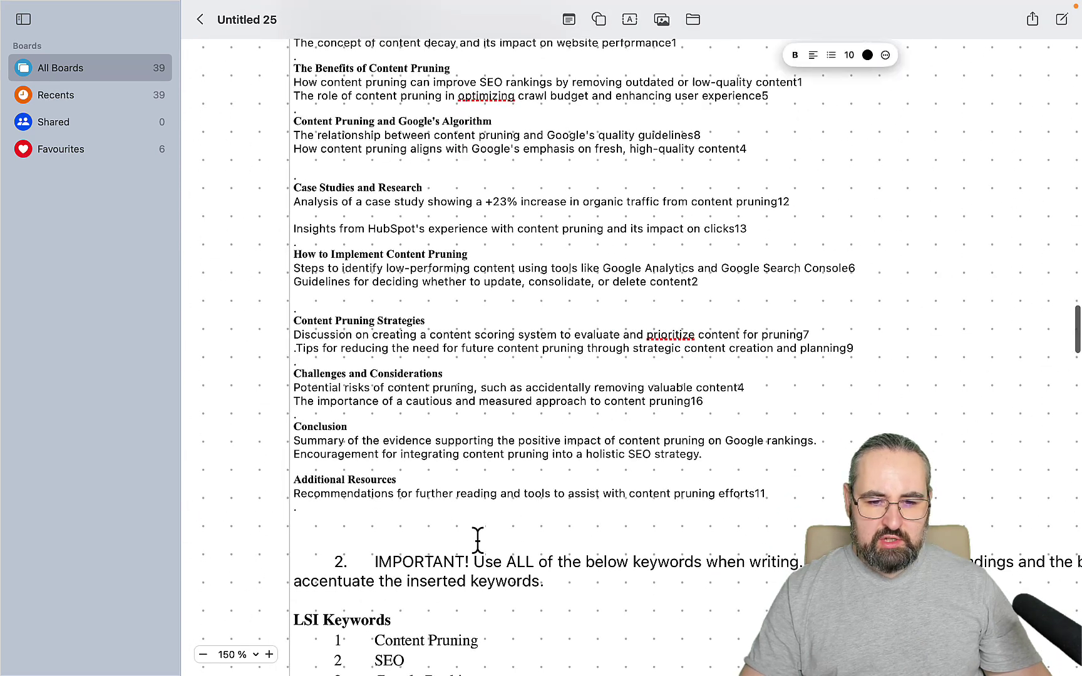
scroll(477, 540, "down", 20)
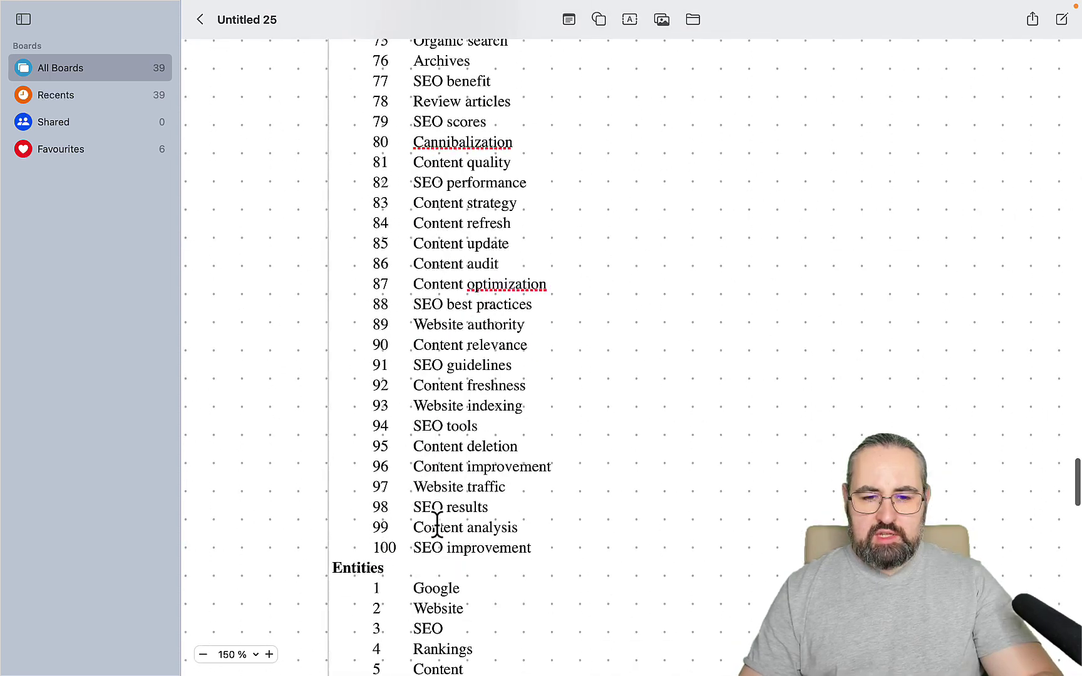
scroll(437, 526, "down", 15)
key("super+a")
scroll(487, 512, "right", 5)
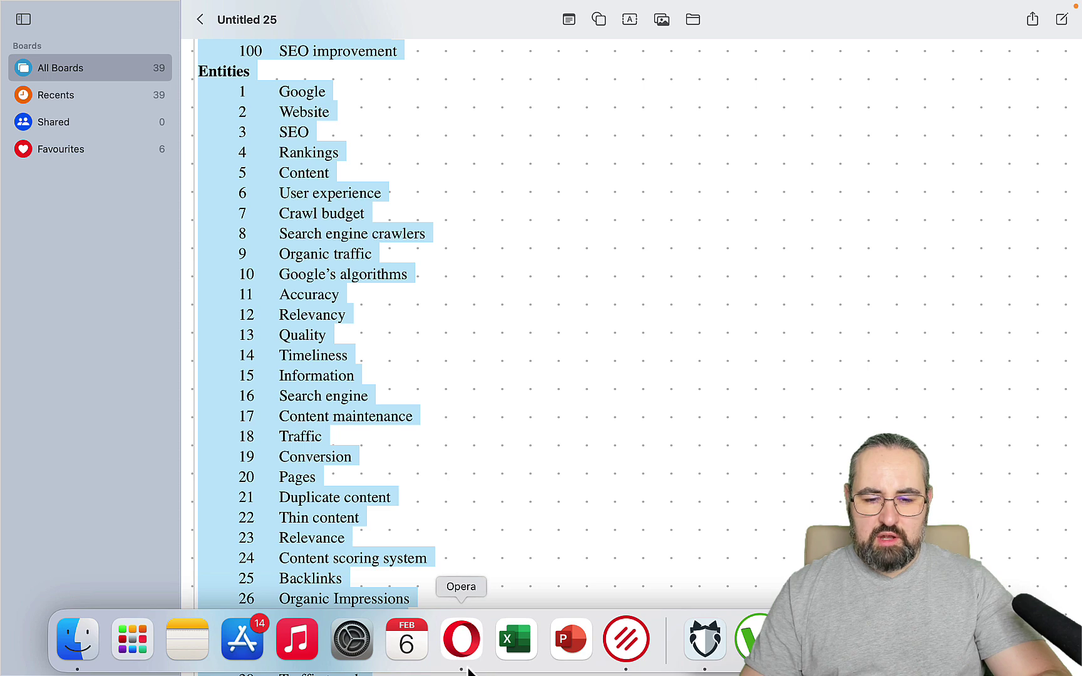
left_click(468, 671)
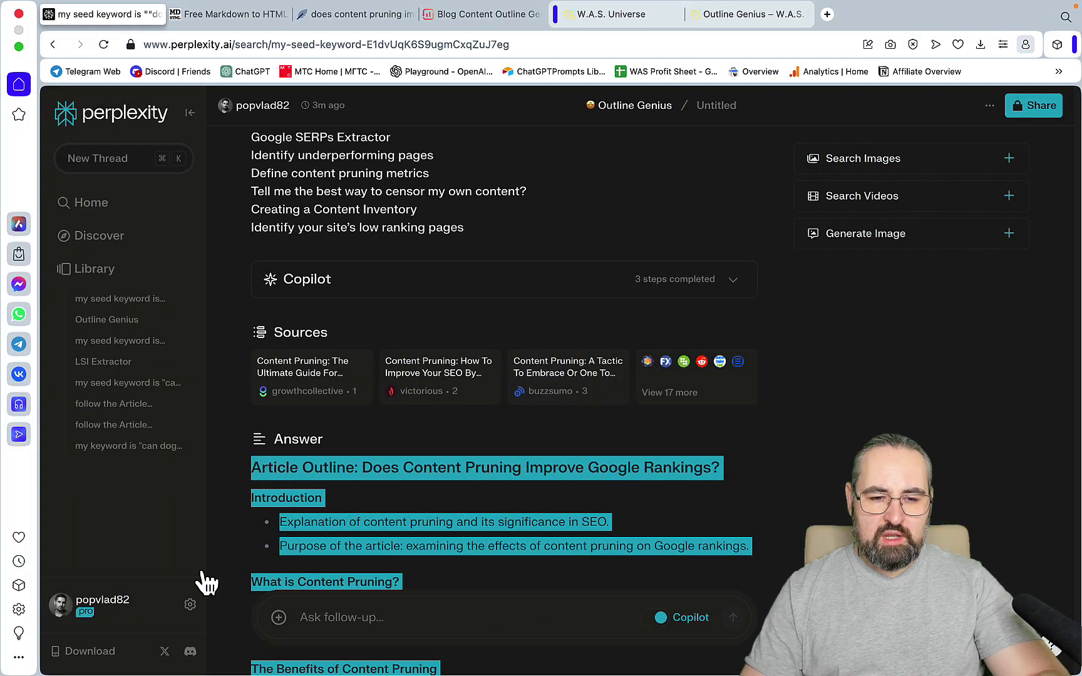
Step: Confirm Claude-2.1 is the AI model in account settings and start a new thread
left_click(190, 604)
scroll(969, 550, "down", 5)
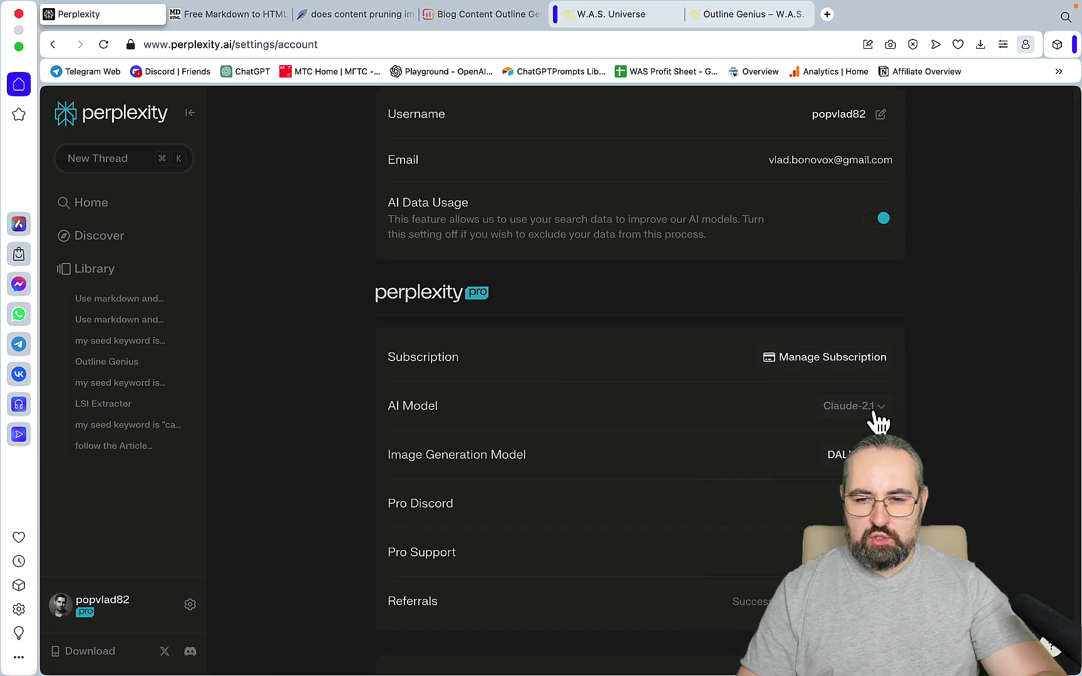
left_click(873, 412)
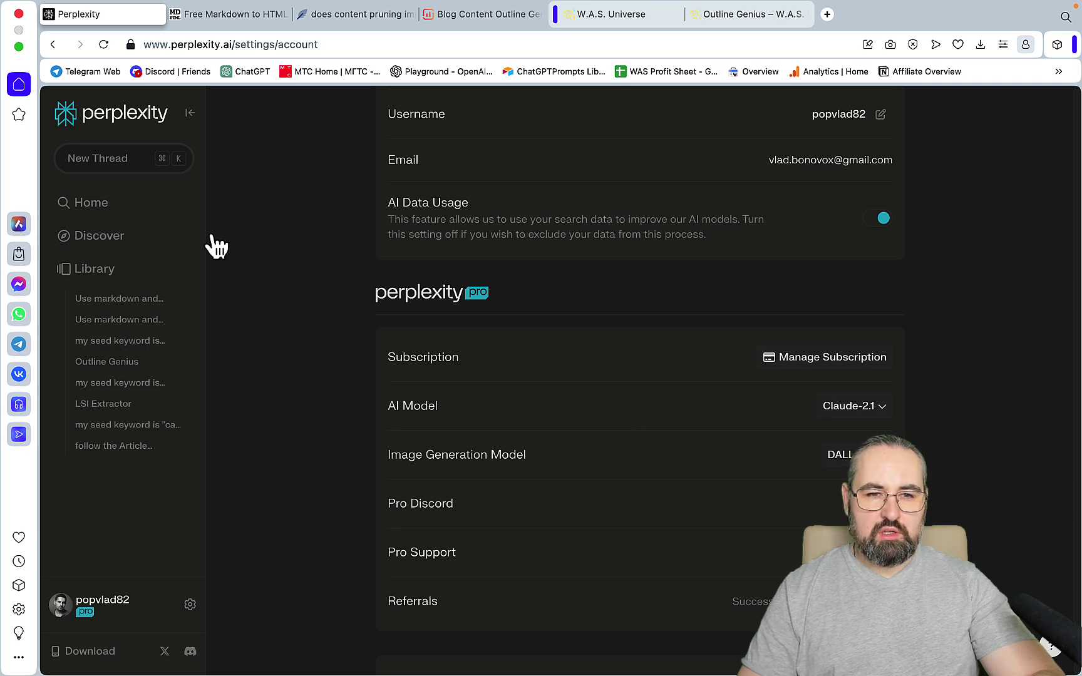
left_click(107, 175)
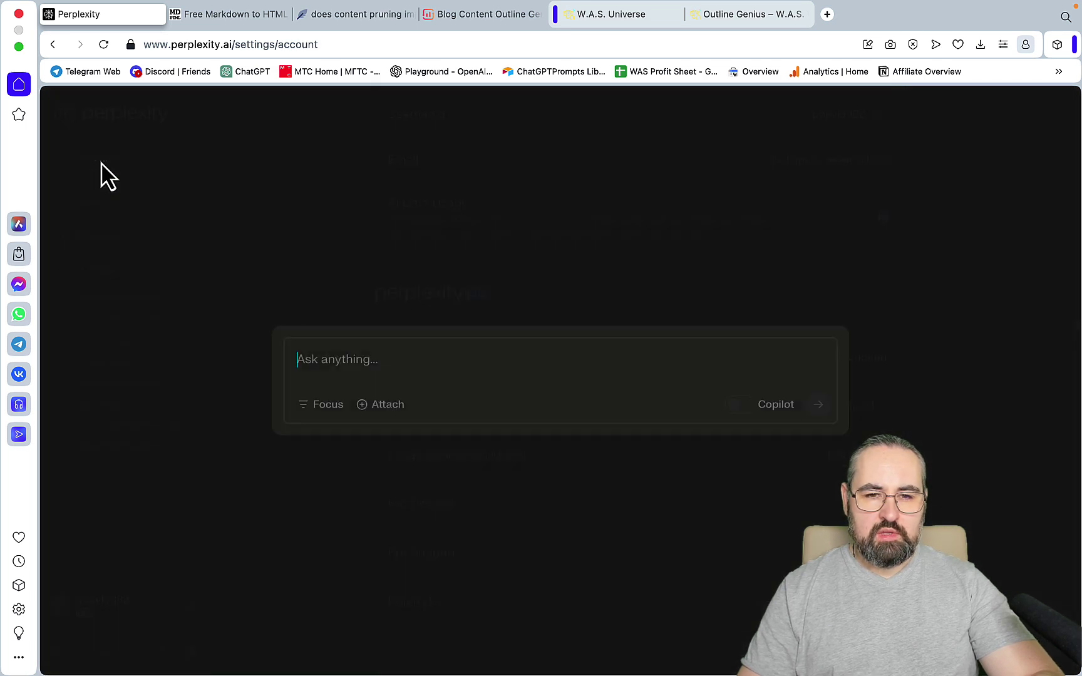
Step: Submit the full article prompt in Writing focus, then open NeuronWriter's title and description editor
left_click(322, 422)
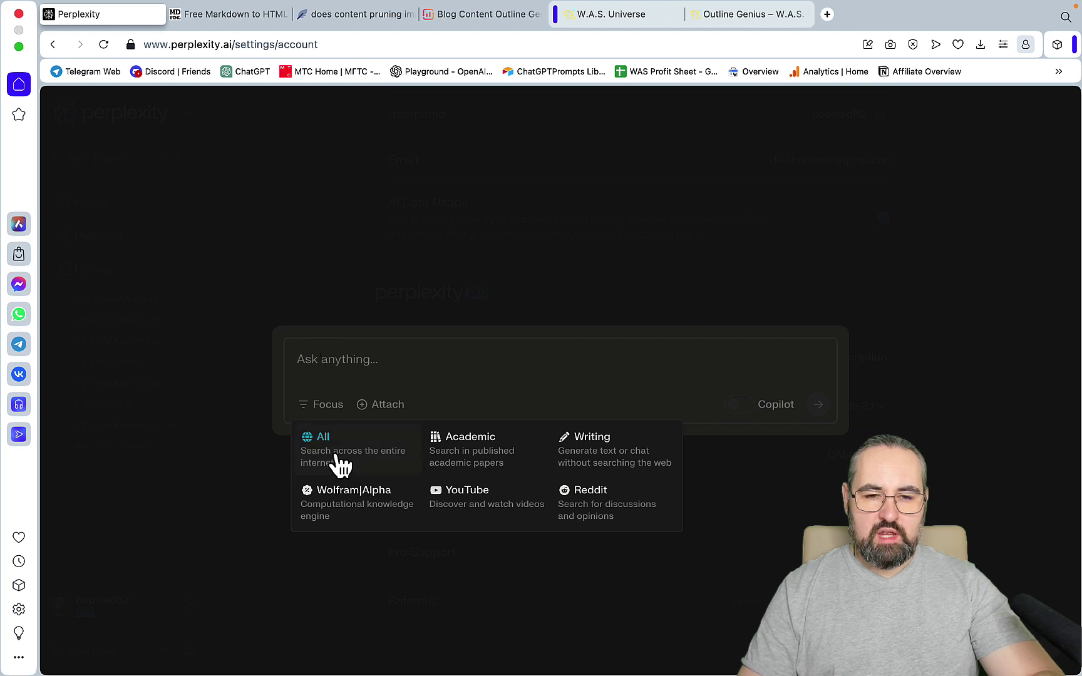
key("super+v")
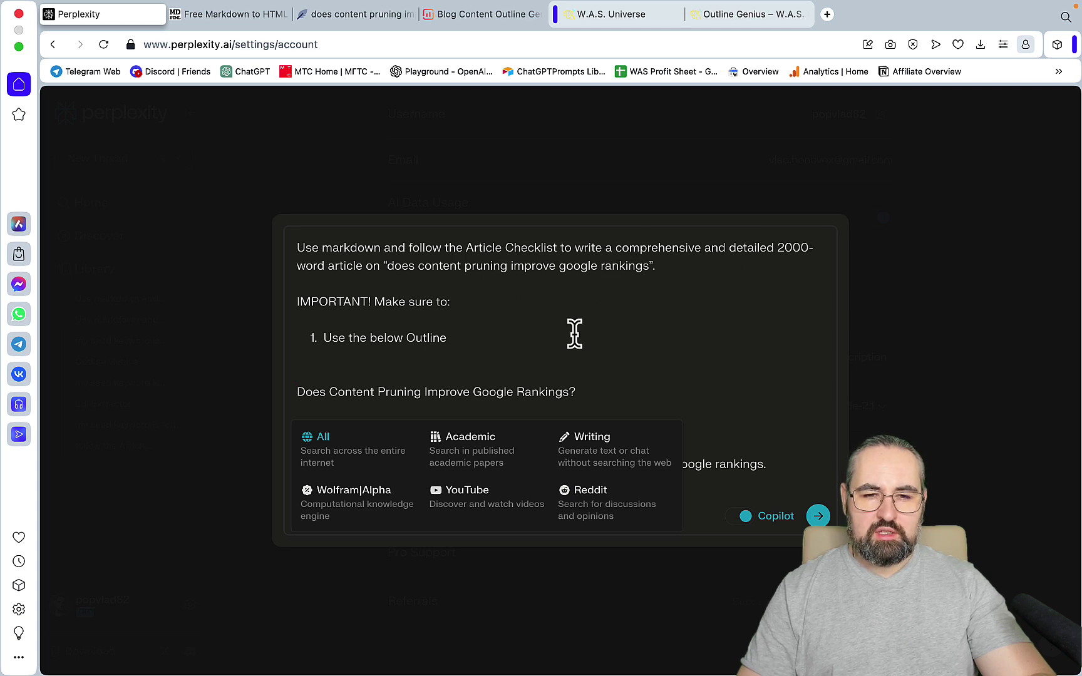
left_click(335, 357)
scroll(429, 396, "down", 2)
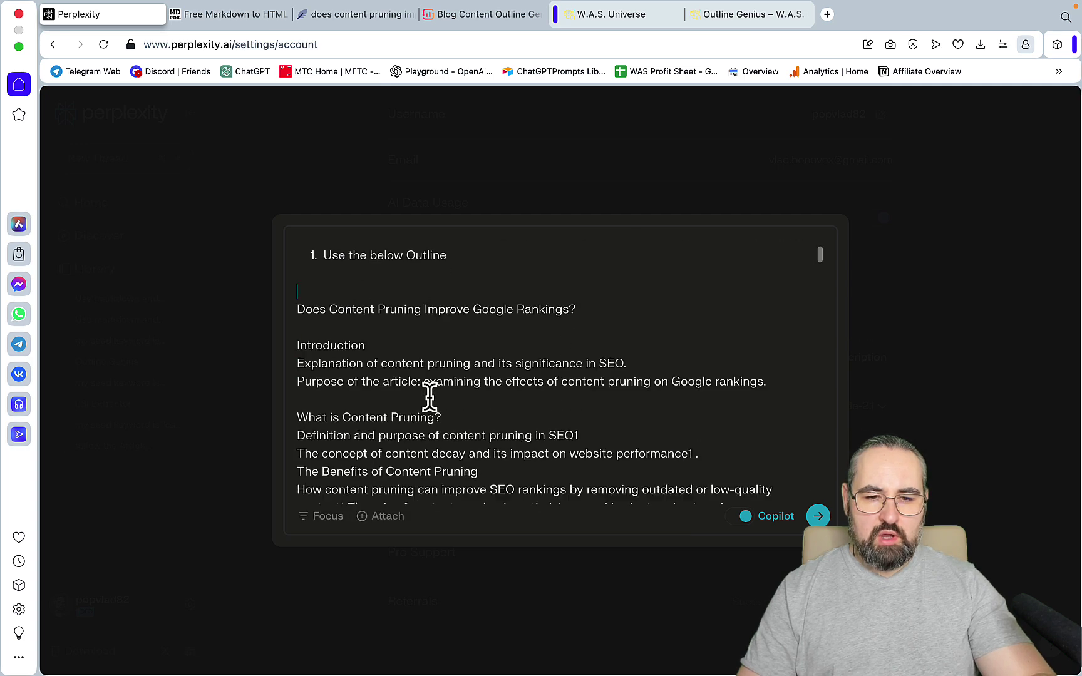
scroll(430, 395, "down", 10)
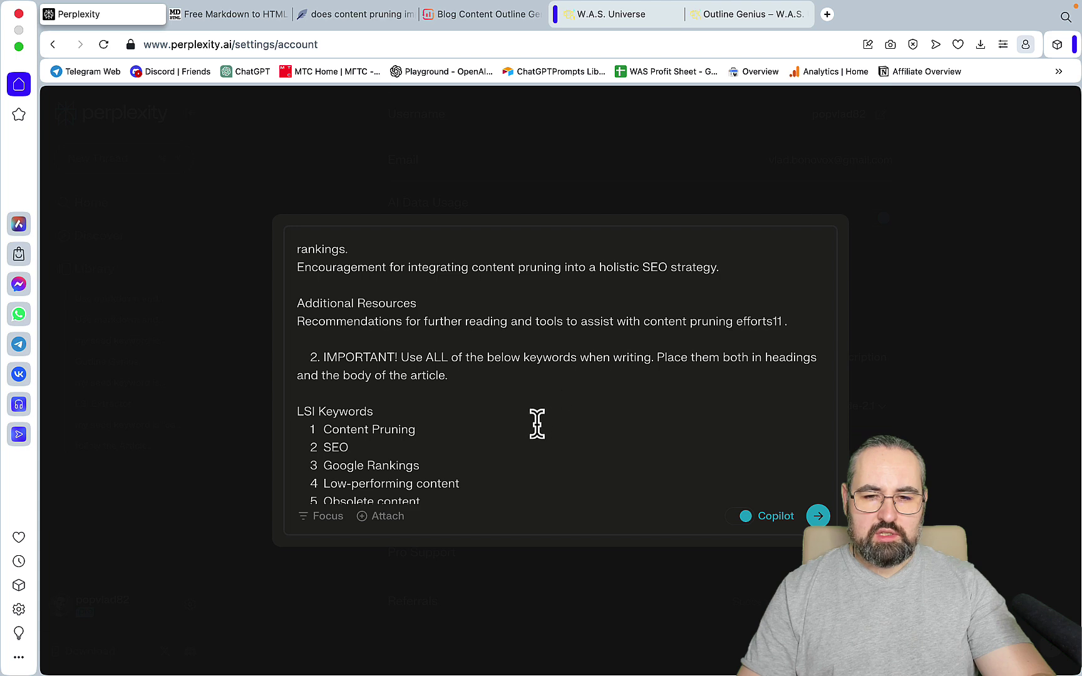
key("Return")
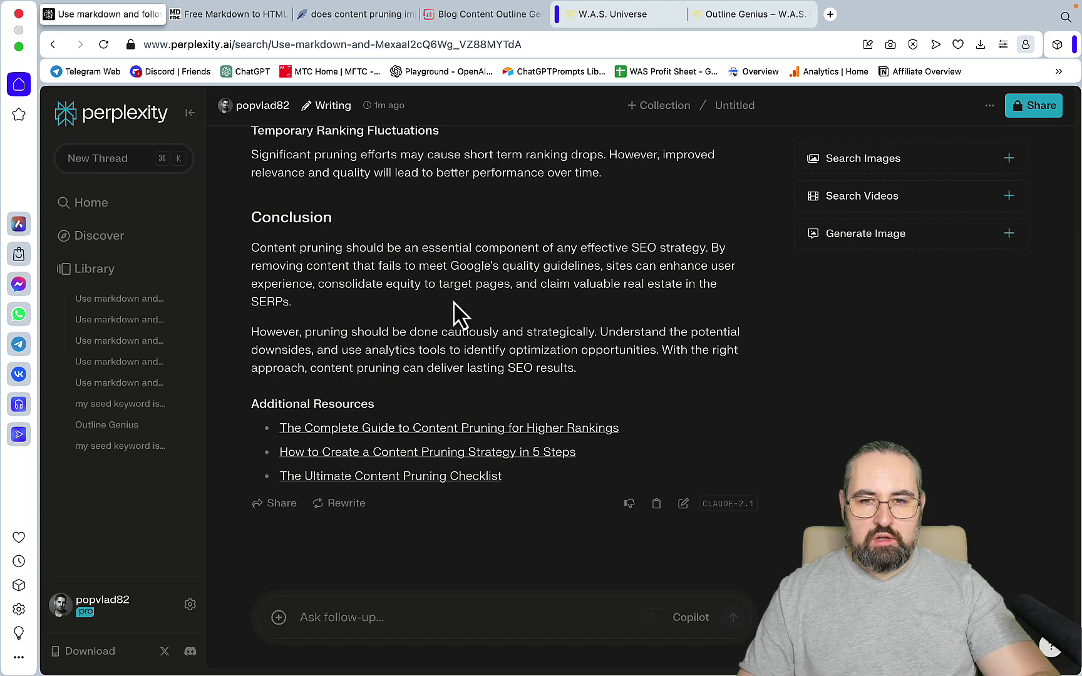
left_click(332, 15)
left_click(180, 269)
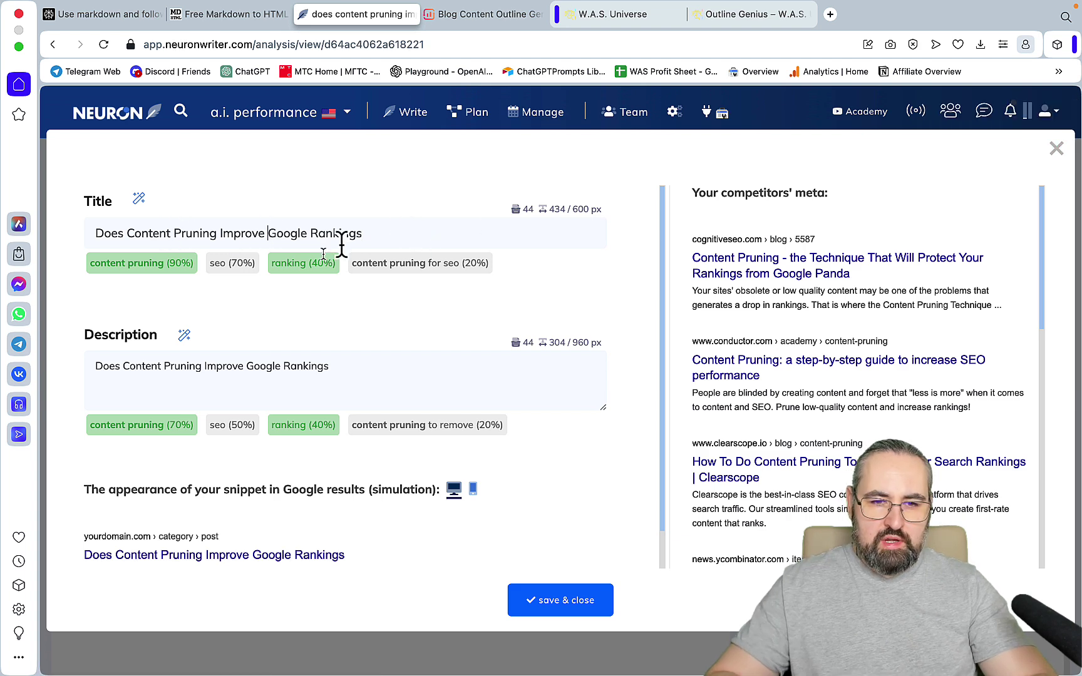
Step: Append 'and SEO' to both the meta title and description, then save
left_click(406, 228)
type("and sE")
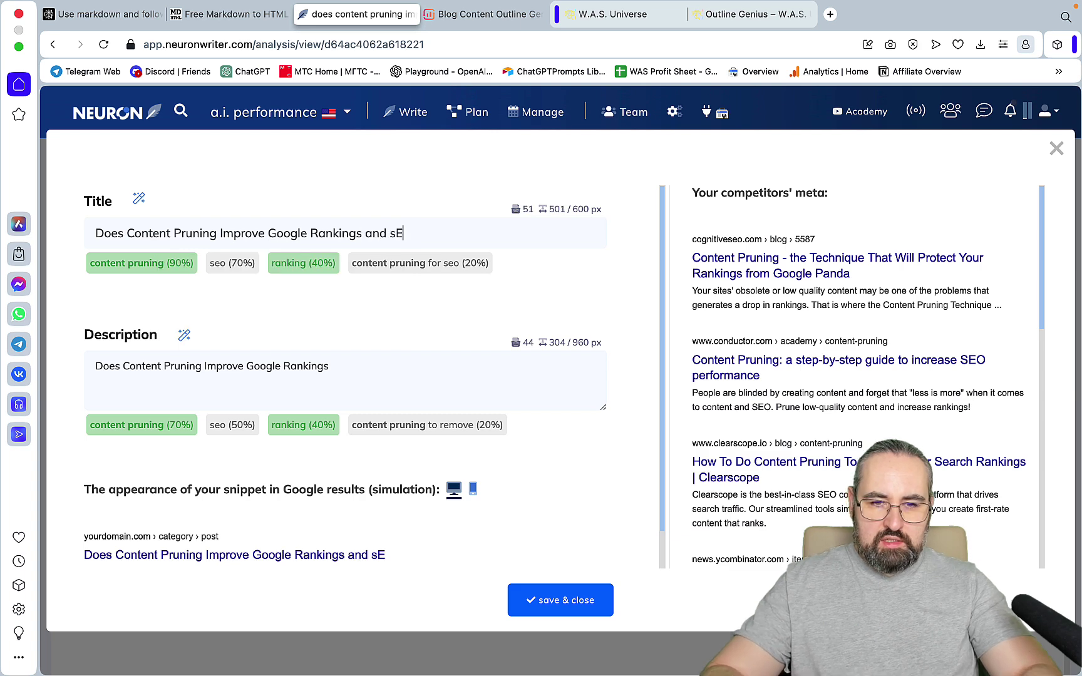
type("EO")
left_click(376, 365)
type("and SEO")
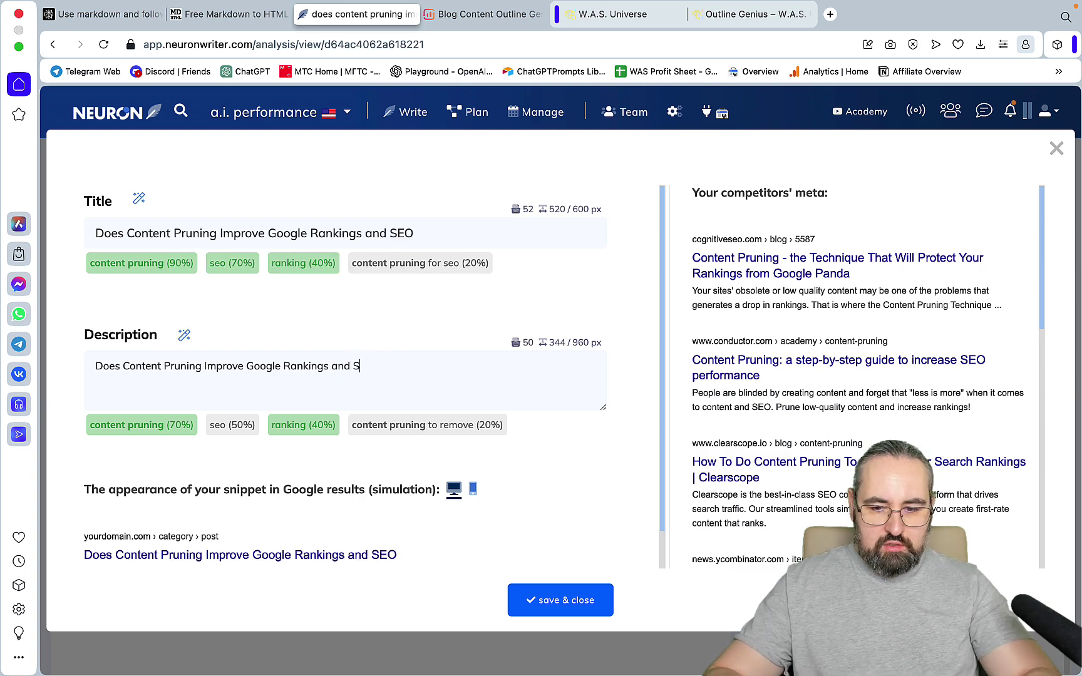
left_click(560, 599)
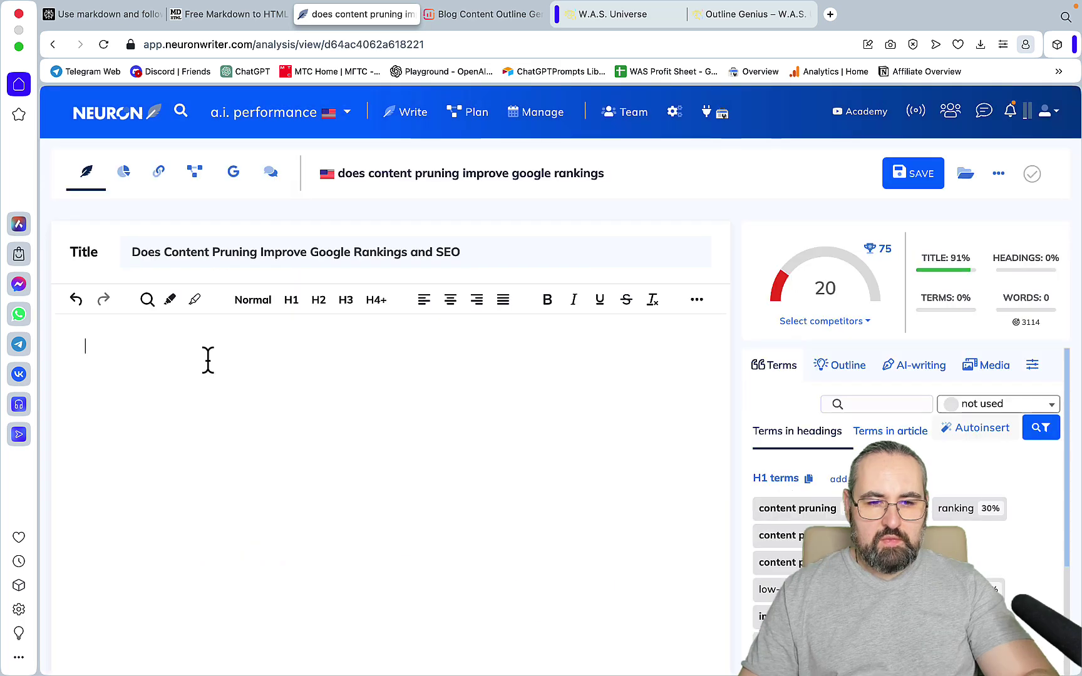
Step: Review the pasted article in NeuronWriter, now scoring 72 with 1188 words
scroll(297, 400, "down", 15)
scroll(311, 429, "down", 1)
scroll(311, 429, "up", 20)
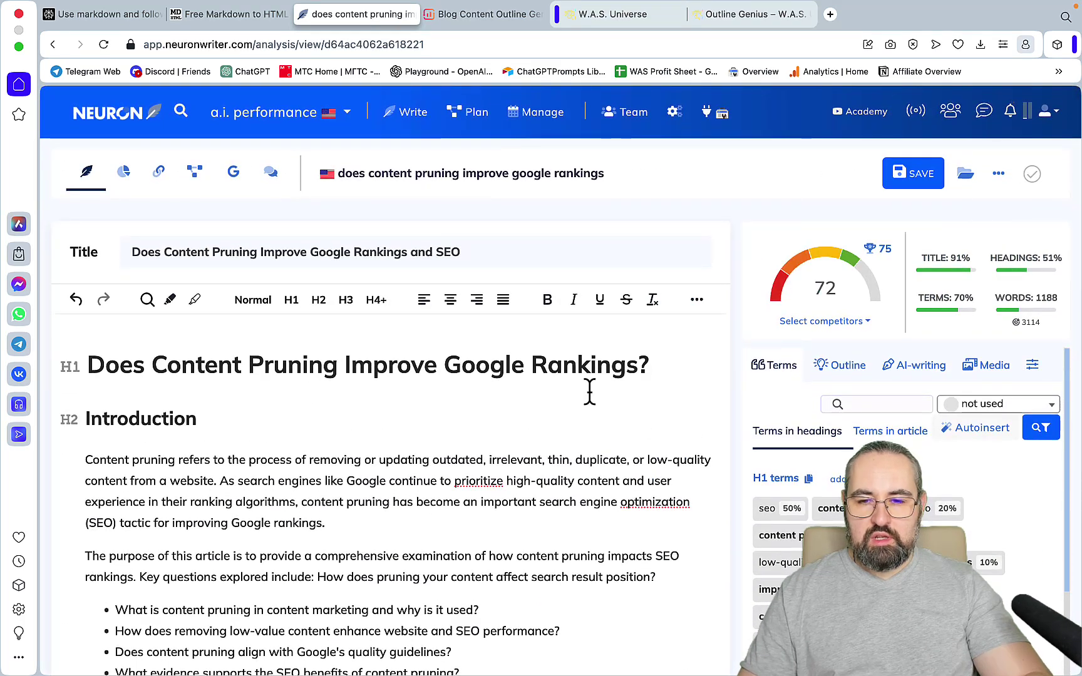
mouse_move(1014, 307)
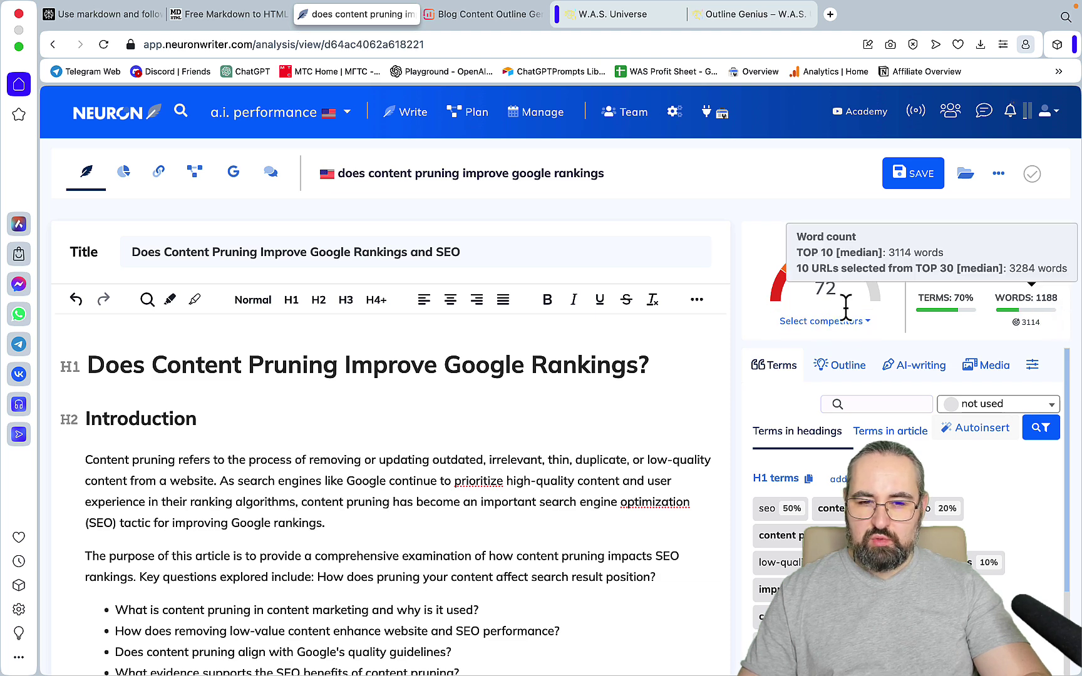
scroll(302, 457, "down", 3)
scroll(302, 457, "down", 20)
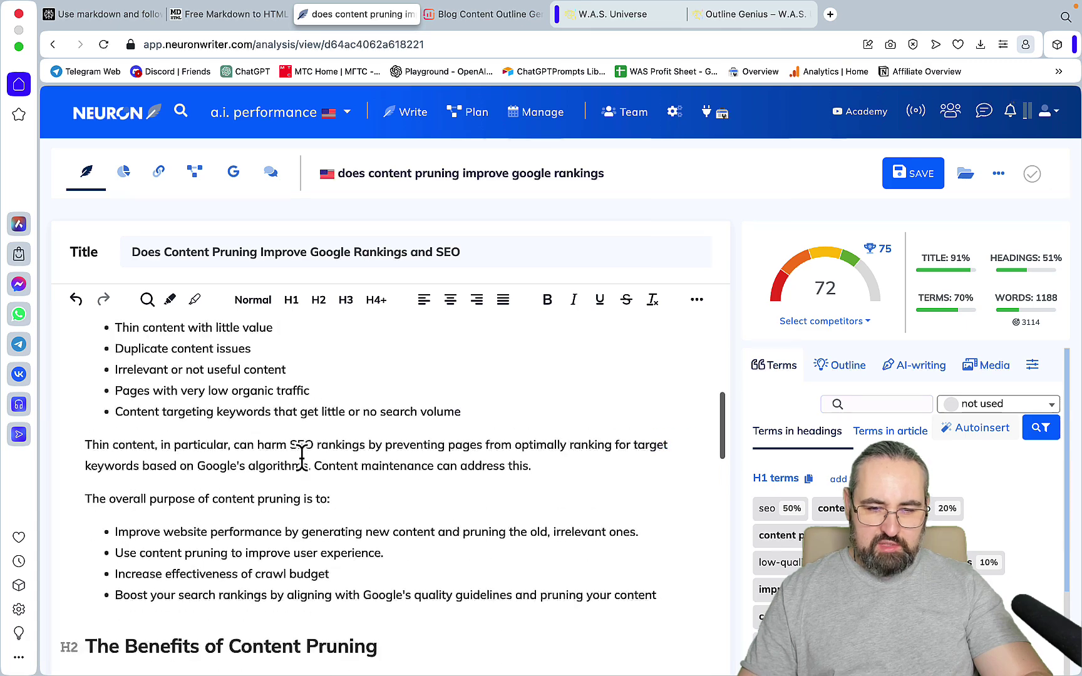
scroll(301, 457, "up", 20)
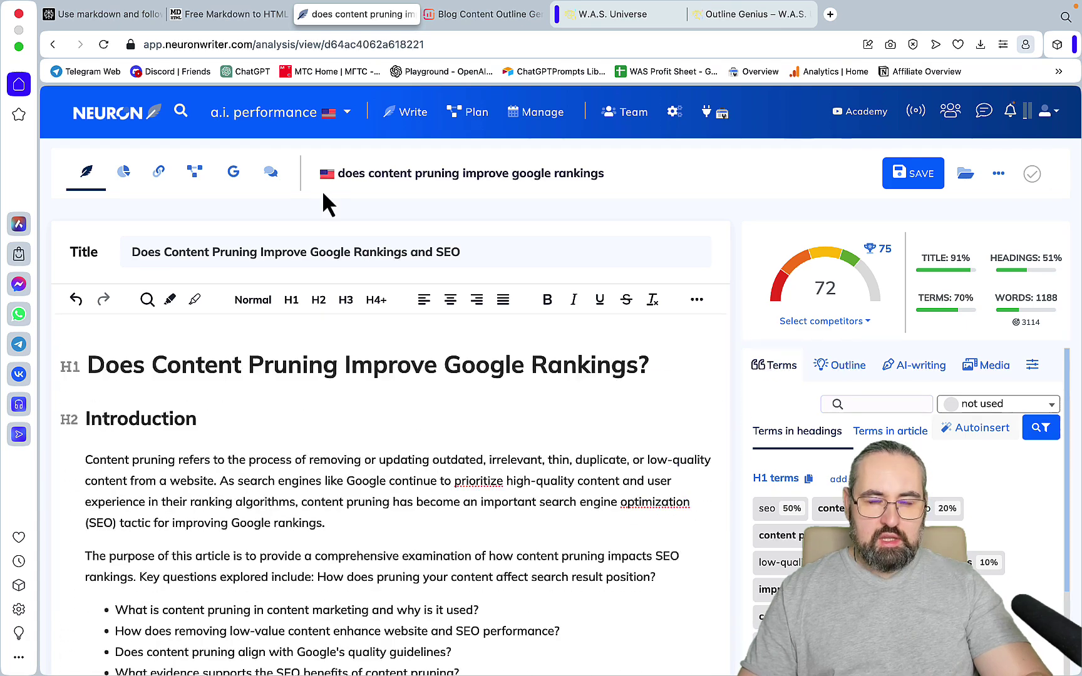
Step: Ask Perplexity for a key takeaways table based on the article above
left_click(136, 24)
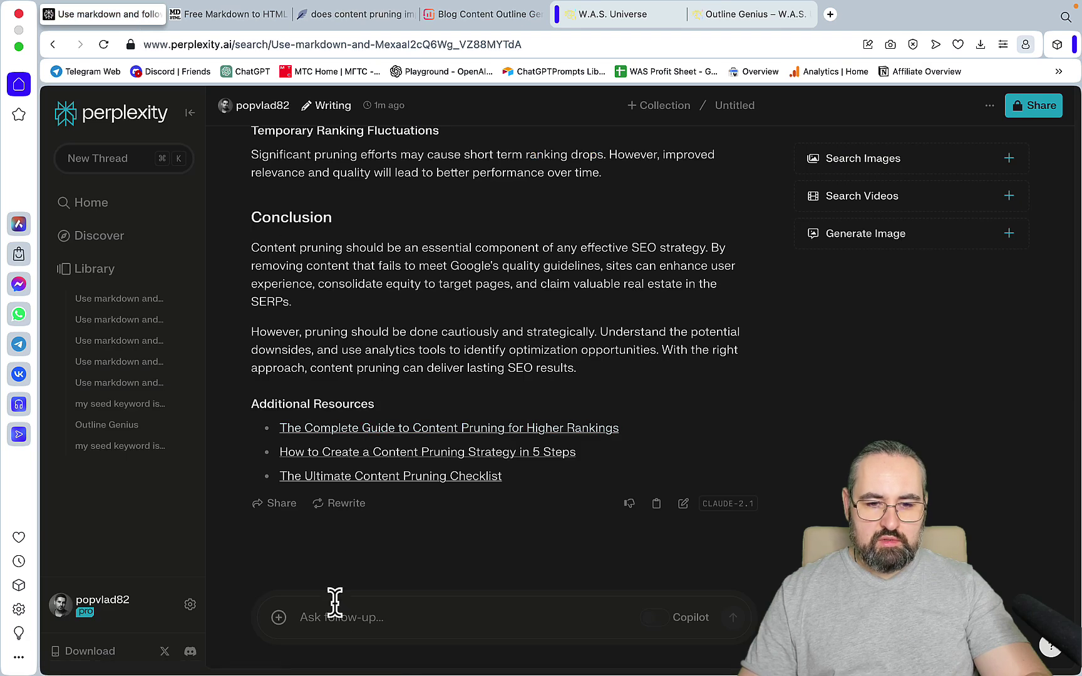
type("based on the above create a helpful key takeawat")
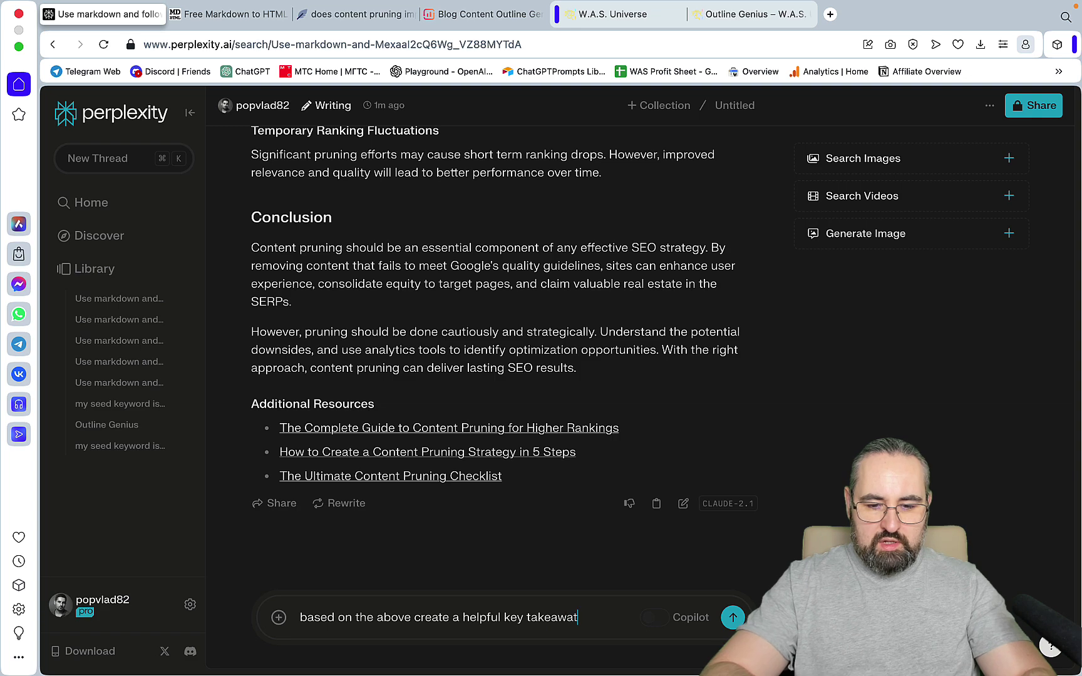
key("BackSpace")
key("BackSpace")
key("BackSpace")
type("ys tab")
key("ctrl+Tab")
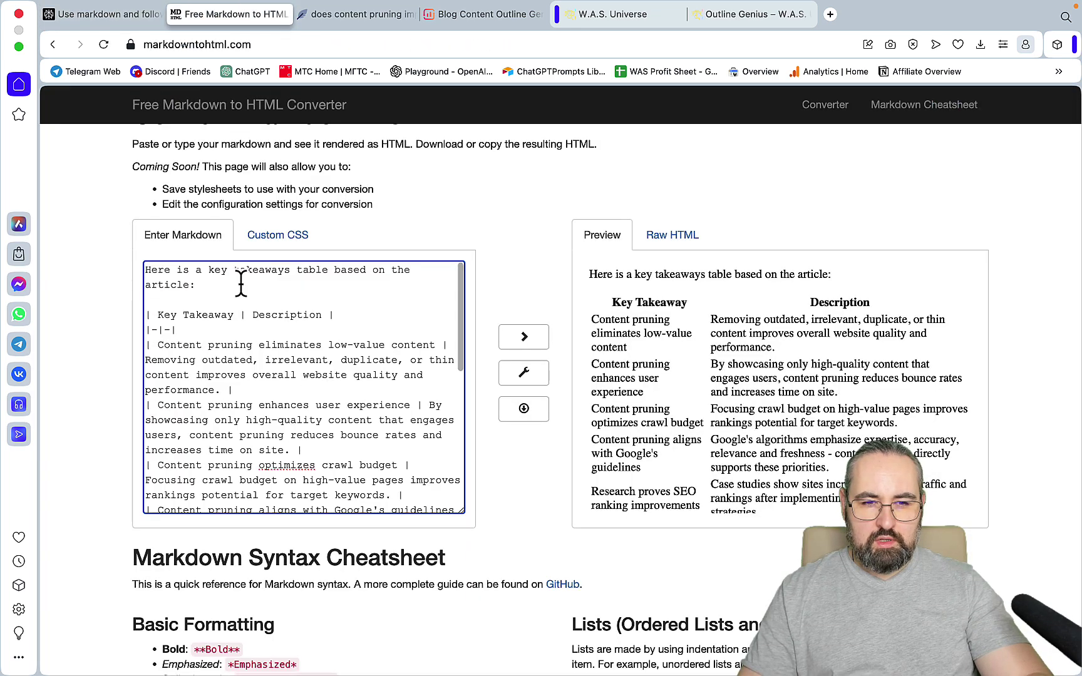
Step: Paste the Key Takeaway and Description table below the article's H1 heading
key("ctrl+Tab")
key("super+v")
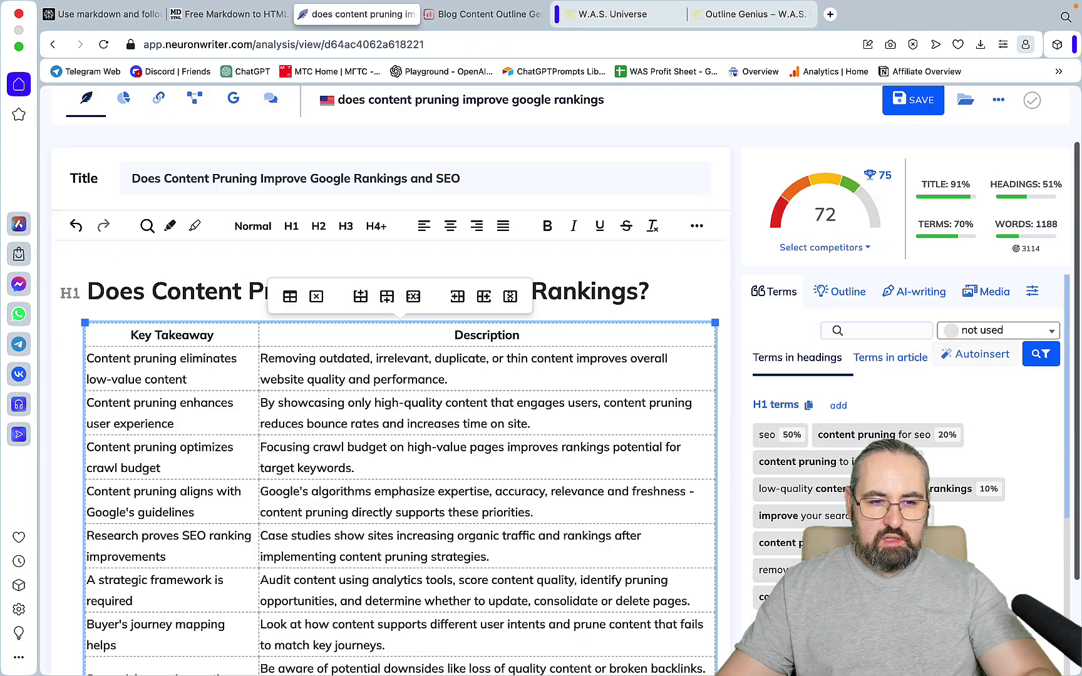
left_click(117, 19)
type("an")
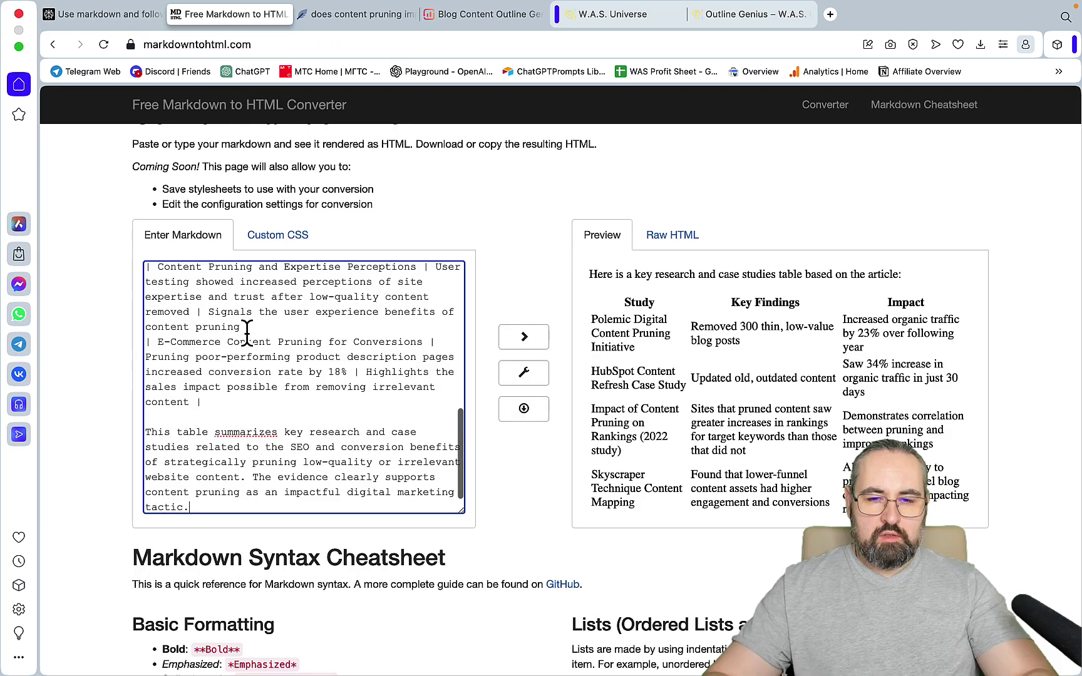
Step: Copy the Study, Key Findings and Impact research table without its intro sentence into NeuronWriter
scroll(248, 375, "up", 10)
left_click_drag(151, 299, 98, 257)
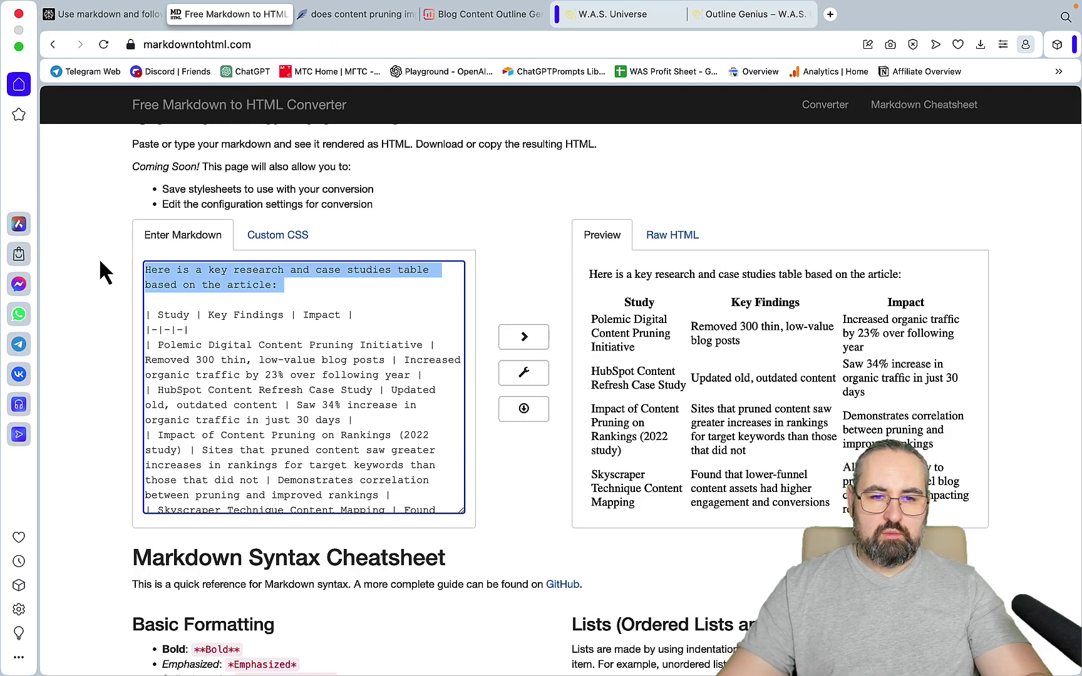
key("BackSpace")
left_click(737, 373)
key("super+a")
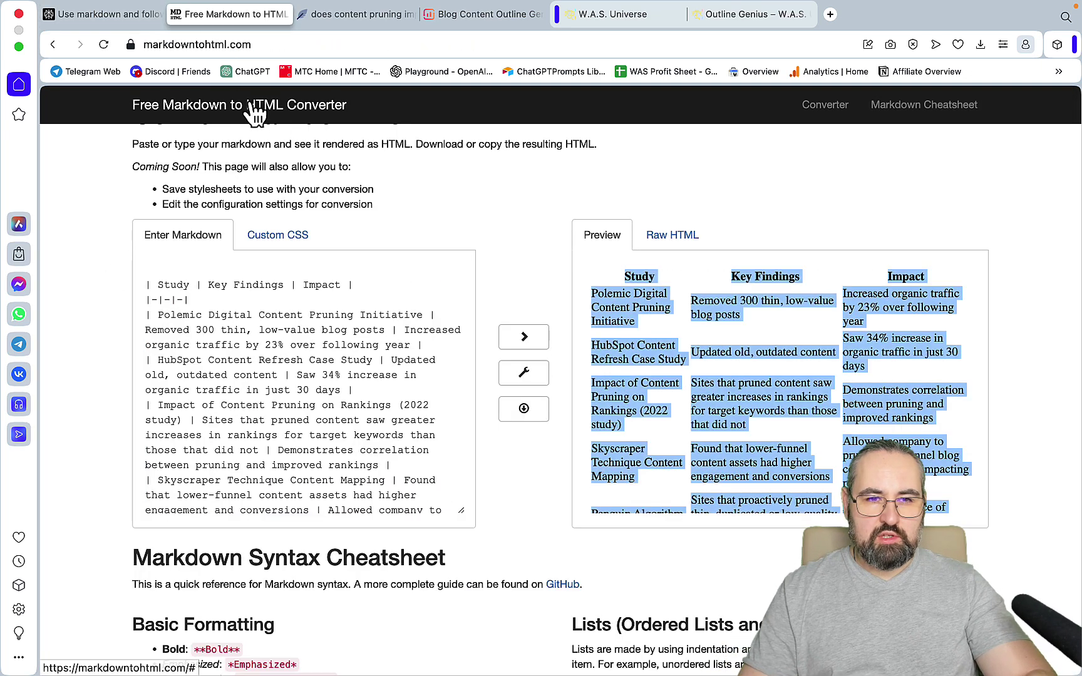
left_click(333, 15)
scroll(400, 321, "down", 20)
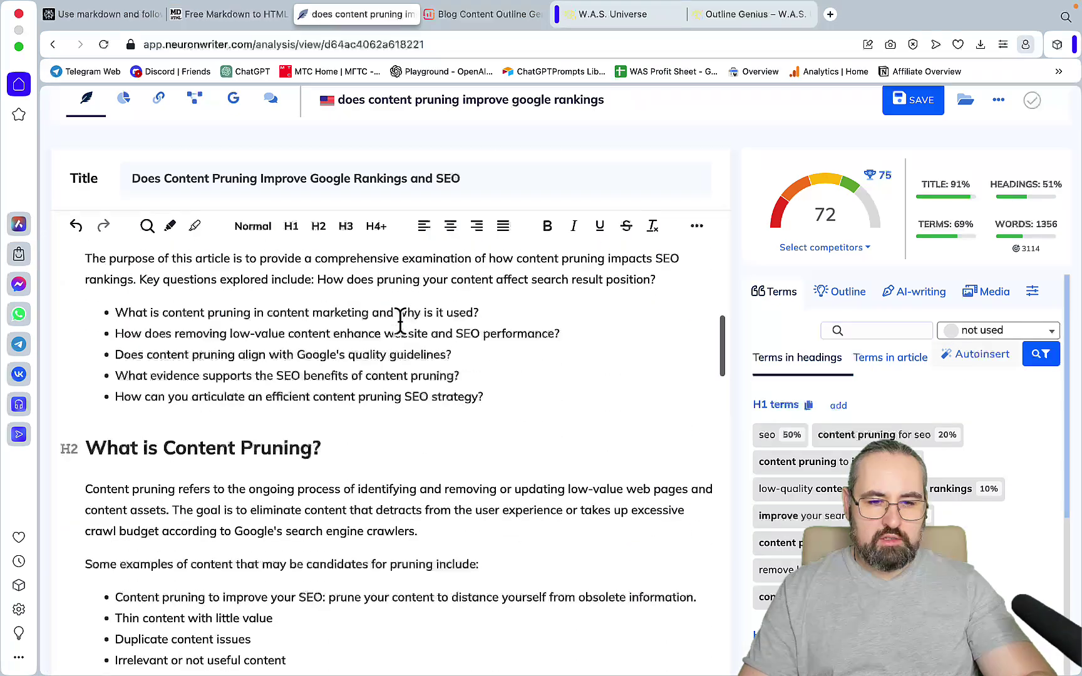
scroll(400, 321, "down", 5)
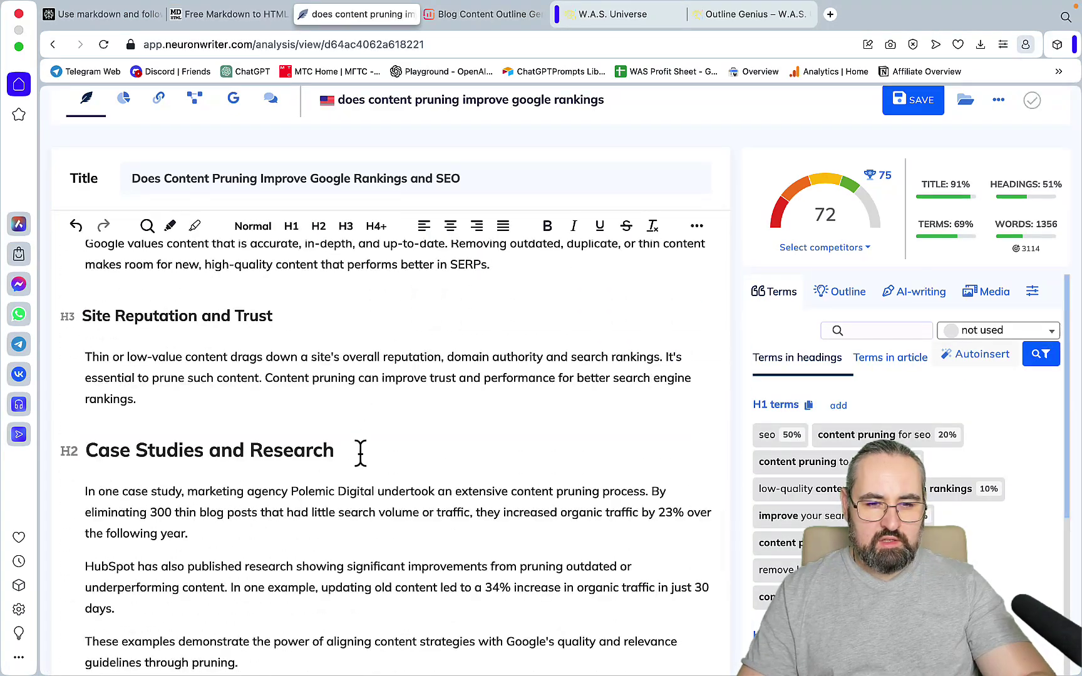
Step: Paste the research table under Case Studies and Research and review the 1569-word article
left_click(360, 451)
key("ctrl+v")
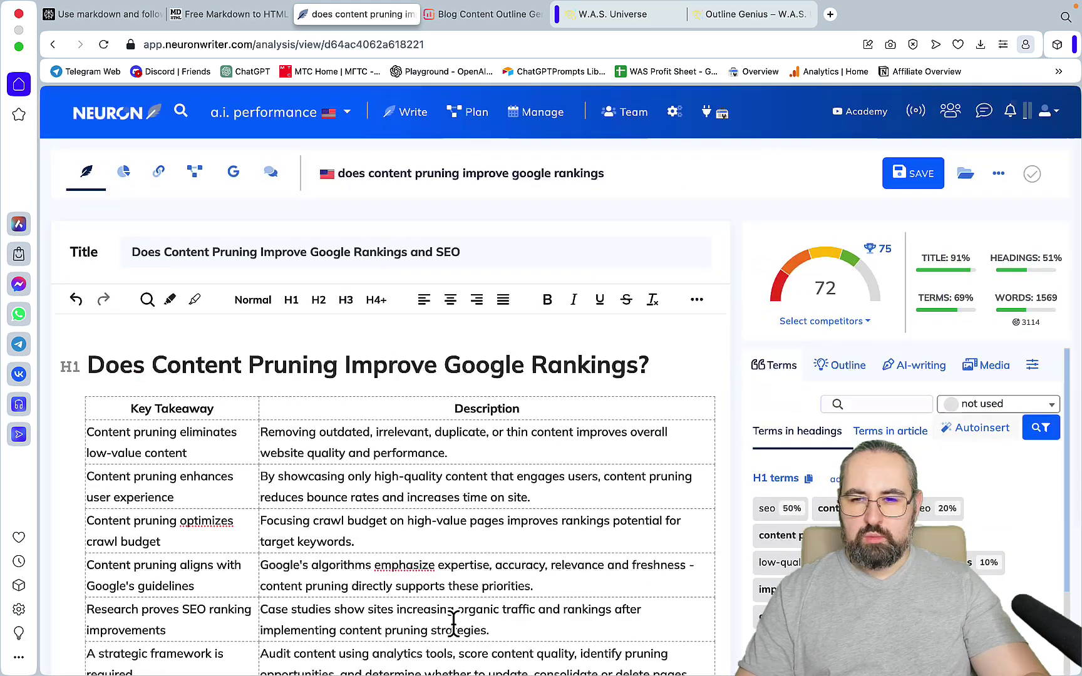
left_click(452, 629)
mouse_move(1046, 308)
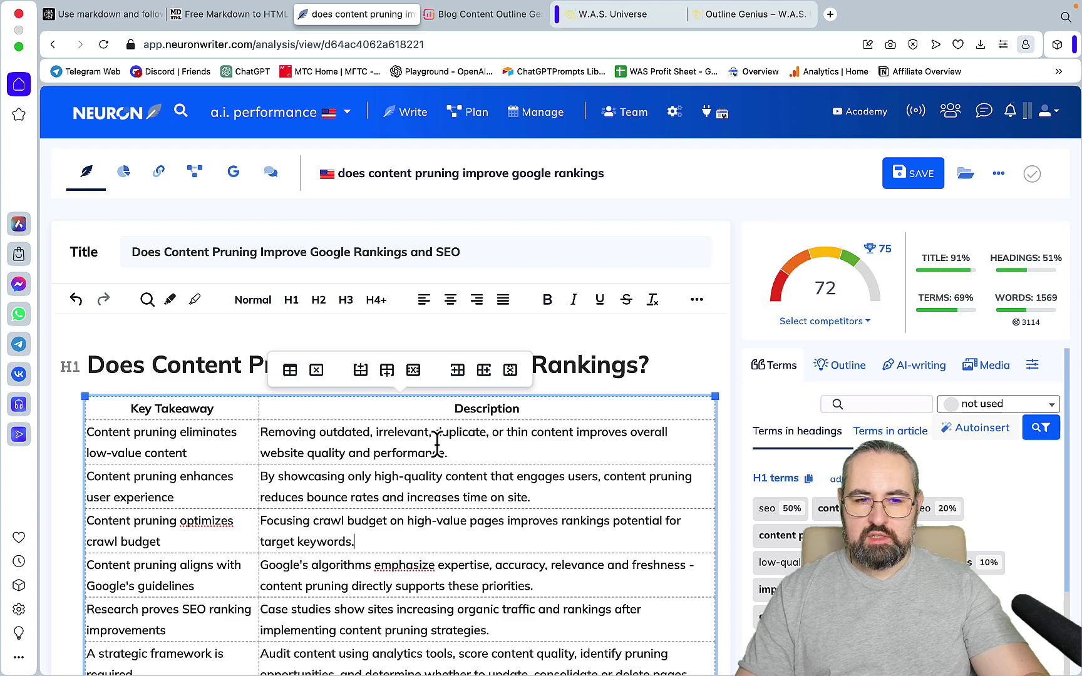
scroll(437, 443, "down", 10)
scroll(437, 443, "up", 10)
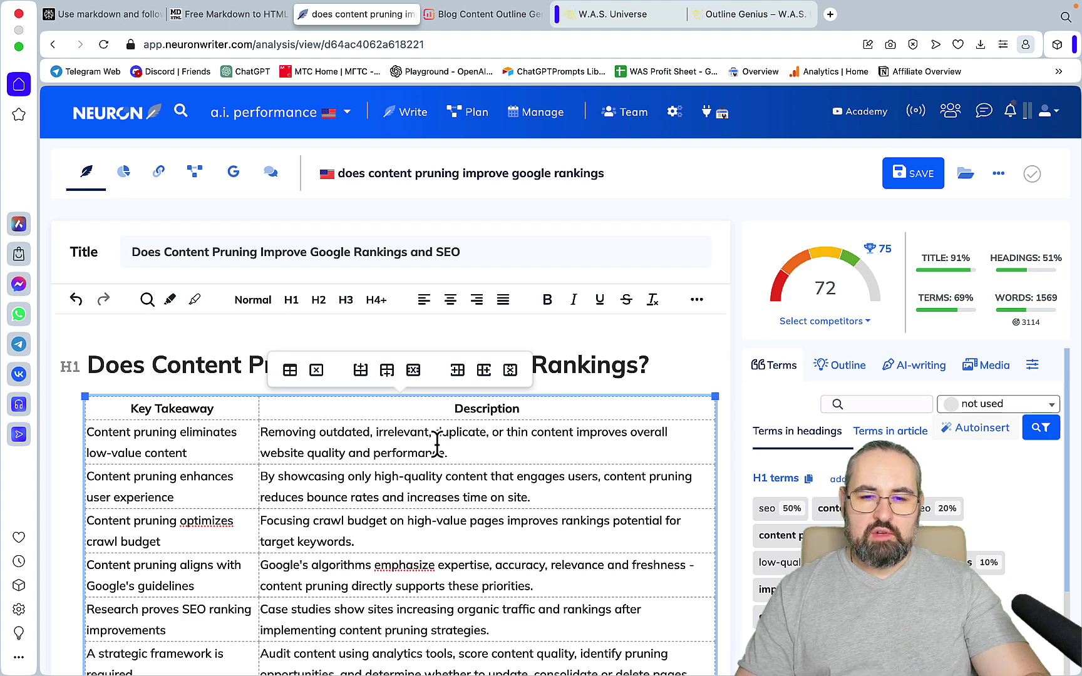
scroll(437, 443, "down", 20)
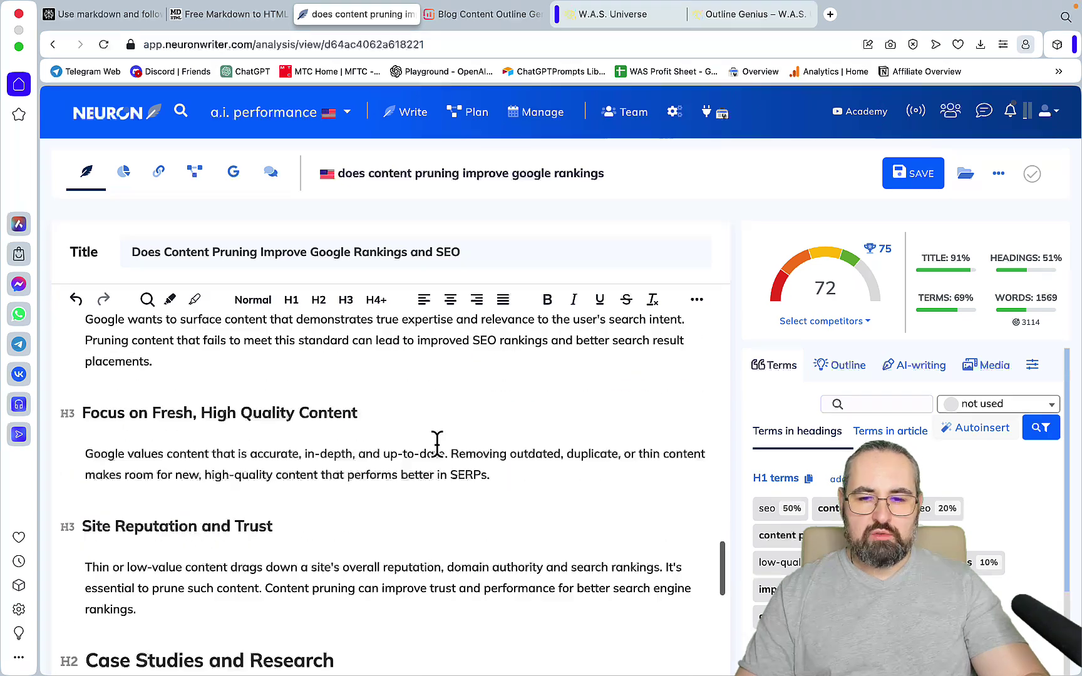
scroll(437, 443, "up", 20)
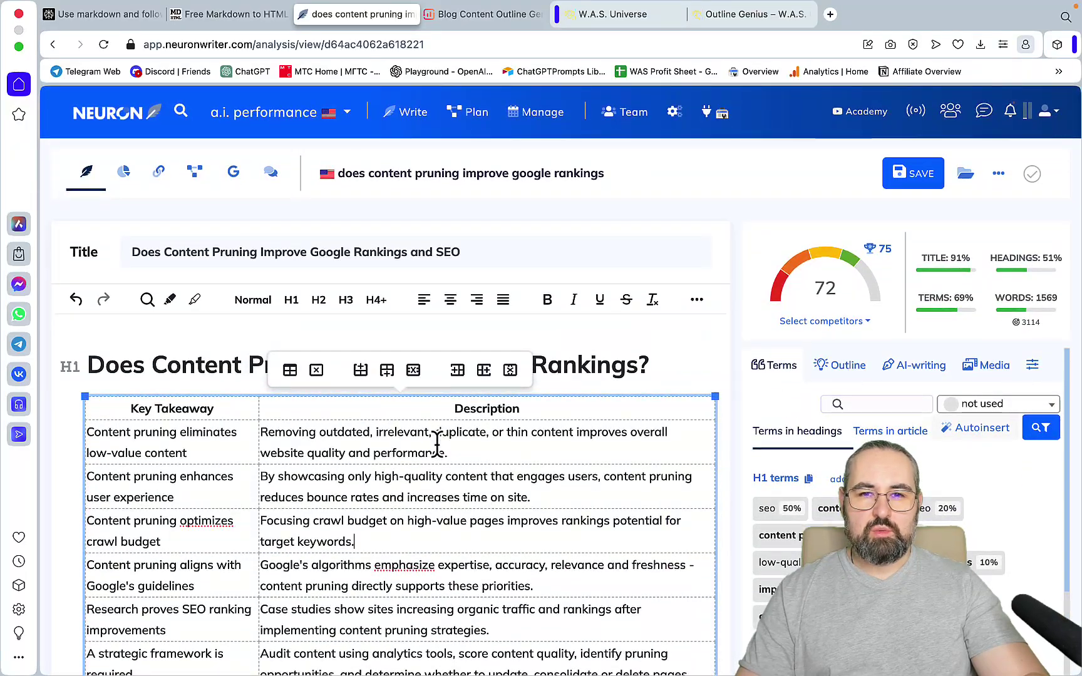
Step: Return to W.A.S. Universe and bring the Prompts Library, Niche Hunter and Outline Genius cards into view
key("ctrl+Tab")
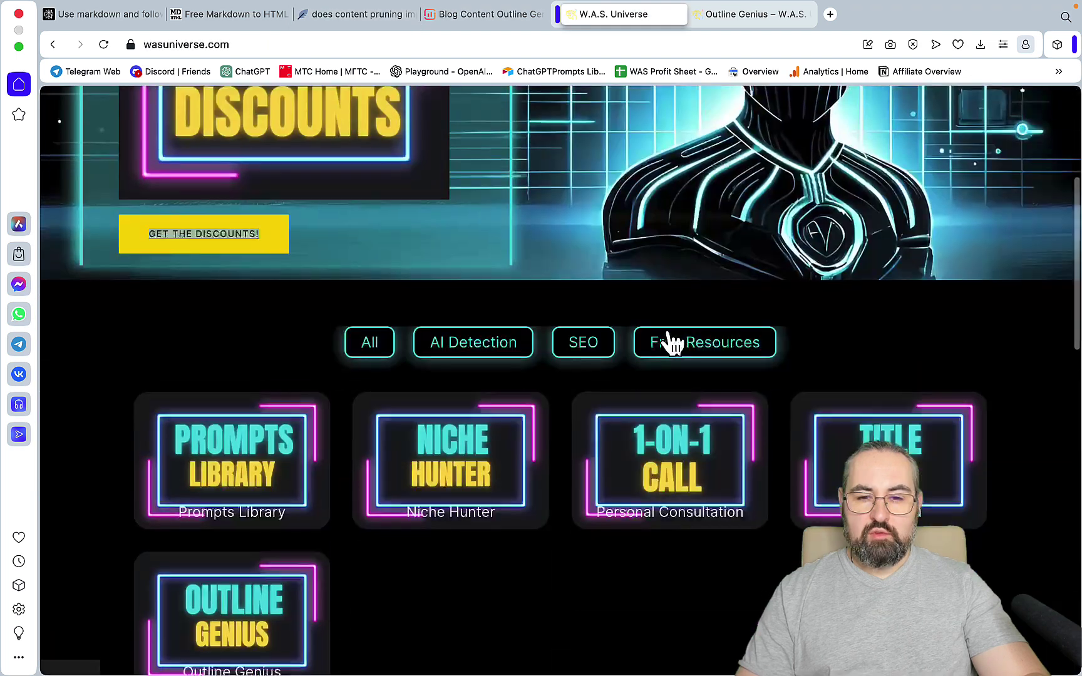
scroll(671, 338, "down", 1)
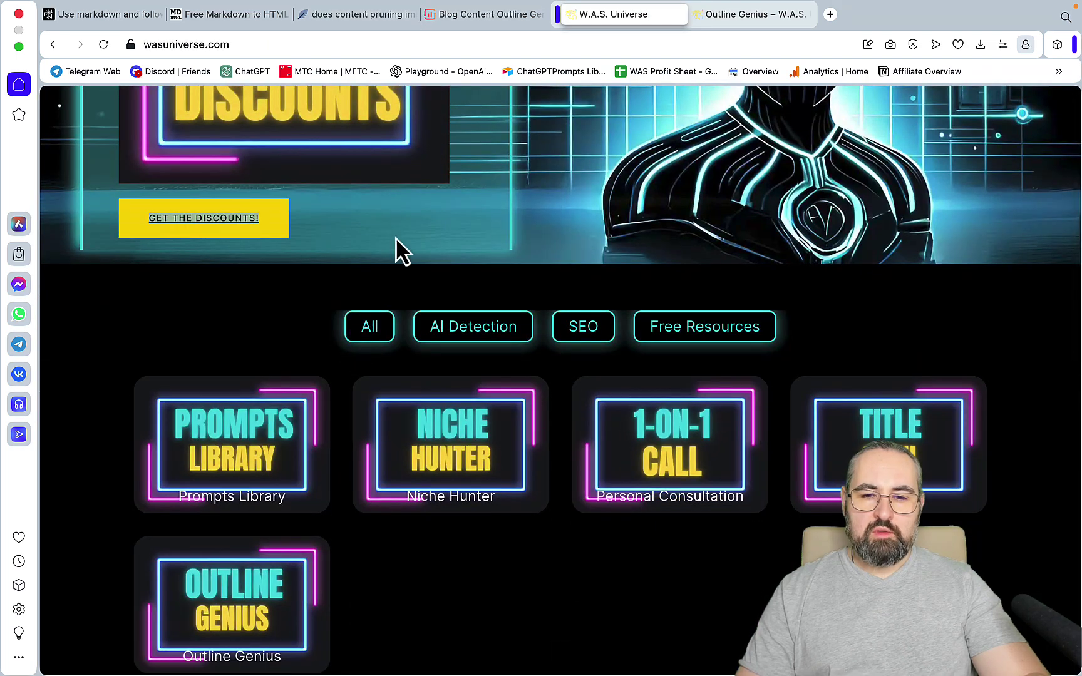